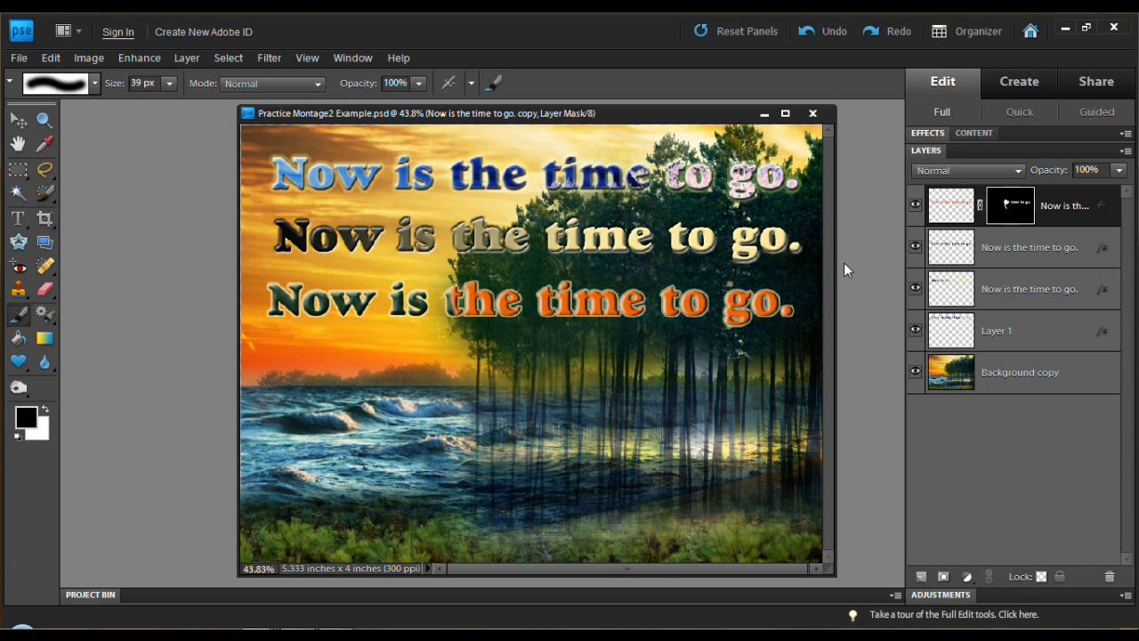
Step: Delete the four text layers above Background copy, discarding the top layer's mask without applying it
left_click_drag(1021, 328, 1110, 578)
left_click_drag(1017, 288, 1110, 577)
left_click_drag(1042, 247, 1110, 577)
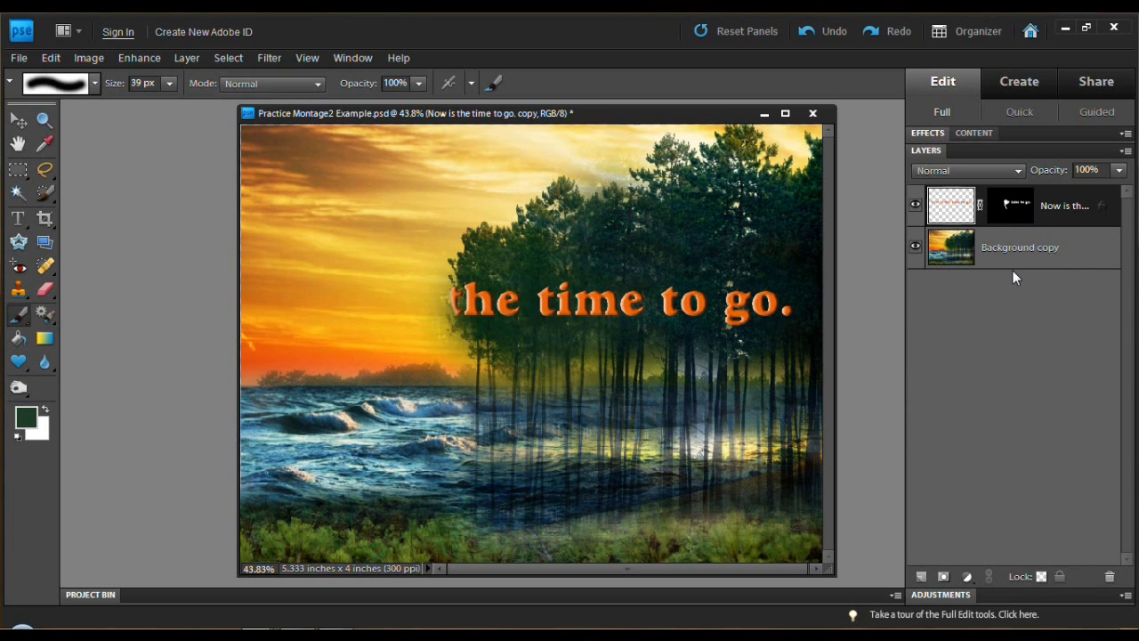
left_click_drag(1033, 201, 1110, 577)
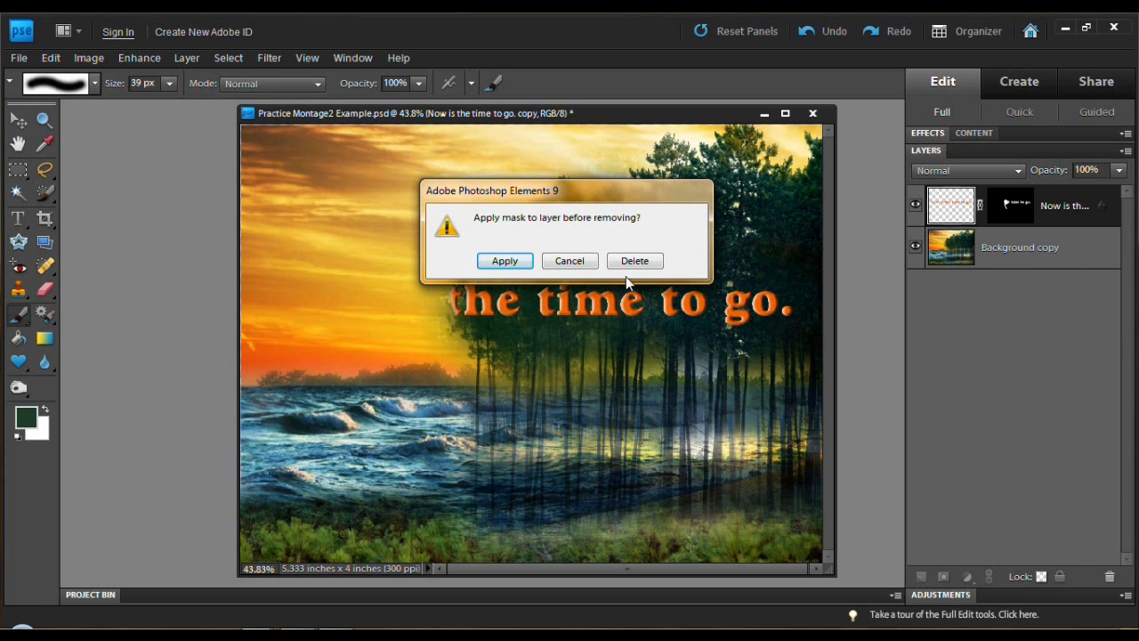
left_click(643, 261)
left_click_drag(1029, 203, 1109, 580)
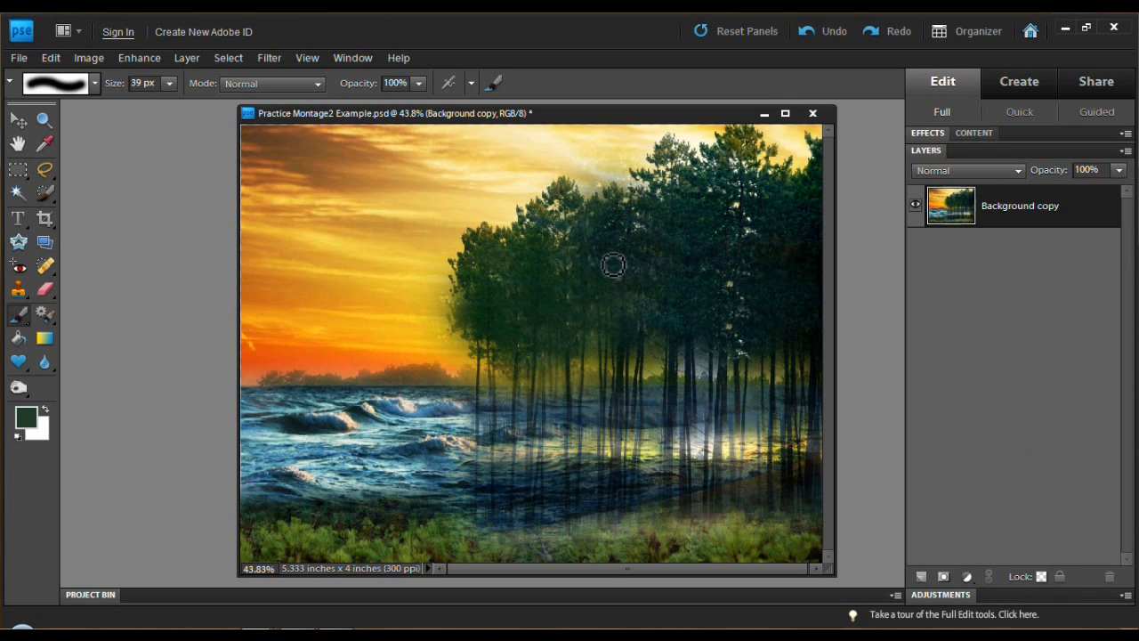
Step: Add the text "Now is the time to go." in 30 pt black across the sky and shift it to fit within the image
left_click(18, 218)
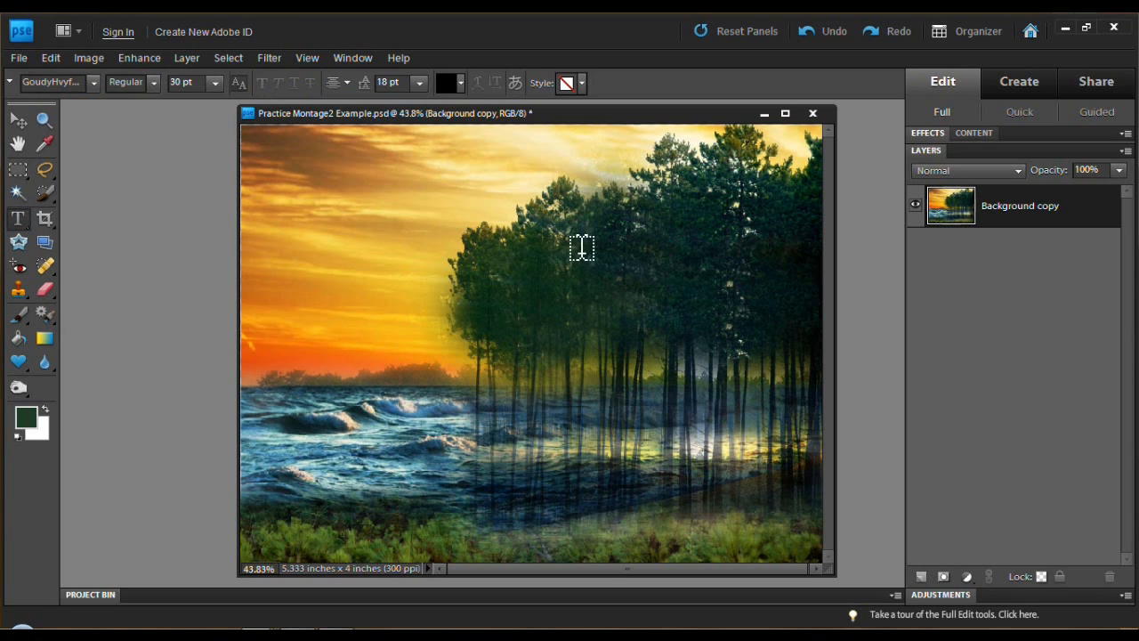
left_click(591, 193)
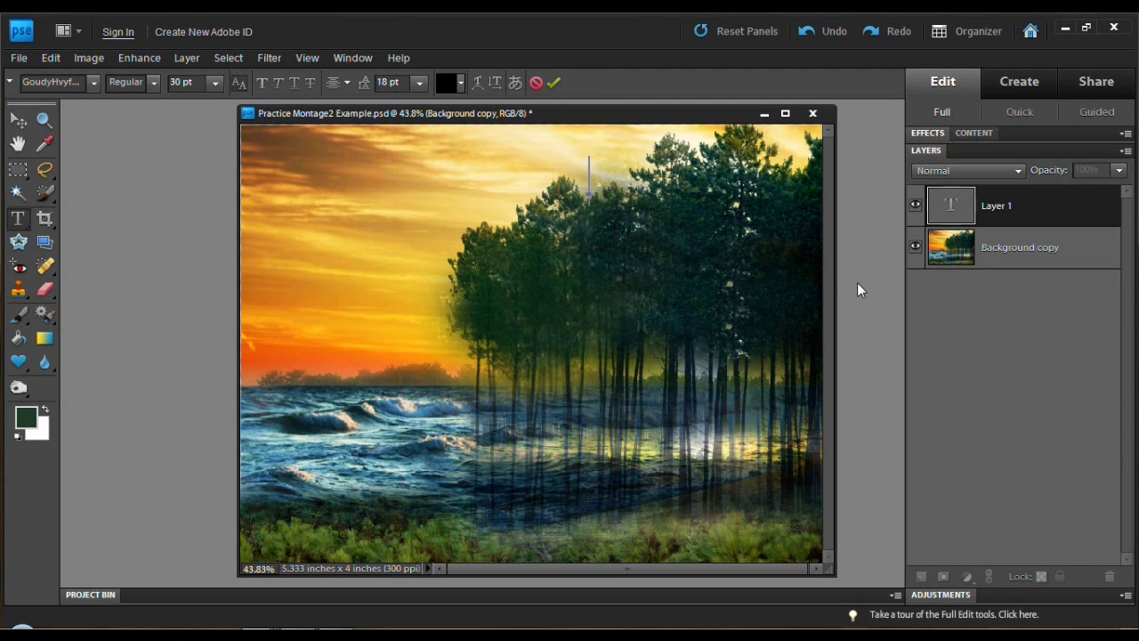
type("No")
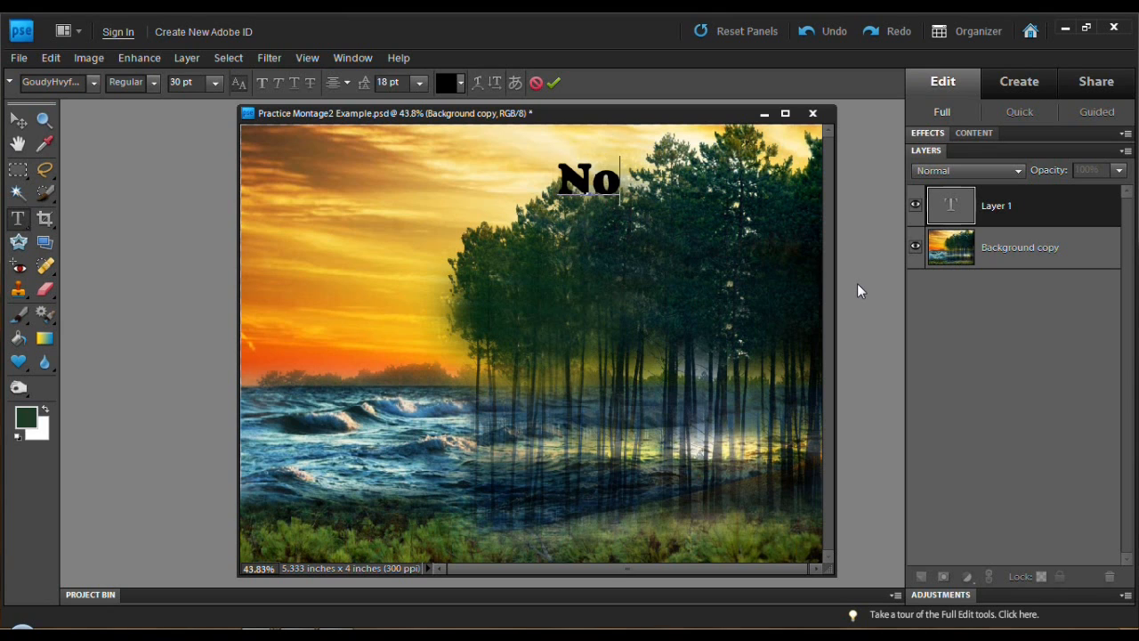
type("w is the time")
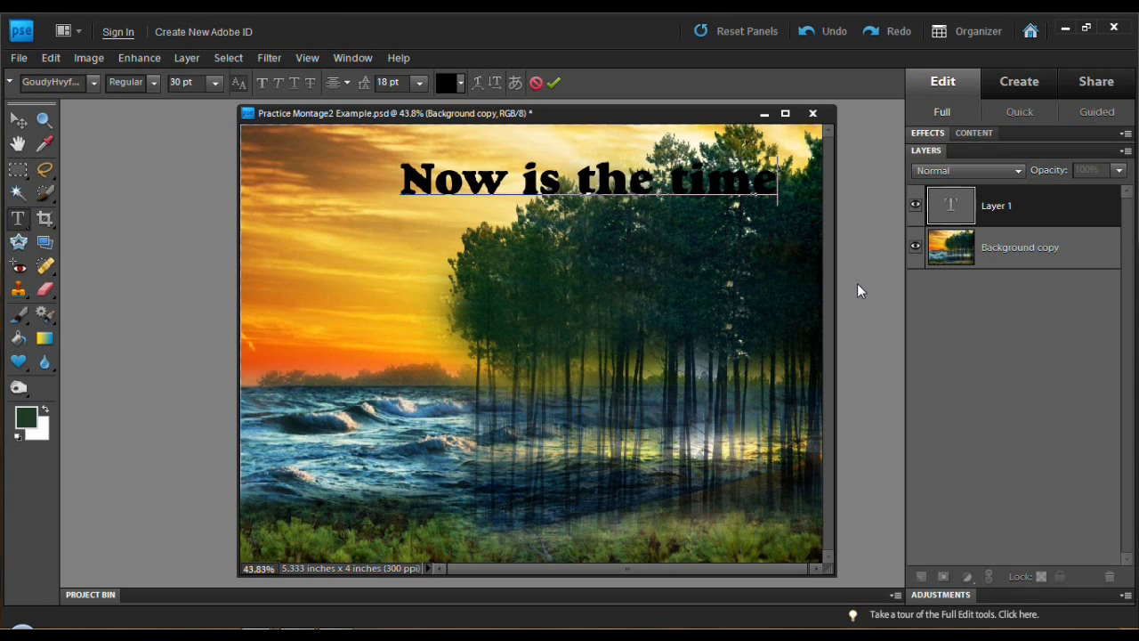
type(" to go.")
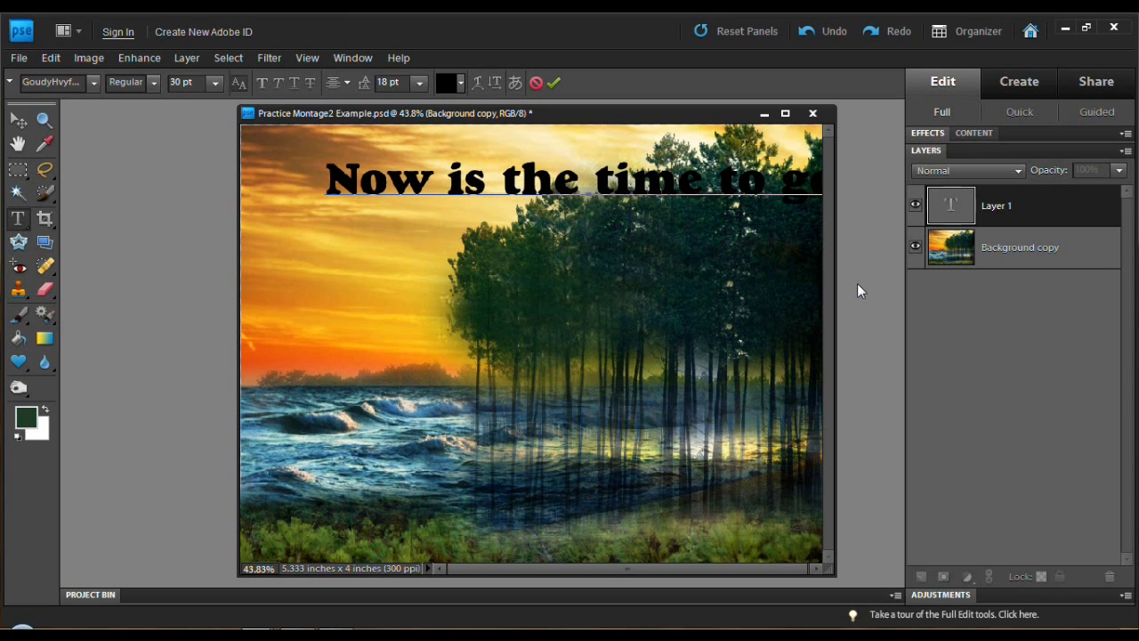
left_click_drag(671, 228, 626, 233)
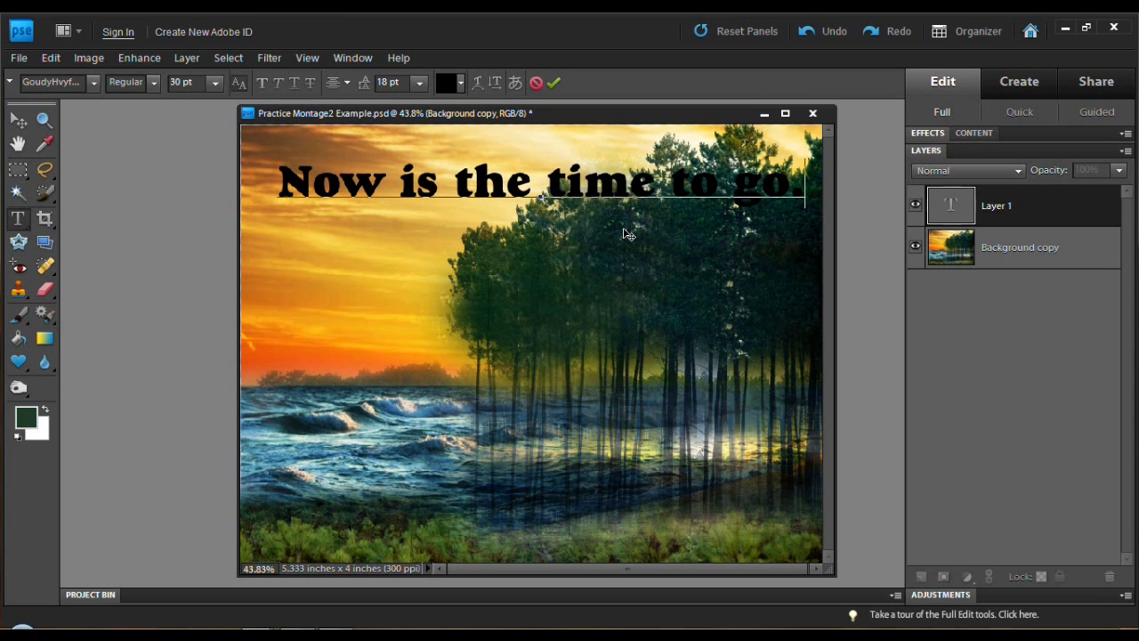
key("ctrl+Return")
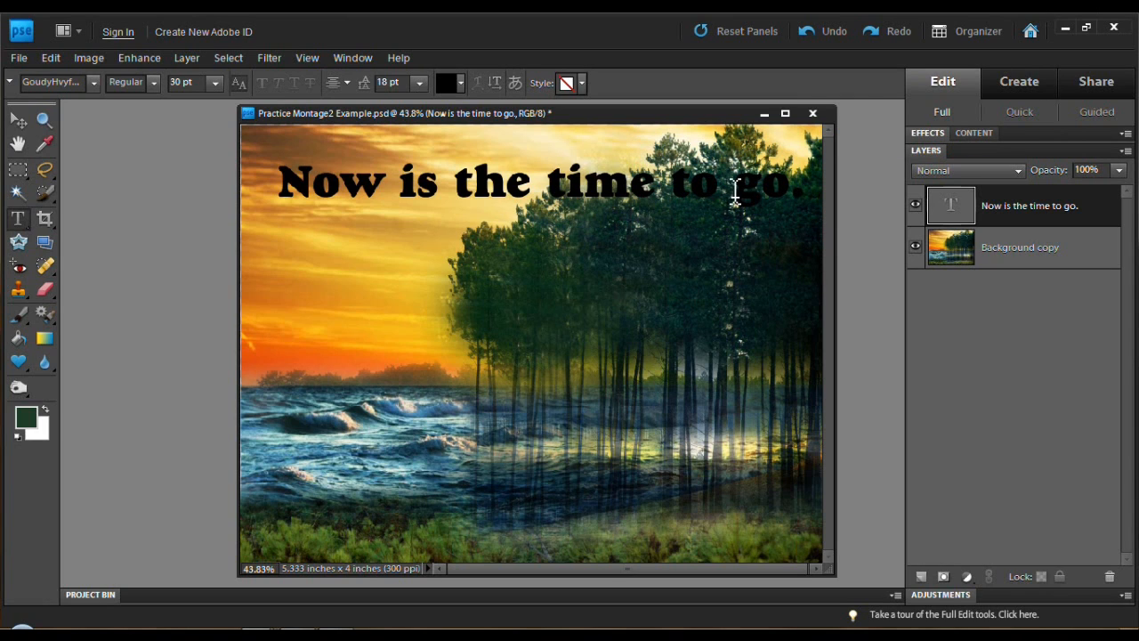
Step: Select all the text's letters with the Magic Wand and duplicate the Background copy layer
left_click(18, 196)
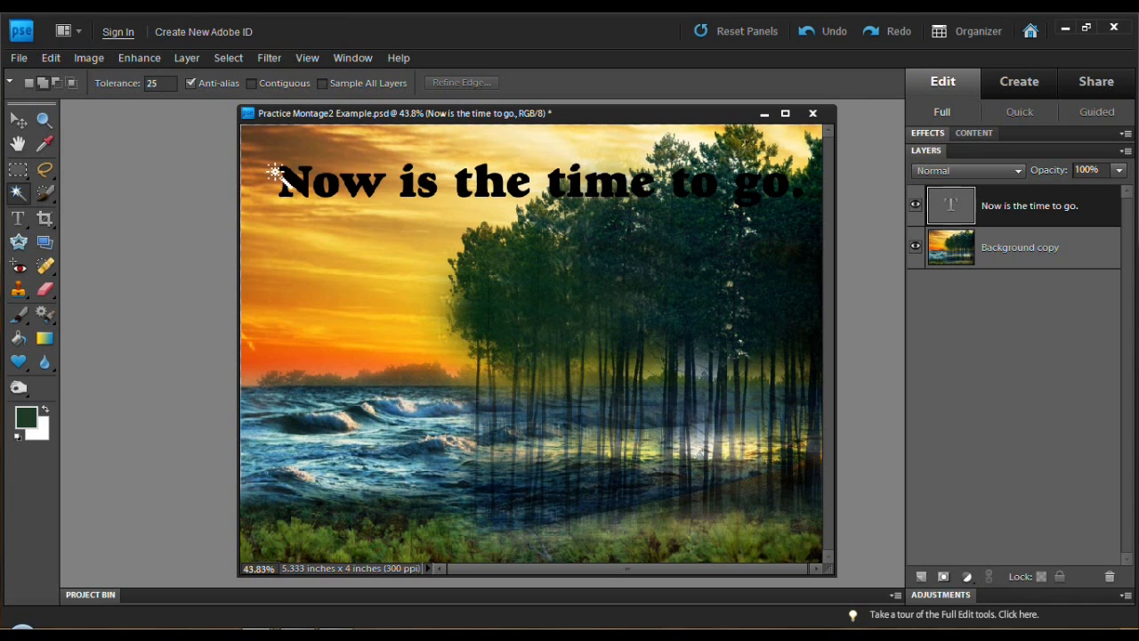
left_click(303, 188)
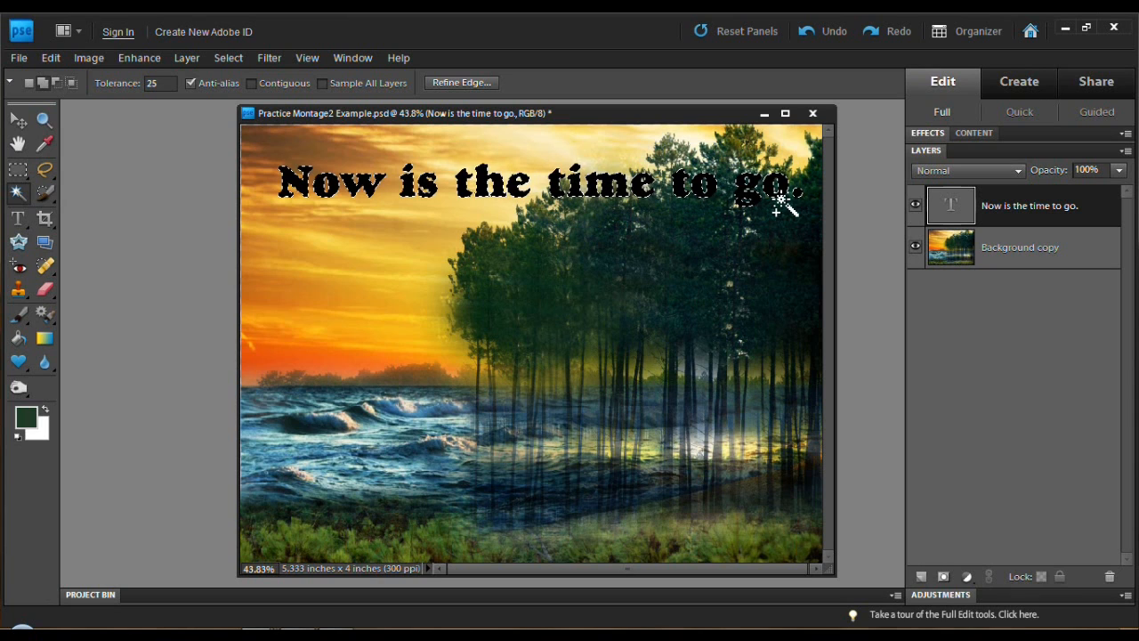
left_click(1008, 250)
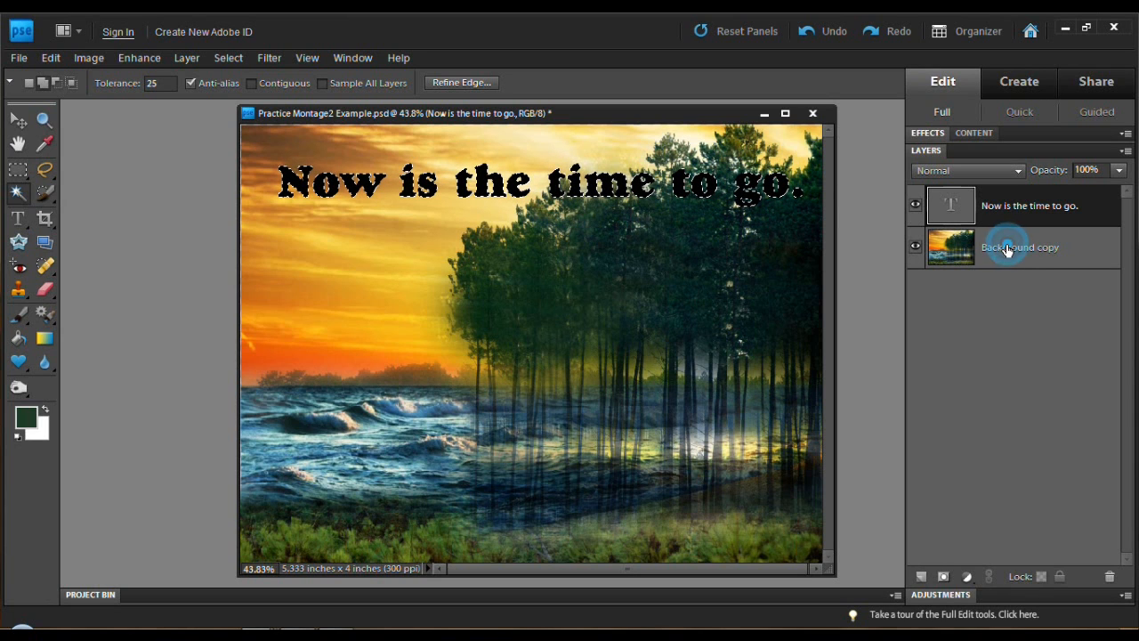
left_click_drag(1008, 249, 924, 578)
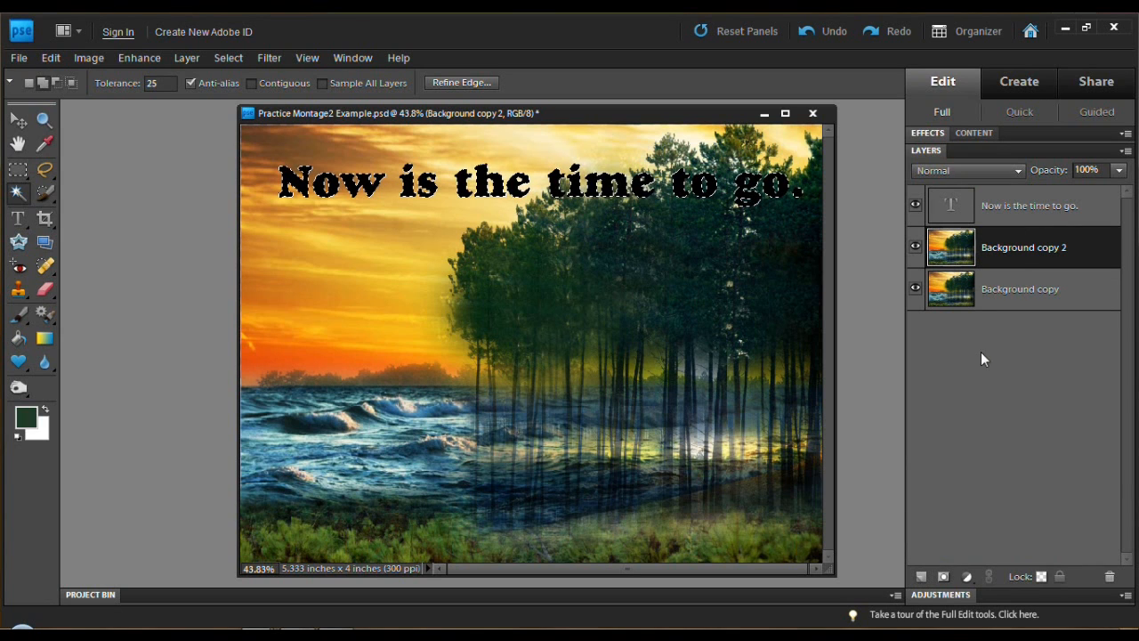
Step: Move Background copy 2 above the text layer and copy its letter-shaped selection onto a new layer
right_click(1010, 251)
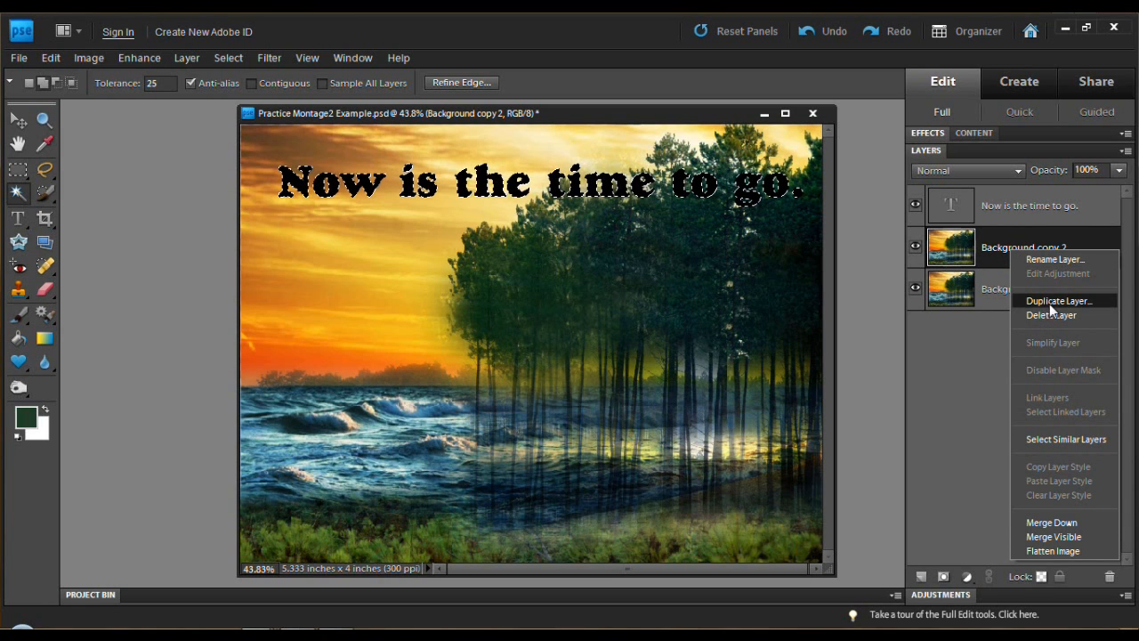
left_click(975, 340)
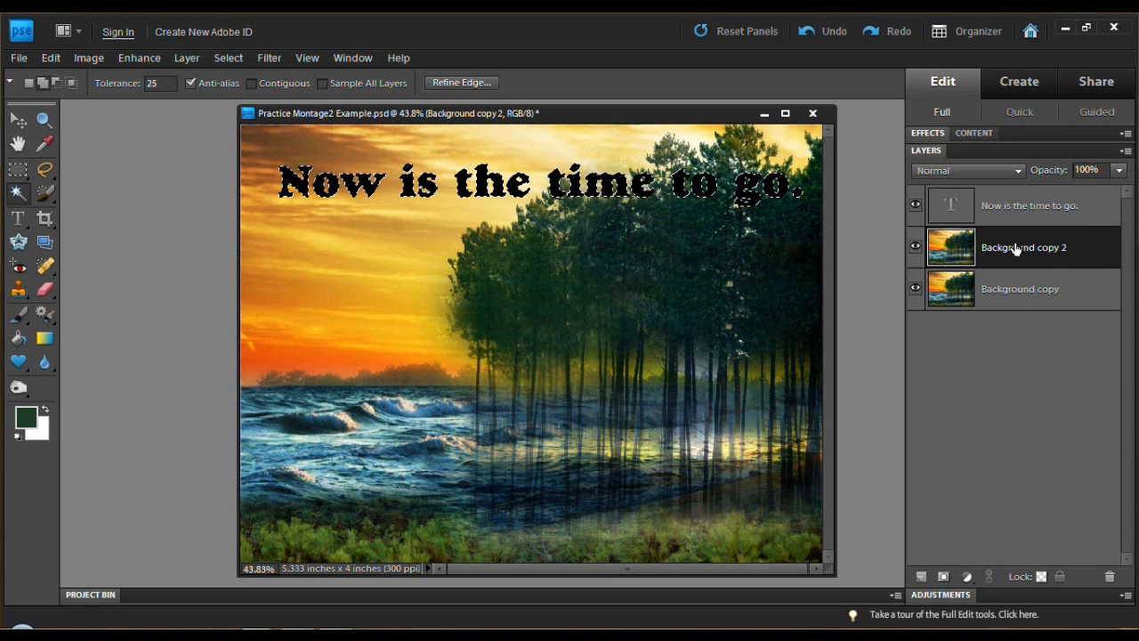
left_click(1022, 258)
left_click_drag(1022, 257, 1026, 201)
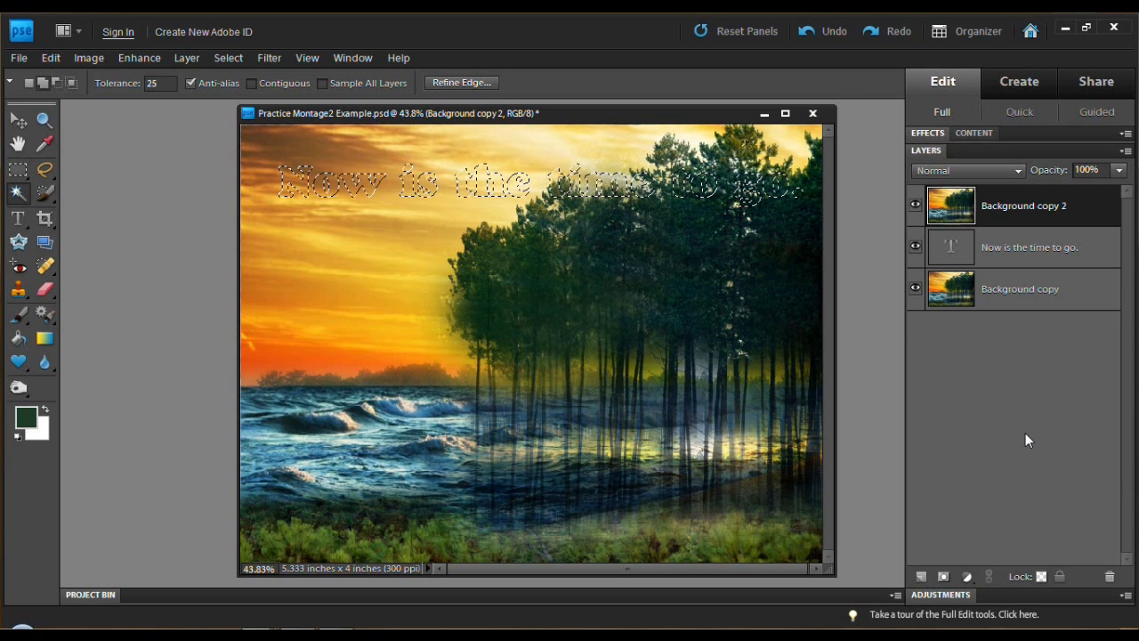
key("ctrl+j")
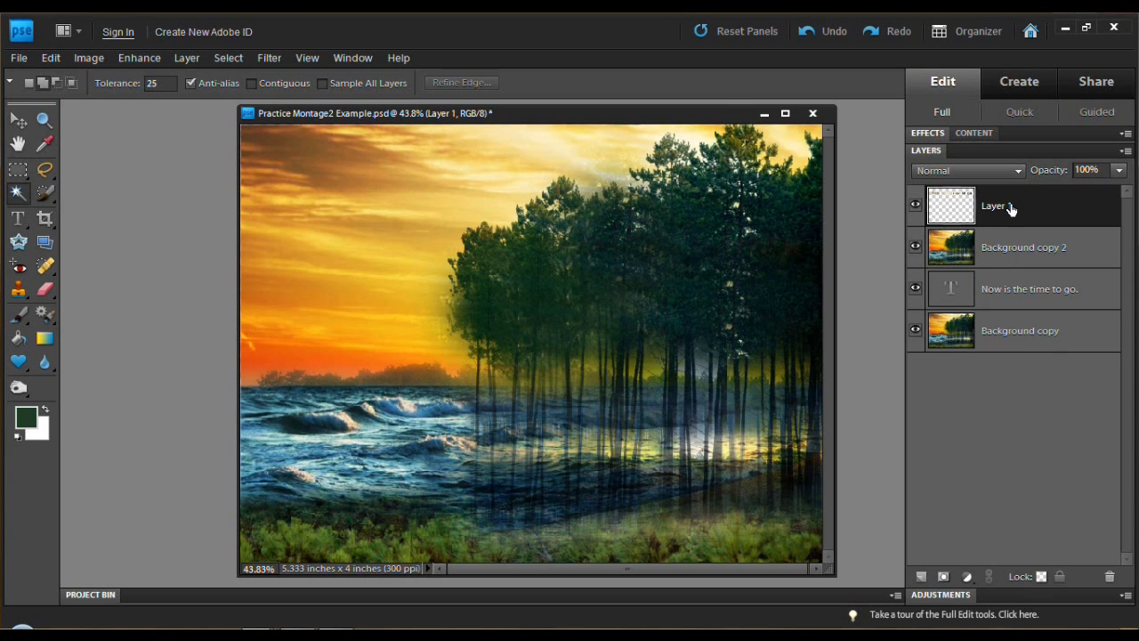
Step: Hide the three layers beneath Layer 1 to inspect the picture-filled letters, and show them again
left_click(916, 246)
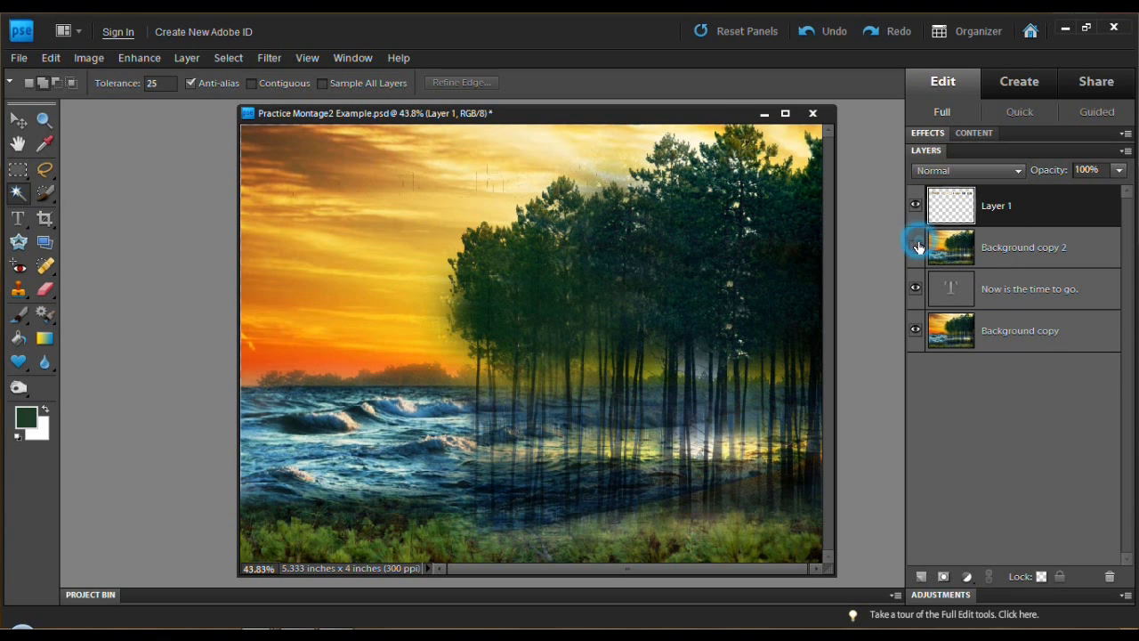
left_click(915, 286)
left_click(915, 330)
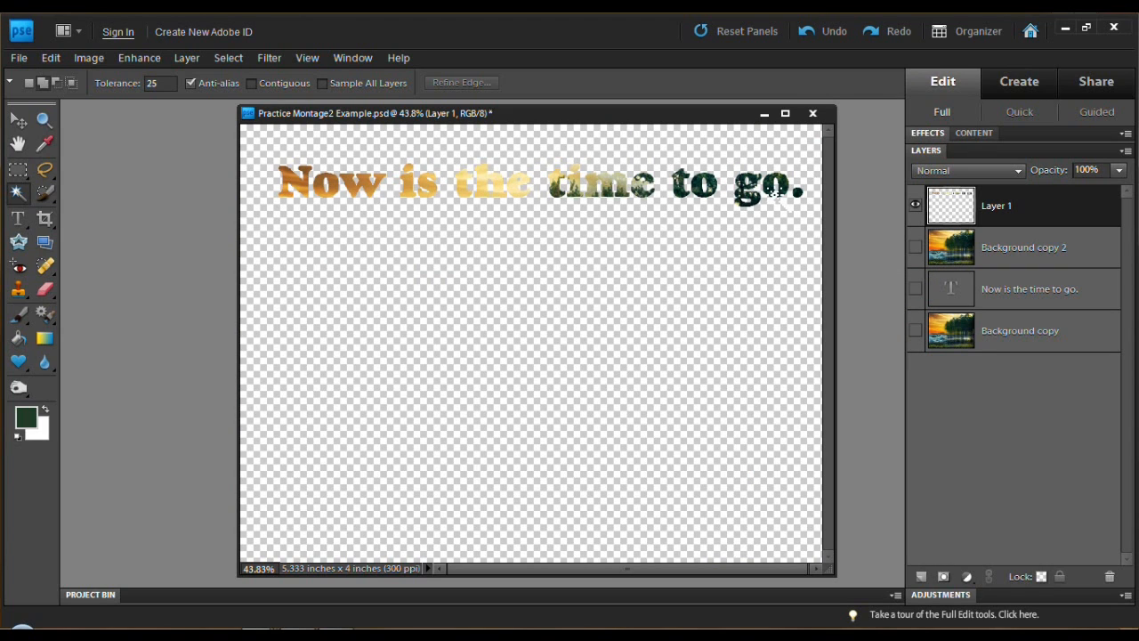
left_click(916, 288)
left_click(916, 330)
left_click(915, 247)
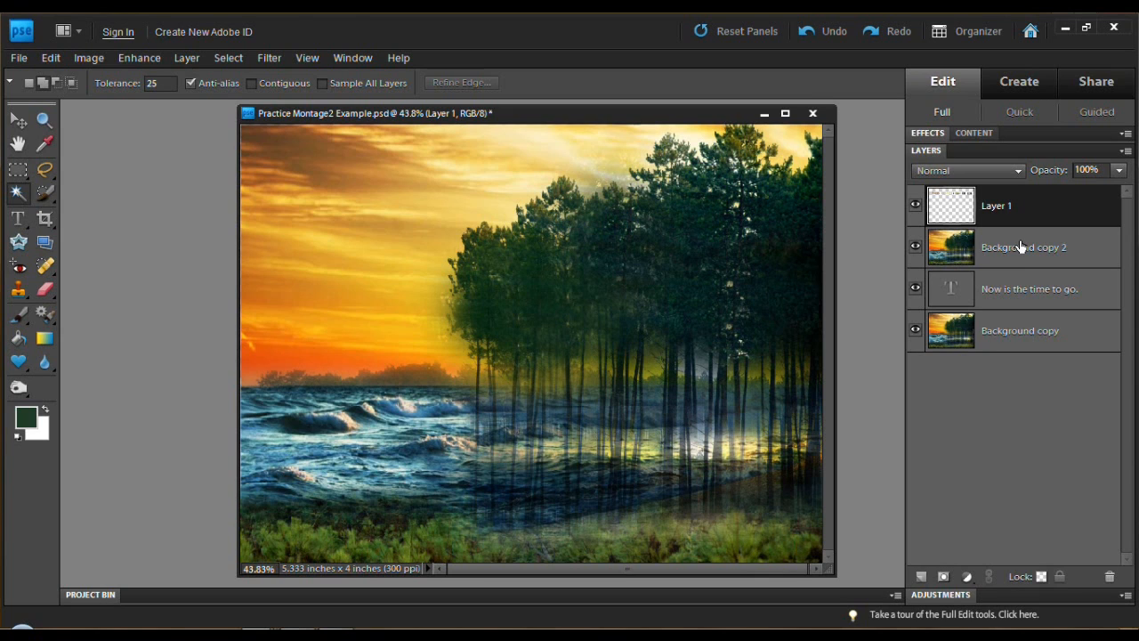
Step: Delete the Background copy 2 layer and the original text layer, and check Layer 1 with Background copy briefly hidden
right_click(1020, 247)
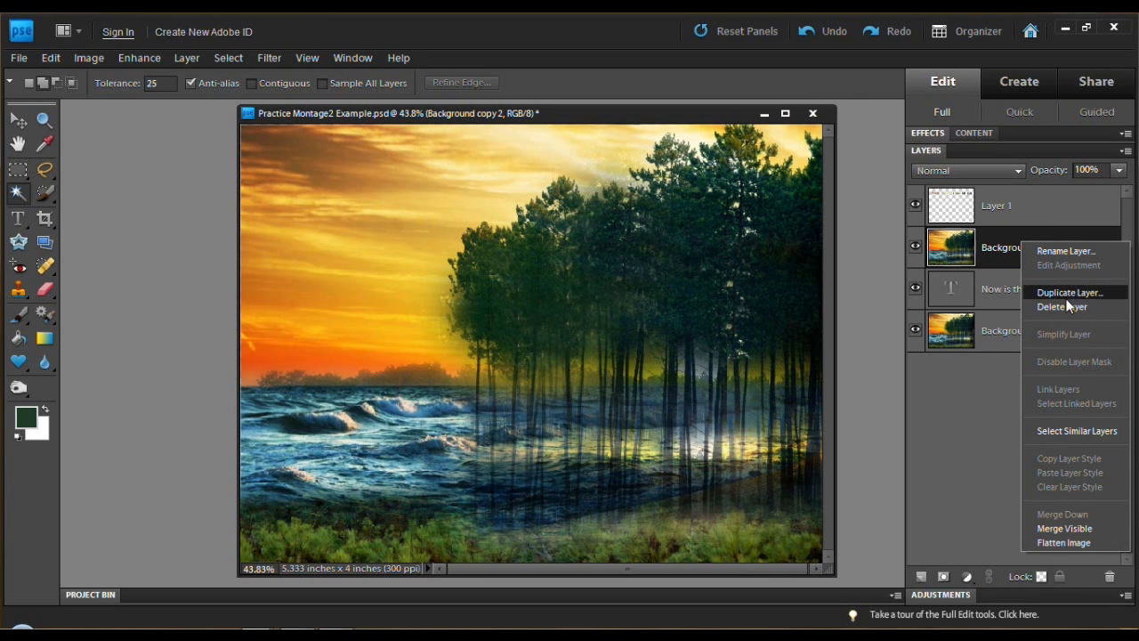
left_click(1067, 307)
right_click(1026, 246)
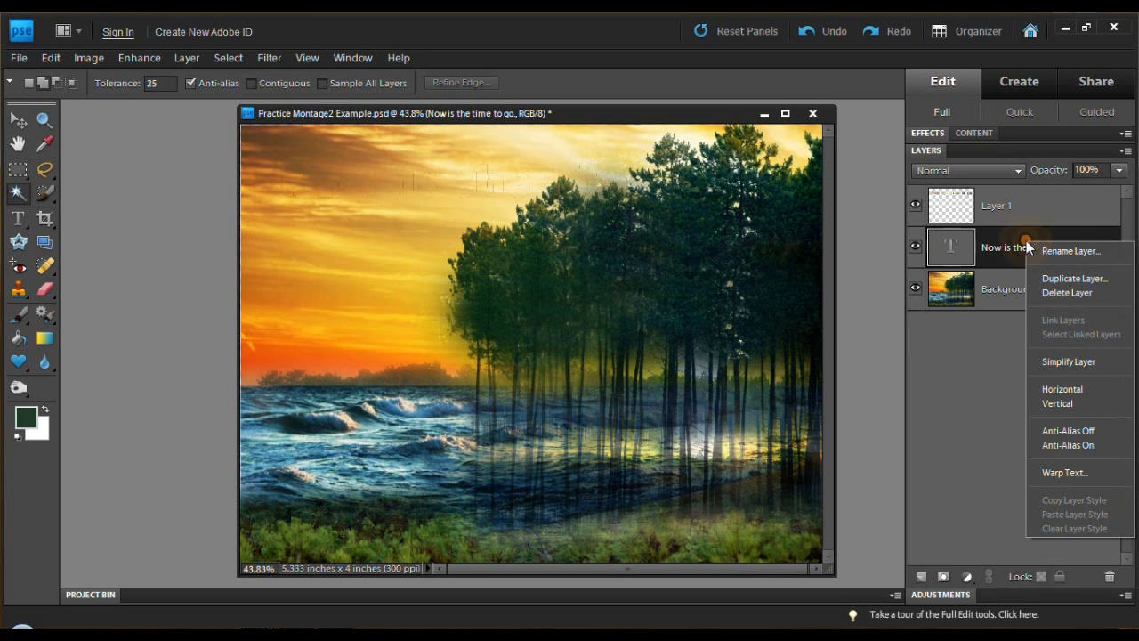
left_click(1063, 294)
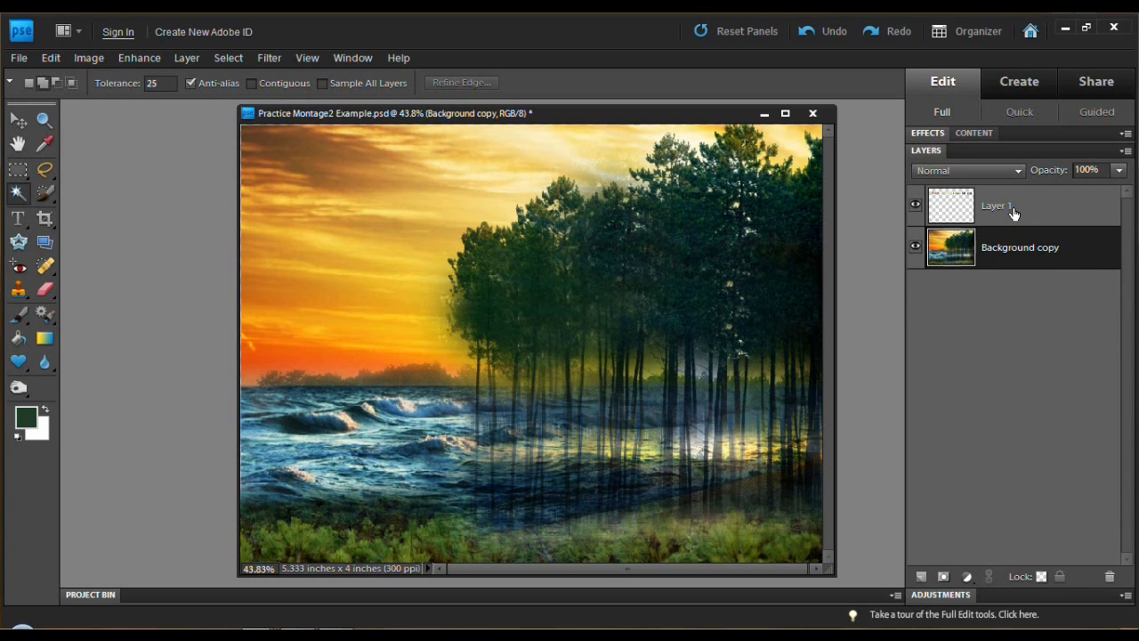
left_click(915, 247)
left_click(915, 247)
Step: Invert the colours of the picture-filled letters on Layer 1
left_click(1033, 203)
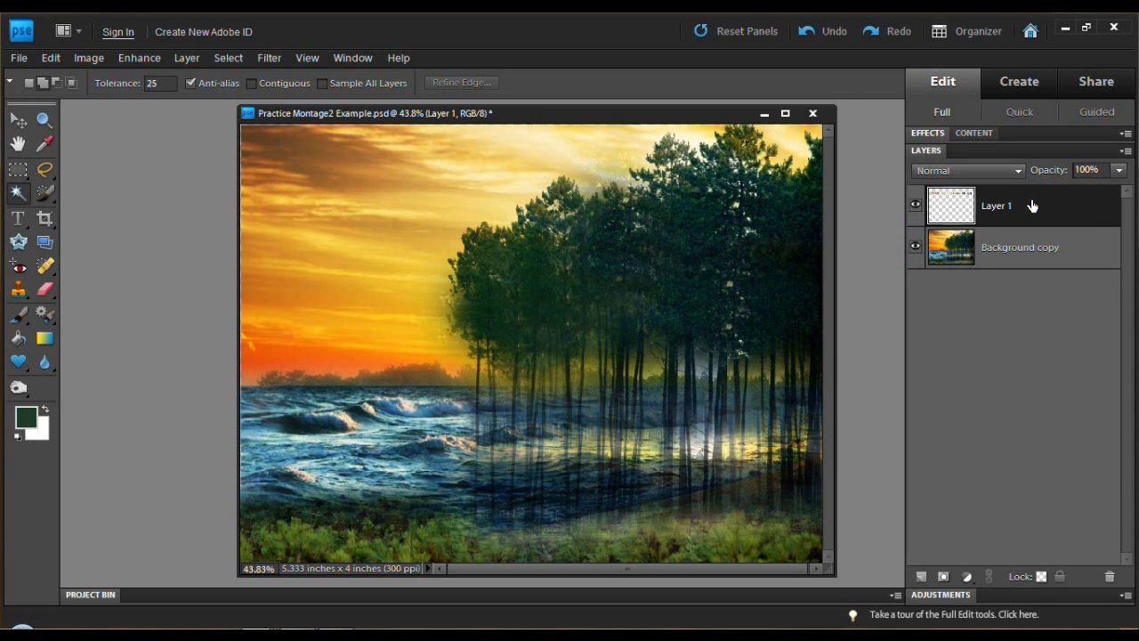
left_click(268, 59)
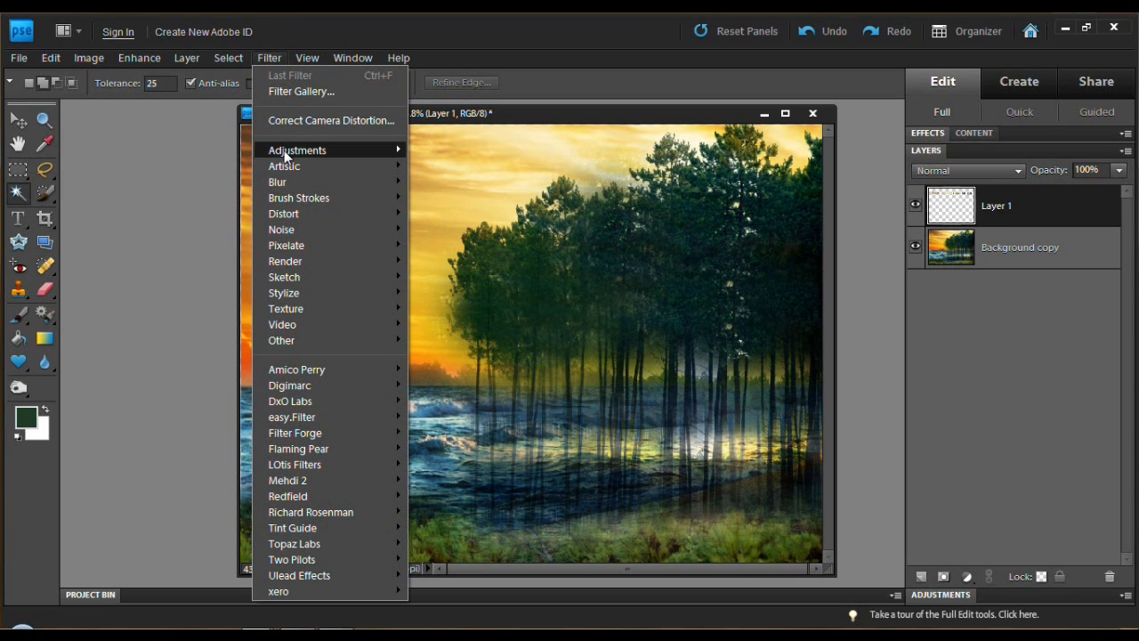
mouse_move(284, 151)
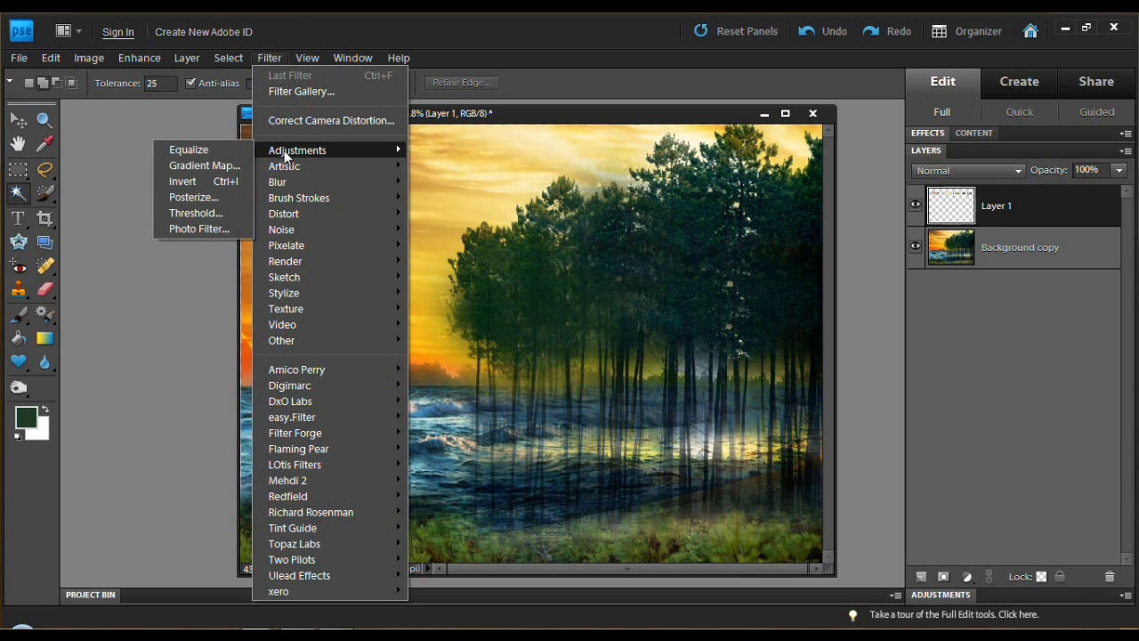
left_click(181, 180)
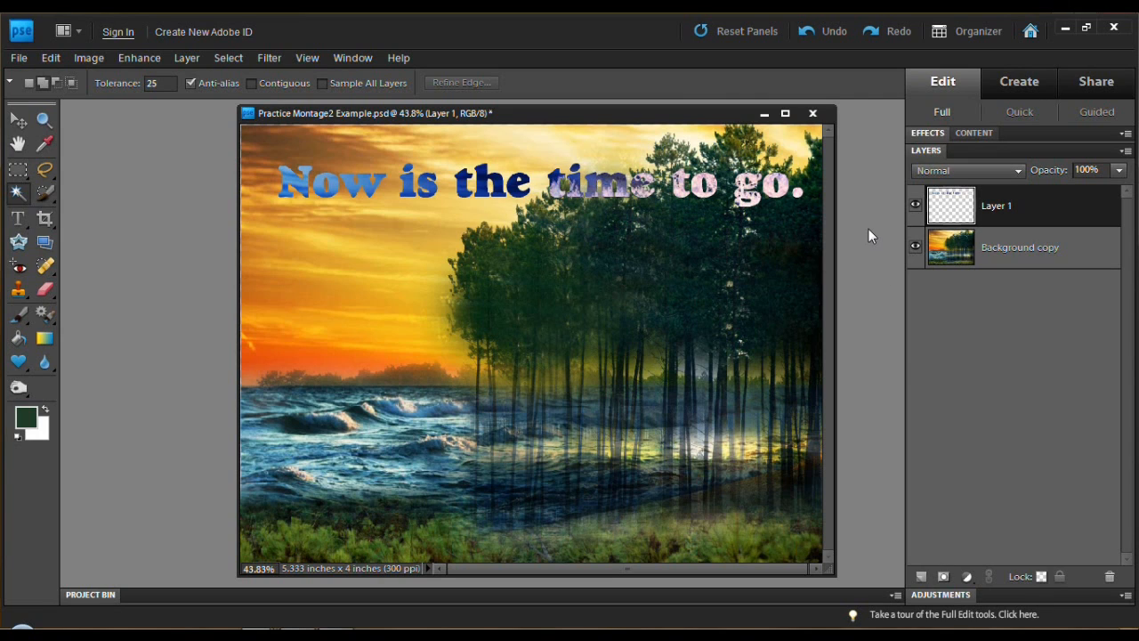
Step: Show the Bevels layer styles in the effects library and apply the Simple Inner bevel to Layer 1
left_click(927, 132)
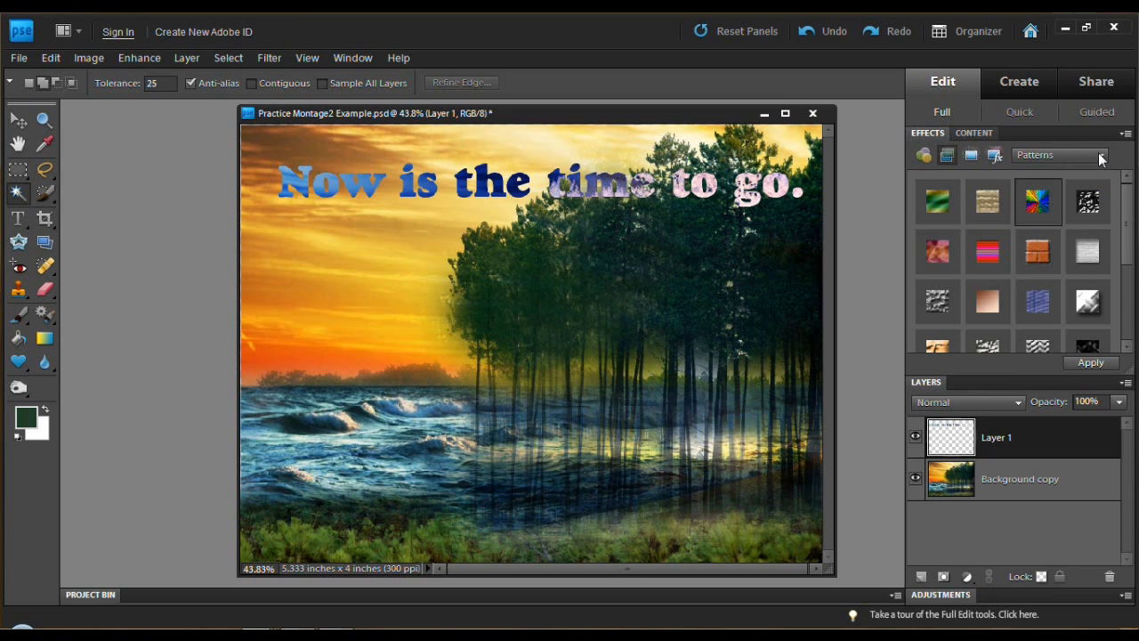
left_click(948, 156)
left_click(1102, 157)
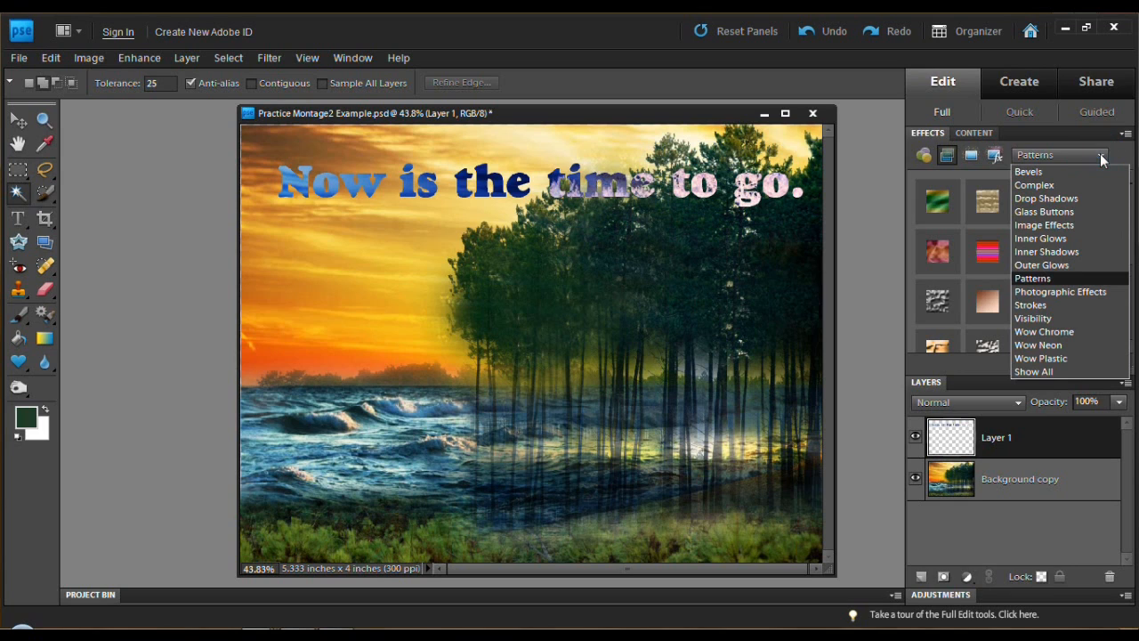
left_click(1078, 171)
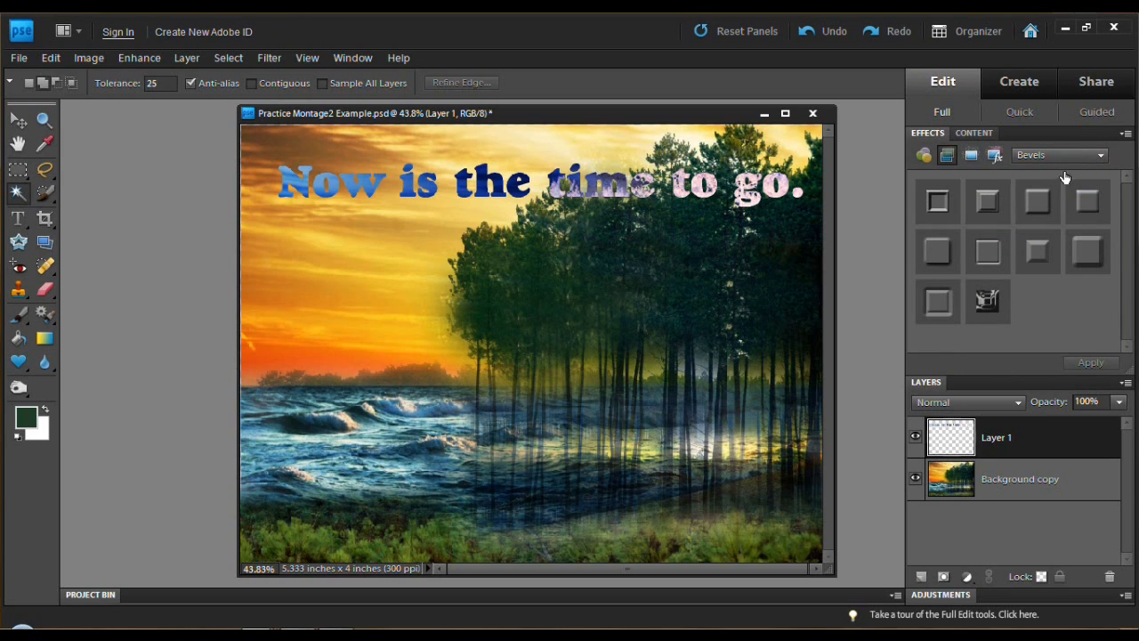
left_click(1091, 205)
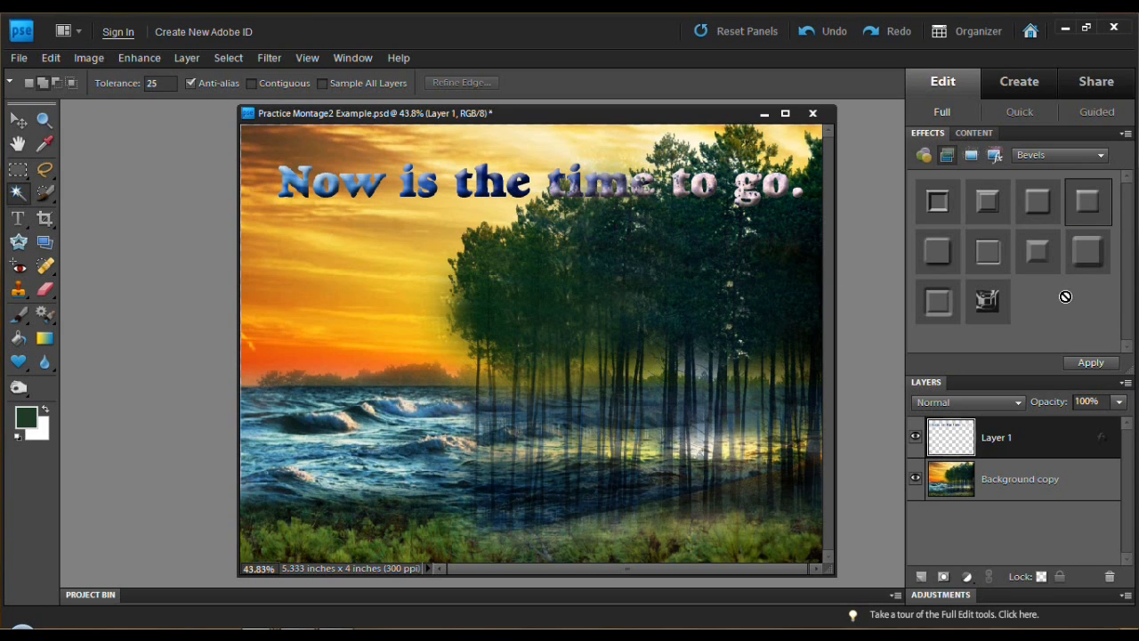
Step: Try Simple Pillow Emboss and several other bevel styles on the picture-filled letters to compare their looks
left_click(988, 256)
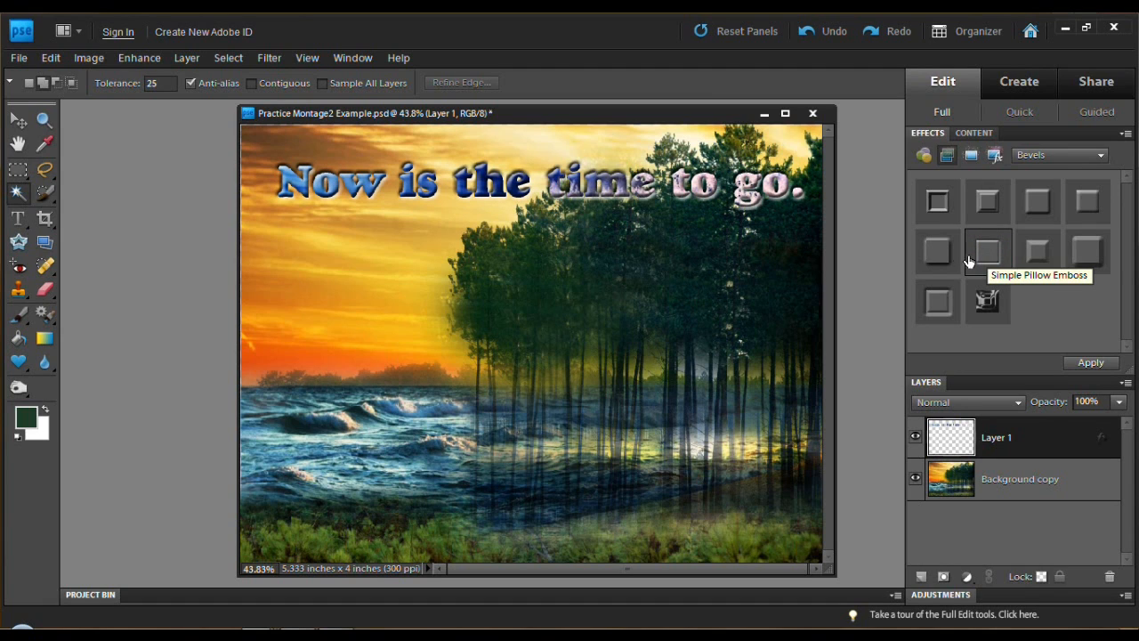
left_click(940, 256)
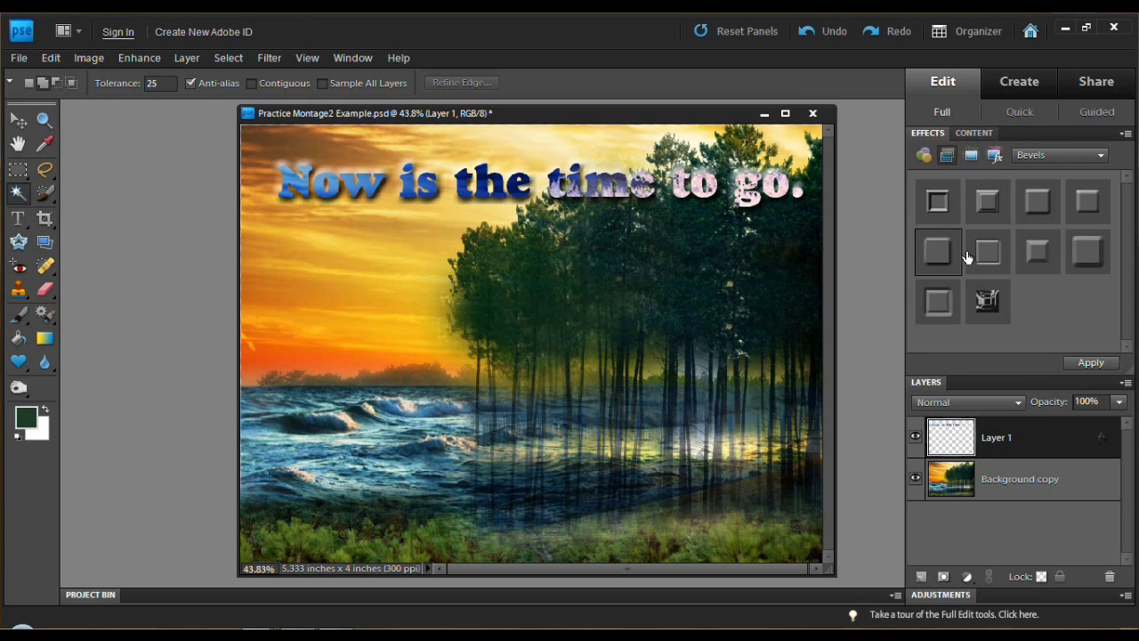
left_click(950, 305)
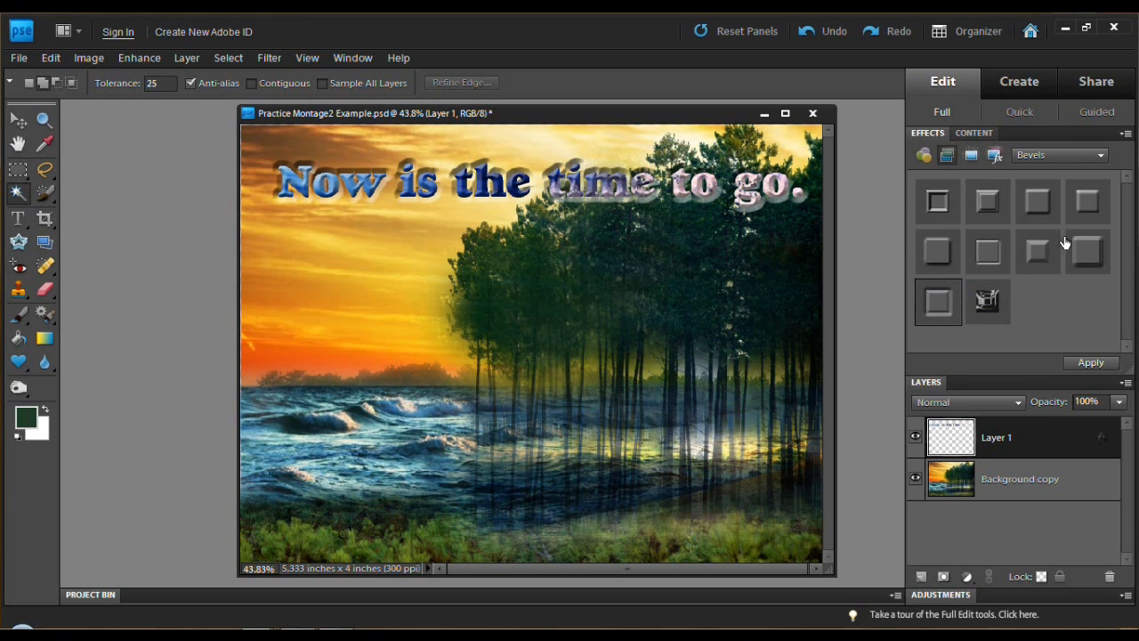
left_click(1090, 209)
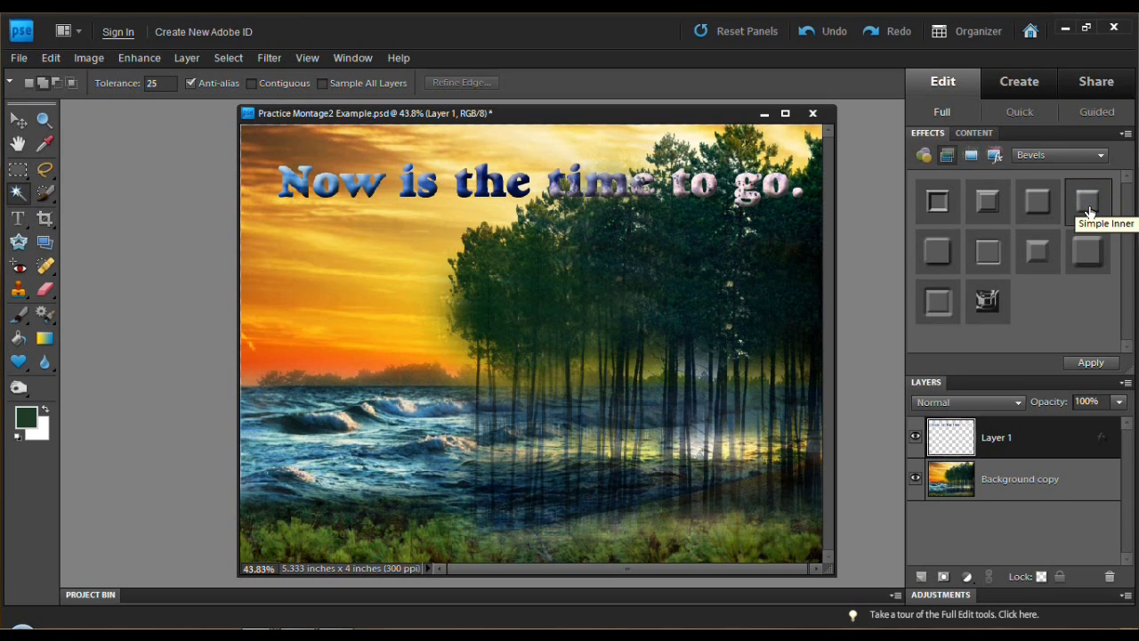
left_click(1039, 256)
Step: Apply the Simple Emboss bevel to Layer 1 and set its bevel size to 7 px with direction Up
left_click(1041, 205)
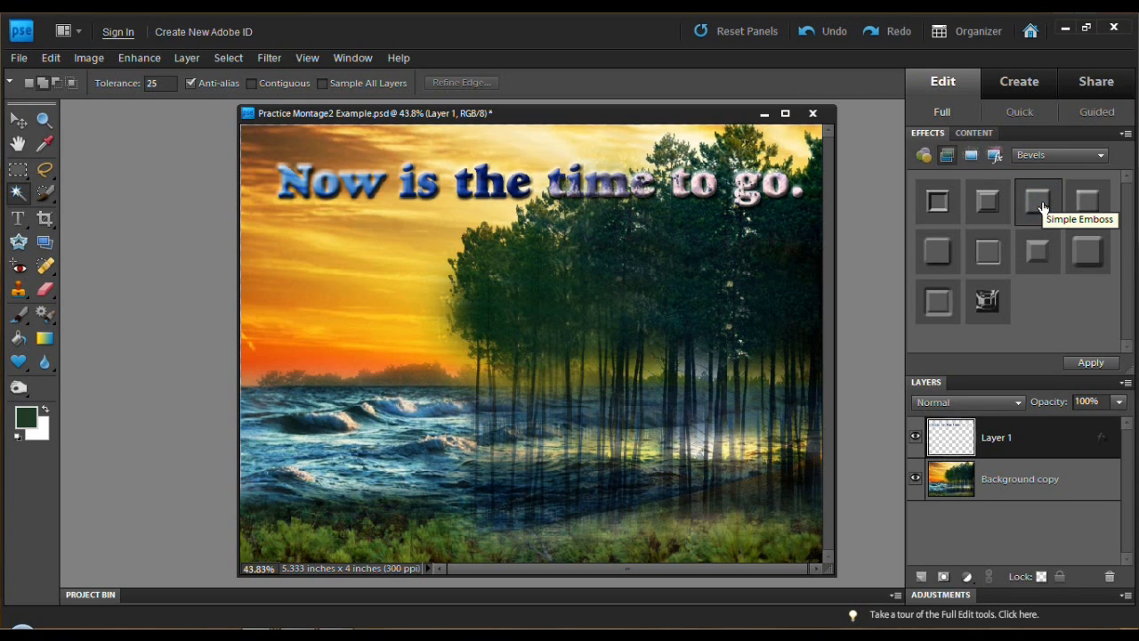
double_click(1105, 441)
left_click_drag(876, 243, 876, 243)
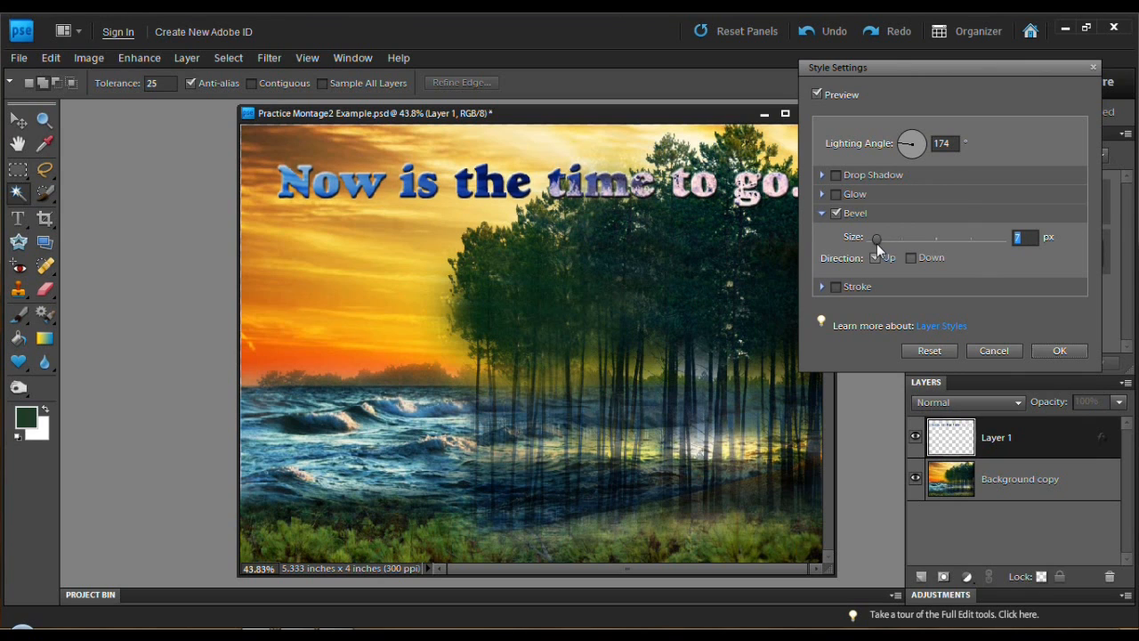
left_click(1056, 352)
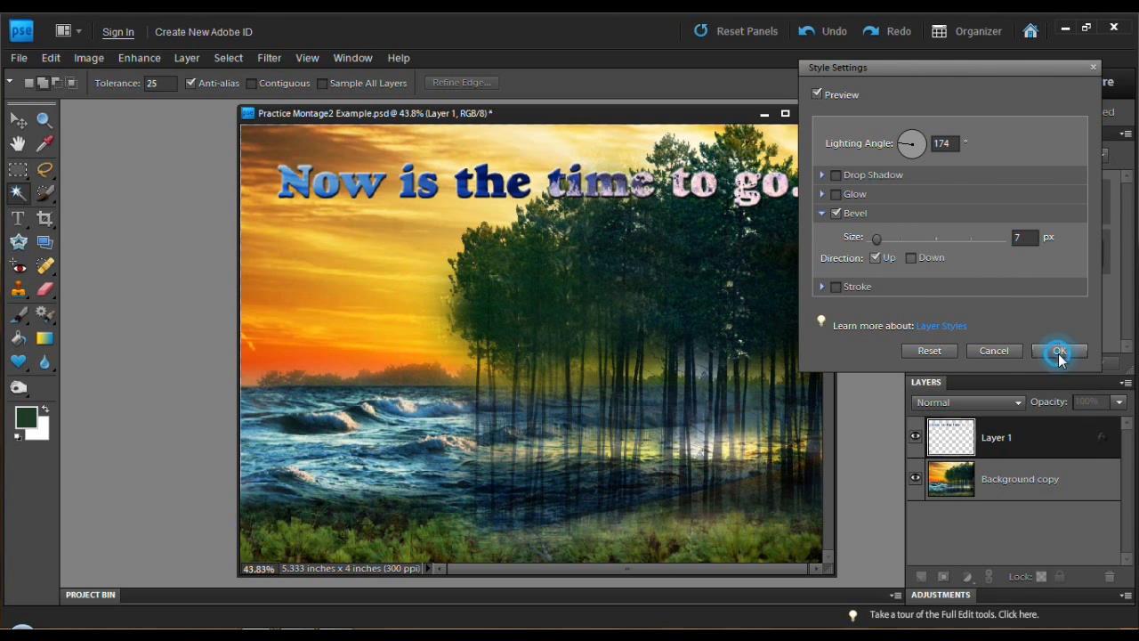
Step: Switch the layer styles to Inner Glows and add a plain thin-edged inner glow to Layer 1
left_click(1102, 157)
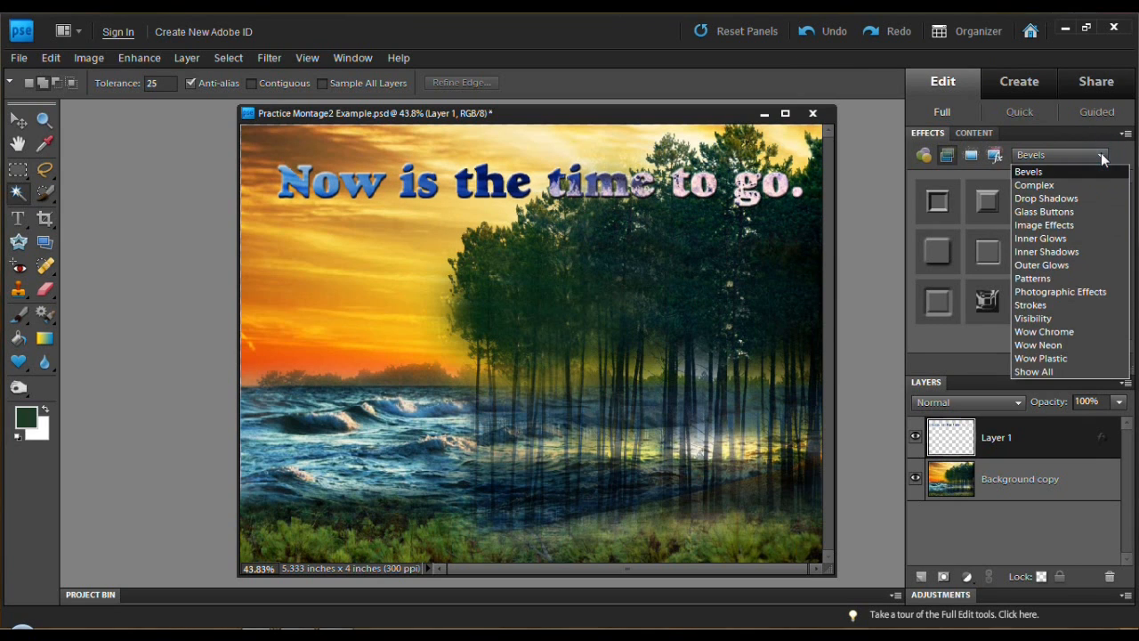
left_click(1064, 240)
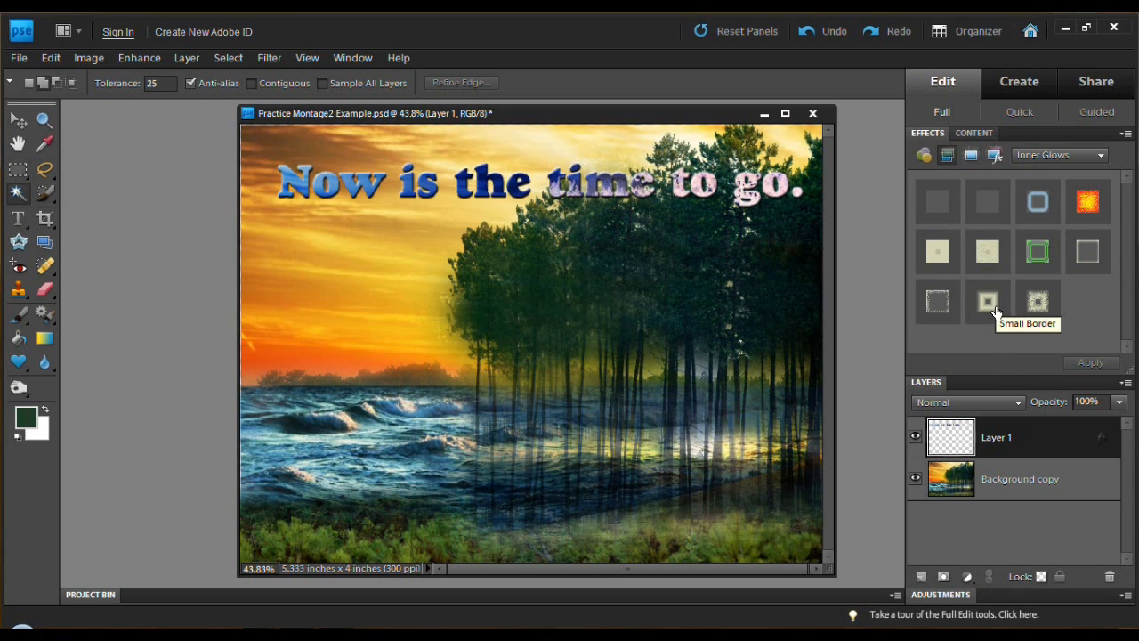
double_click(1087, 258)
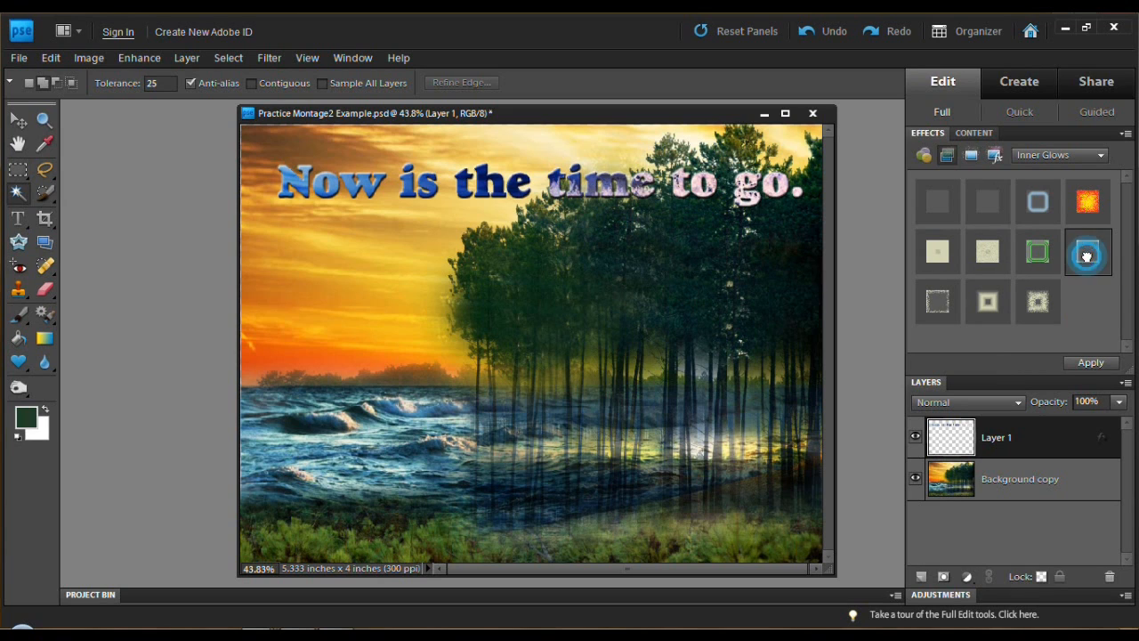
Step: Check the inner glow colour without changing it, reduce the glow size to 10 px, and collapse the effects library
double_click(1103, 437)
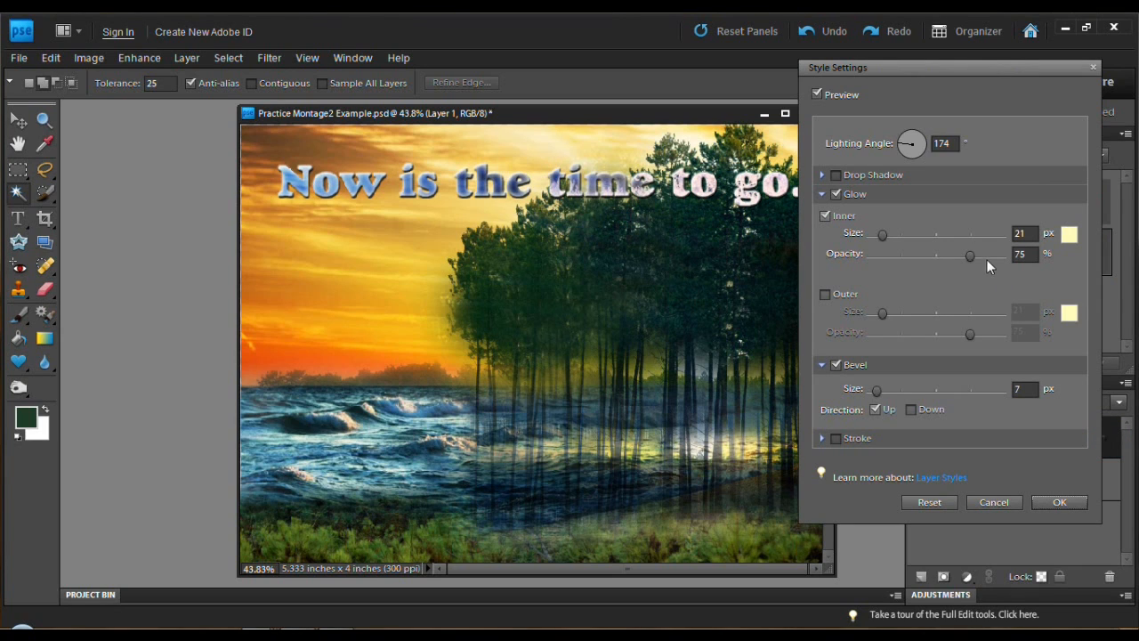
left_click(1070, 235)
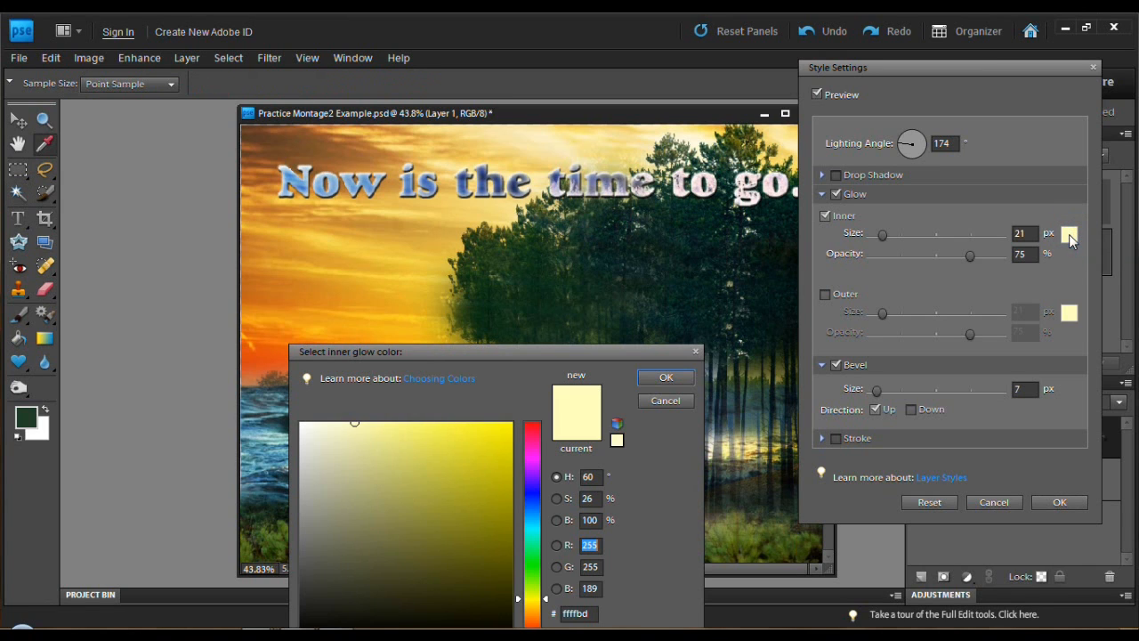
left_click(666, 402)
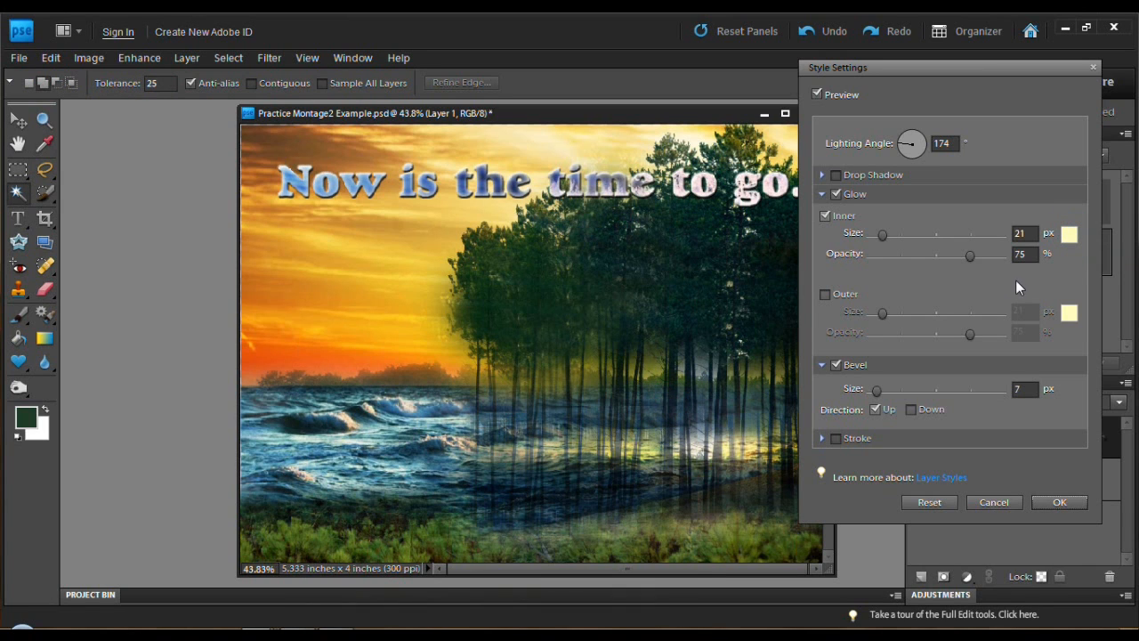
left_click_drag(882, 234, 880, 235)
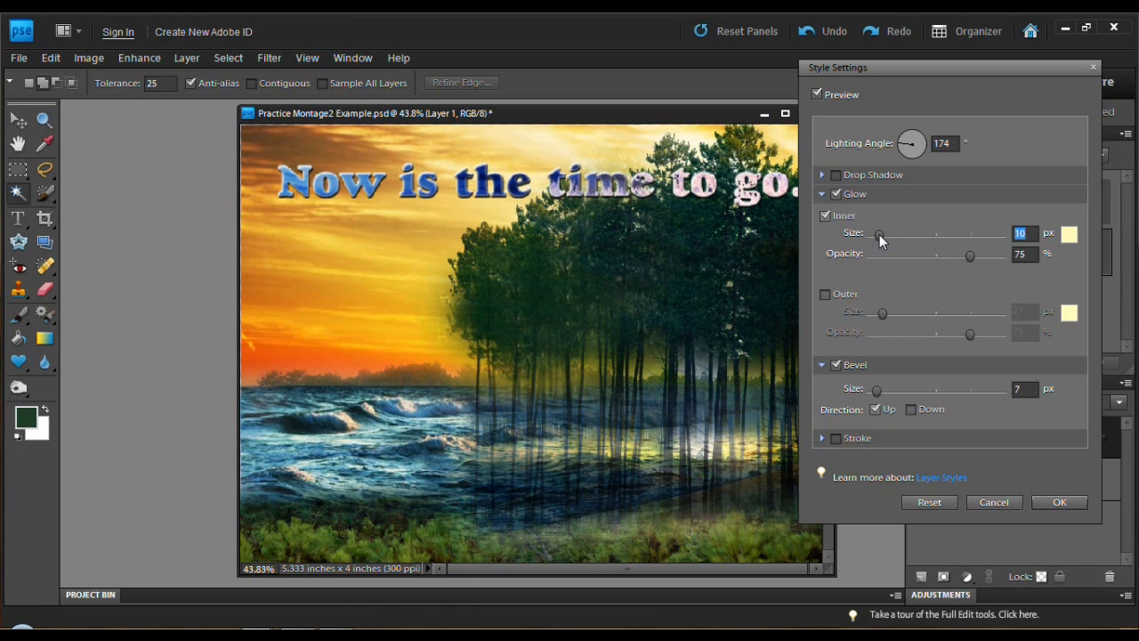
left_click(1069, 502)
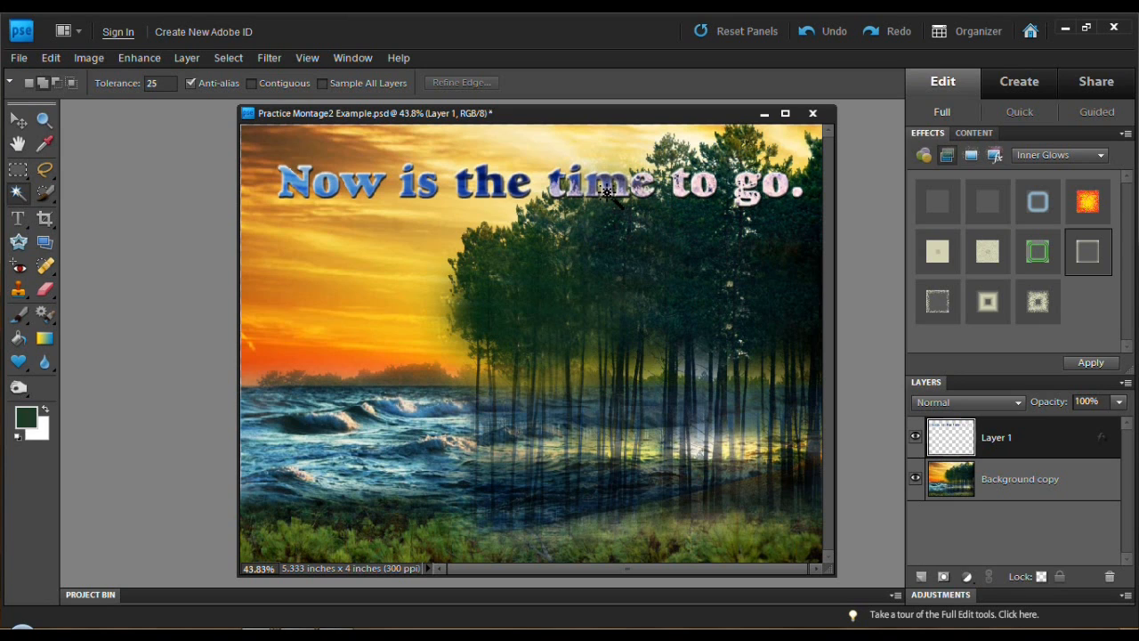
left_click(928, 134)
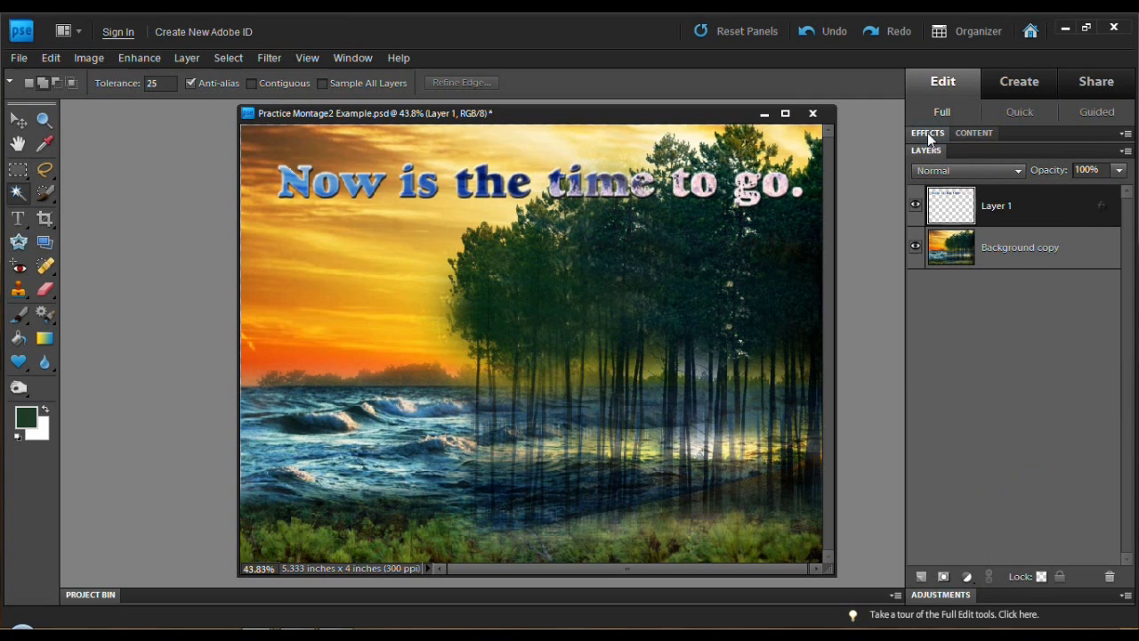
Step: Add the text "Now is the time to go." on a new layer directly beneath the picture-filled line, and align it with that line
left_click(18, 218)
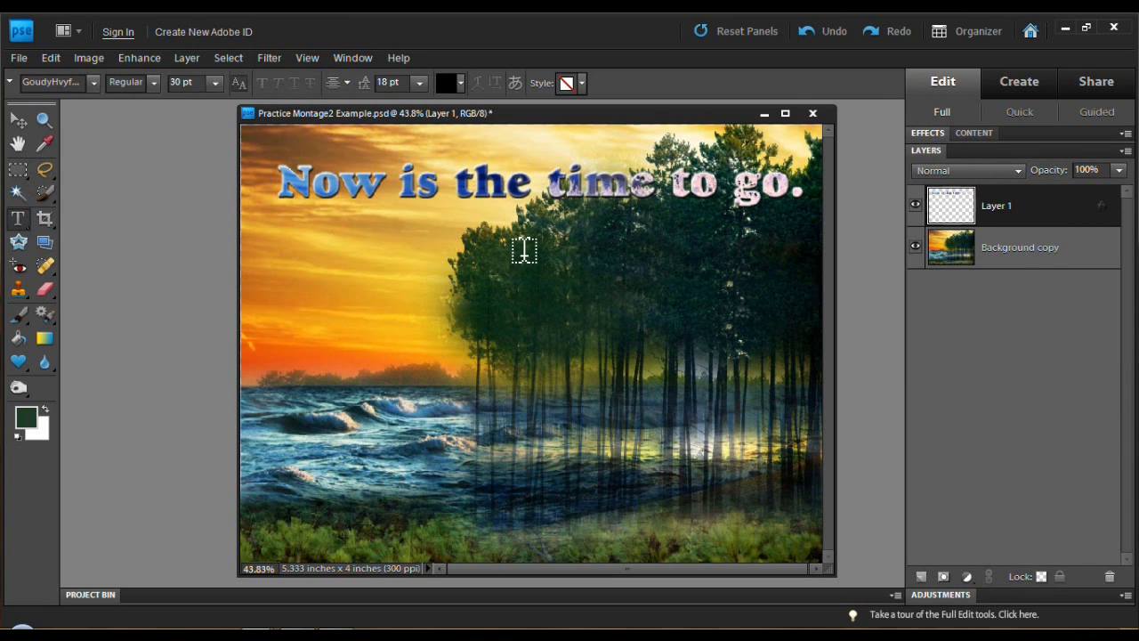
left_click(526, 250)
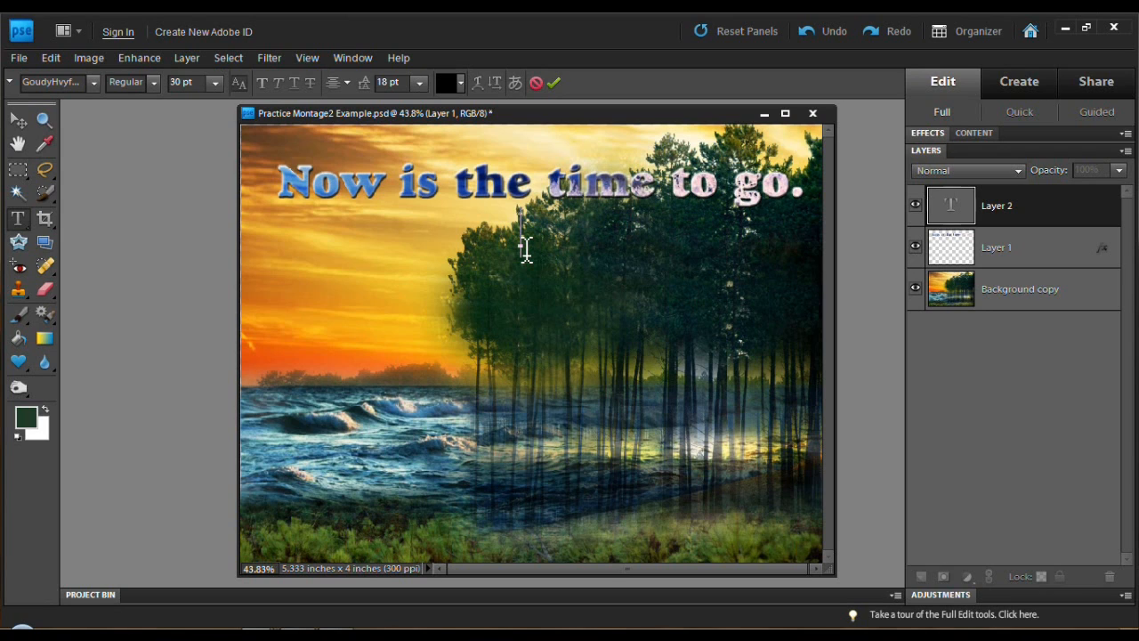
type("Now")
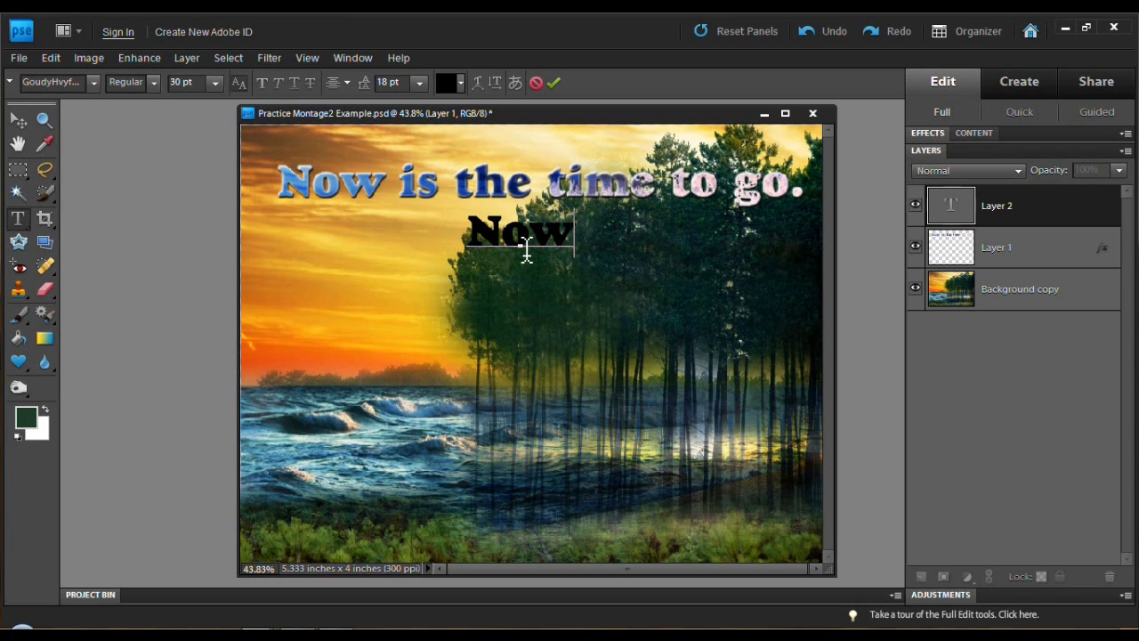
type(" is the tie")
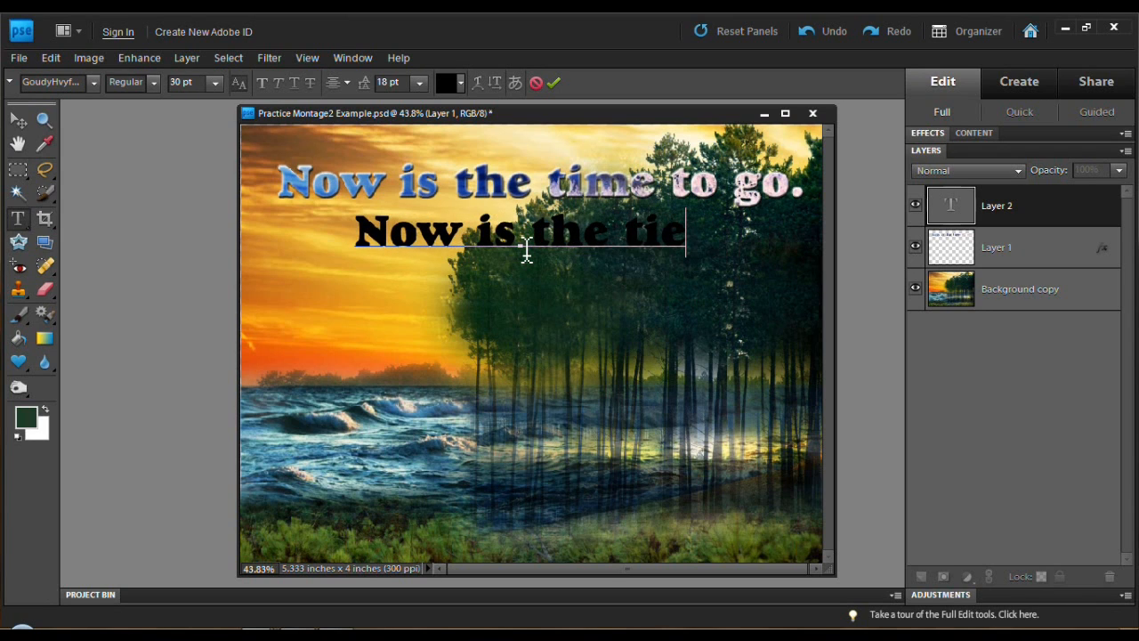
key("BackSpace")
type("me t")
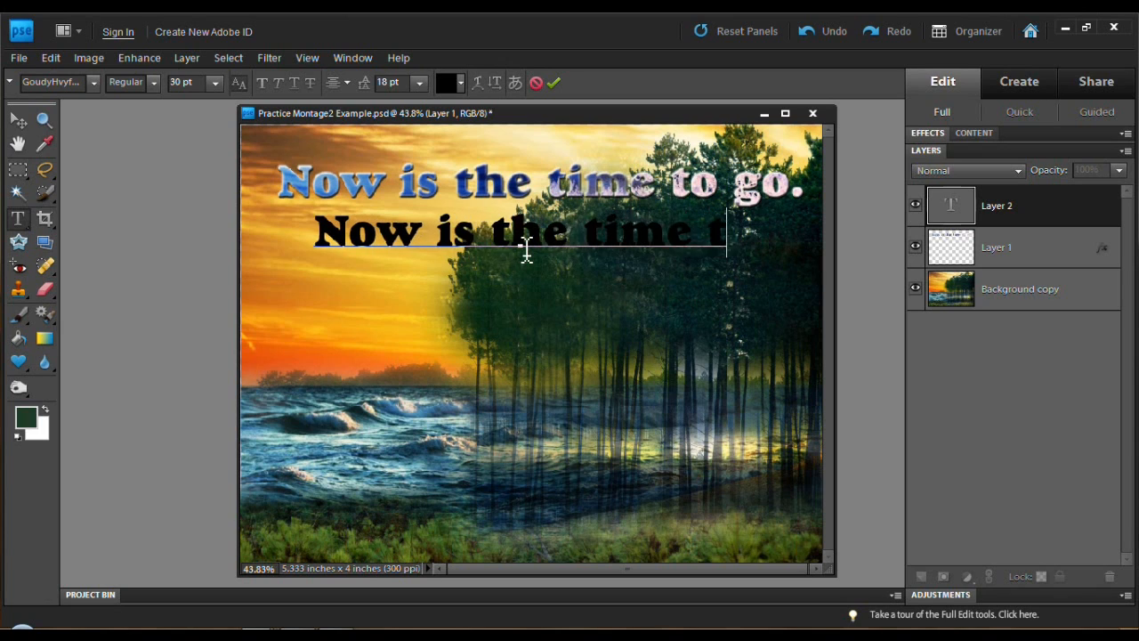
type("o go.")
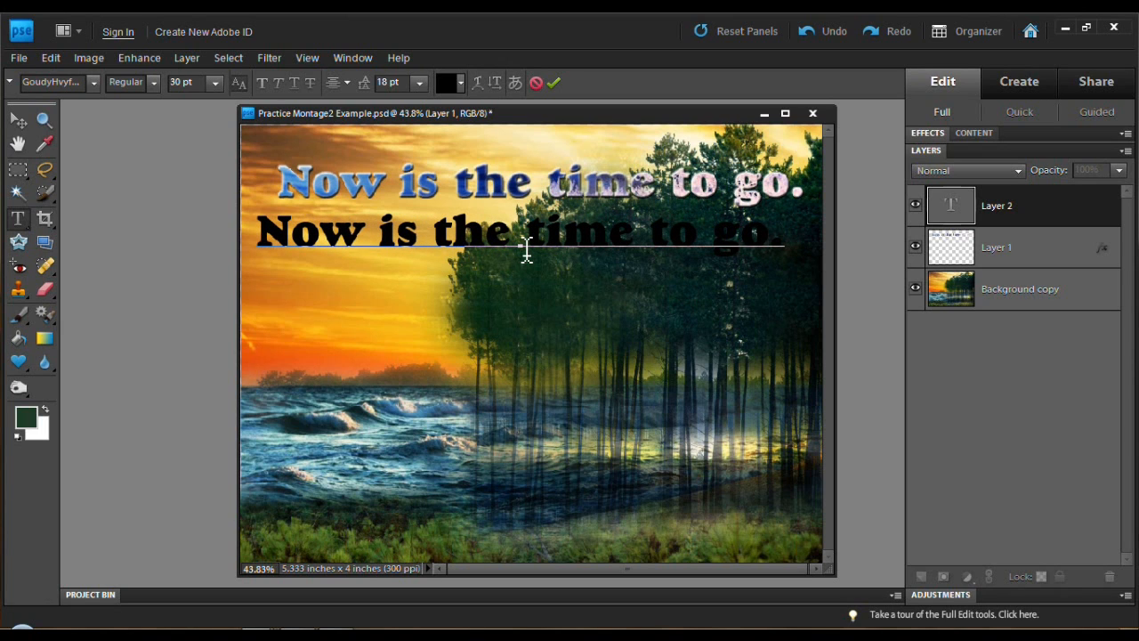
left_click_drag(567, 270, 587, 282)
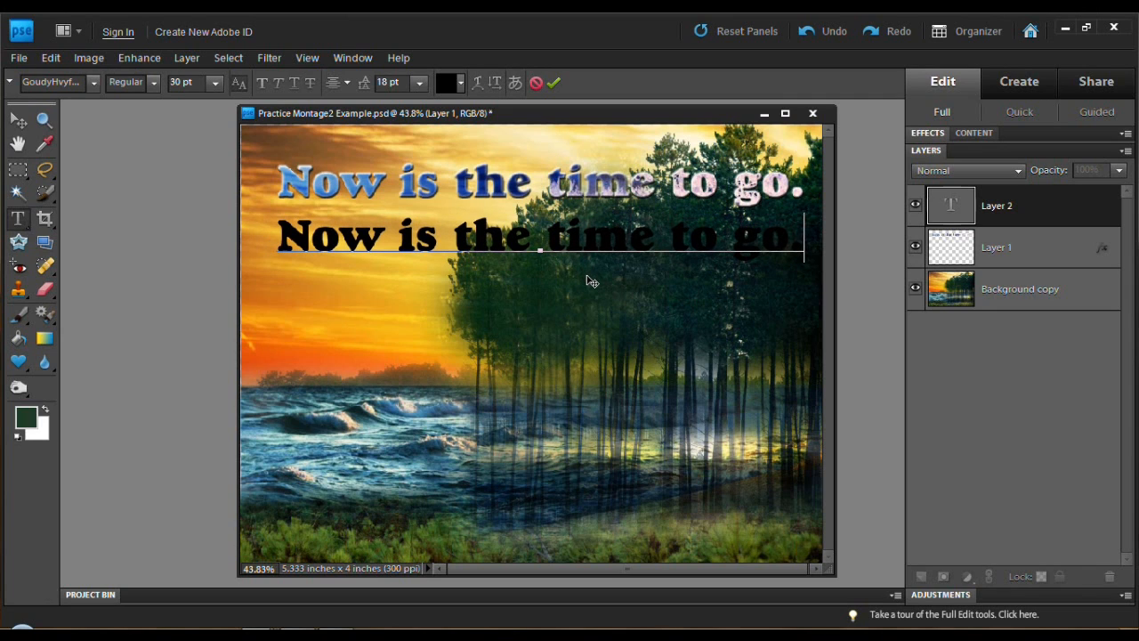
key("ctrl+Return")
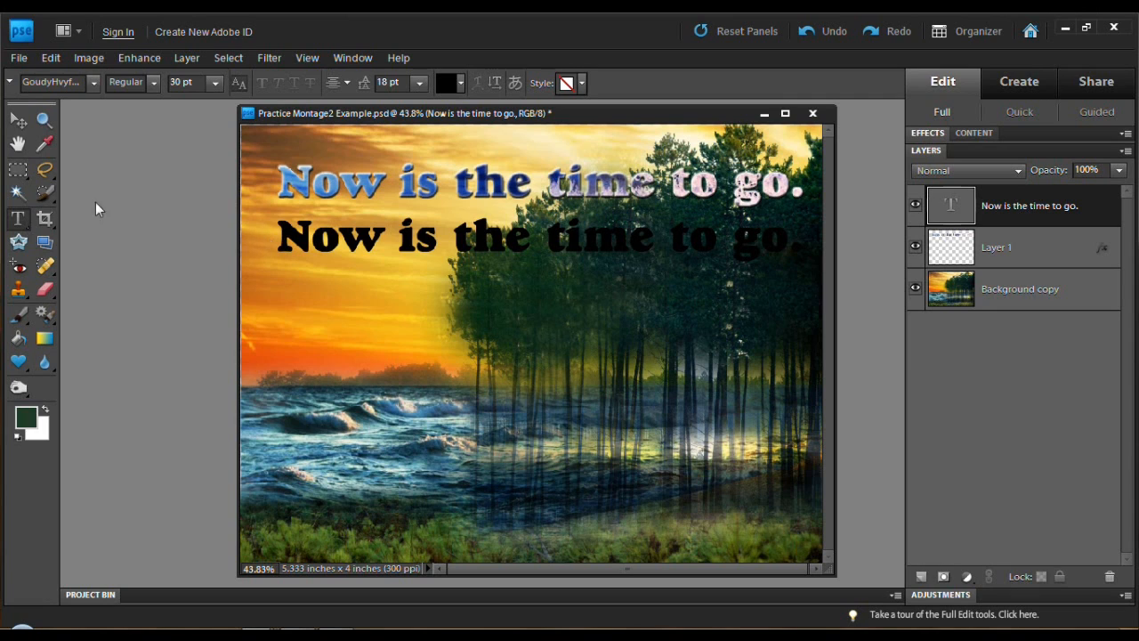
Step: Select all the black letters of the new text with the Magic Wand in add-to-selection mode, with Contiguous off
left_click(19, 193)
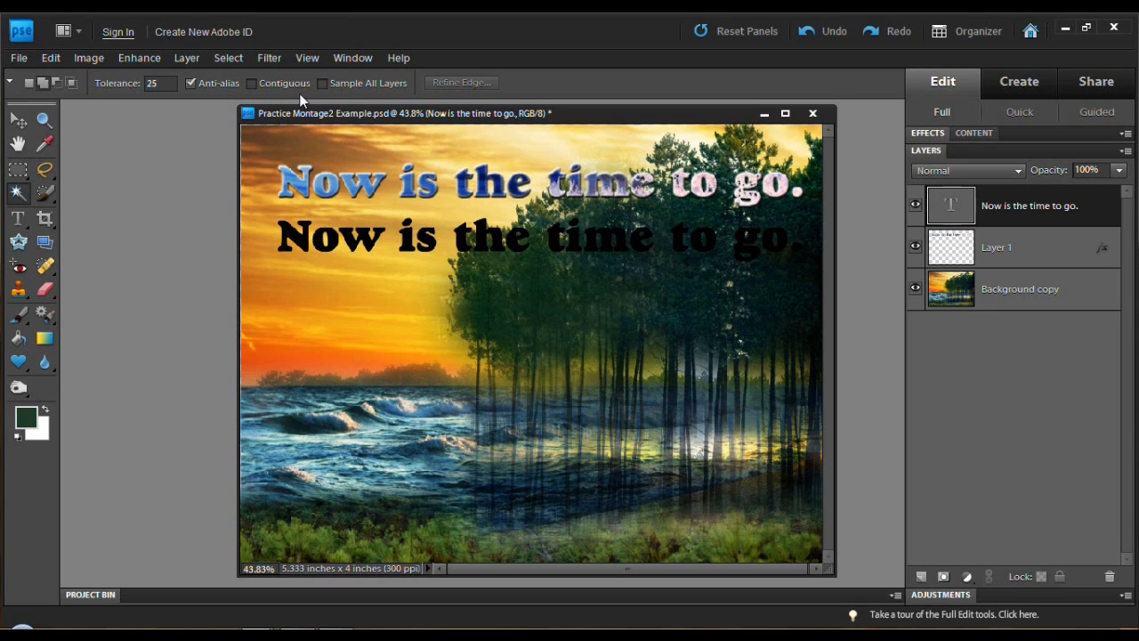
left_click(42, 82)
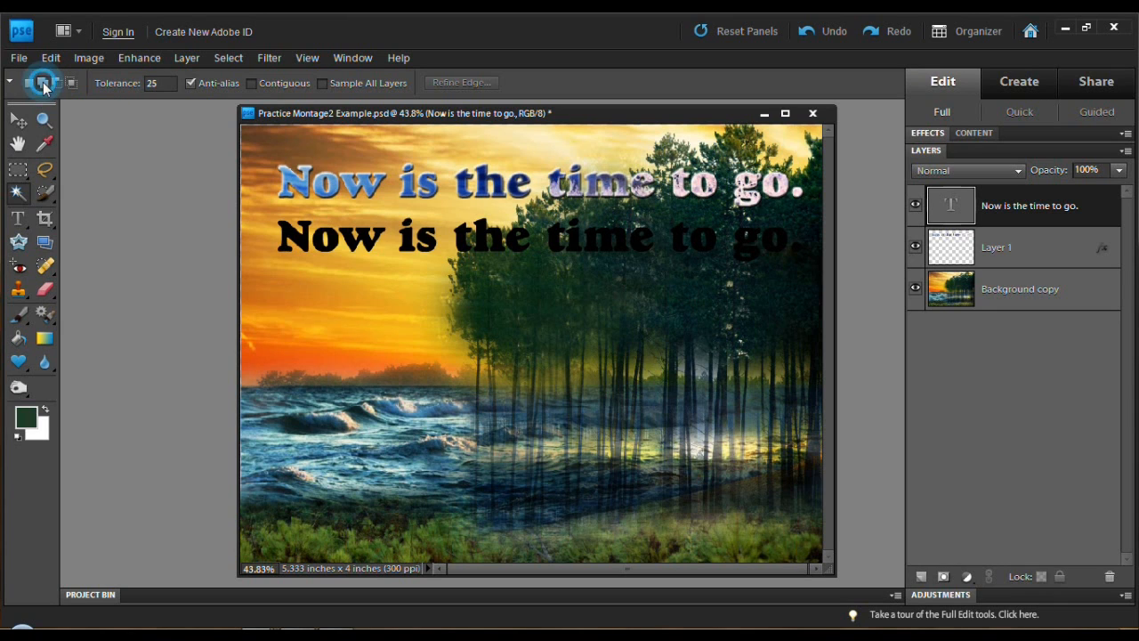
left_click(356, 239)
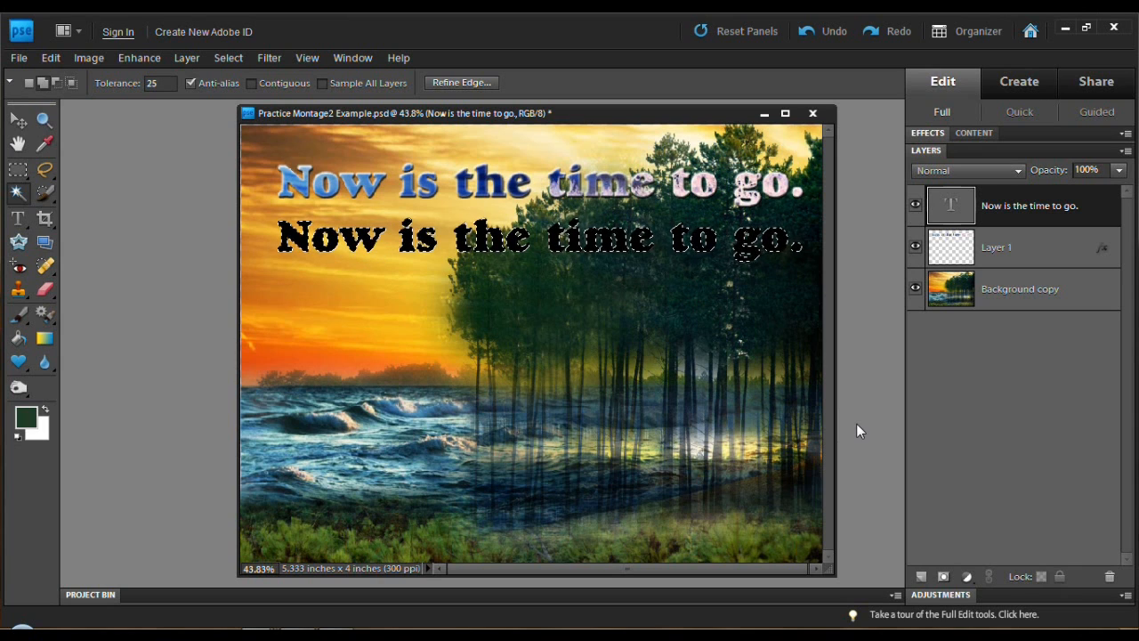
Step: Choose the Black, White preset for the Gradient tool
left_click(44, 337)
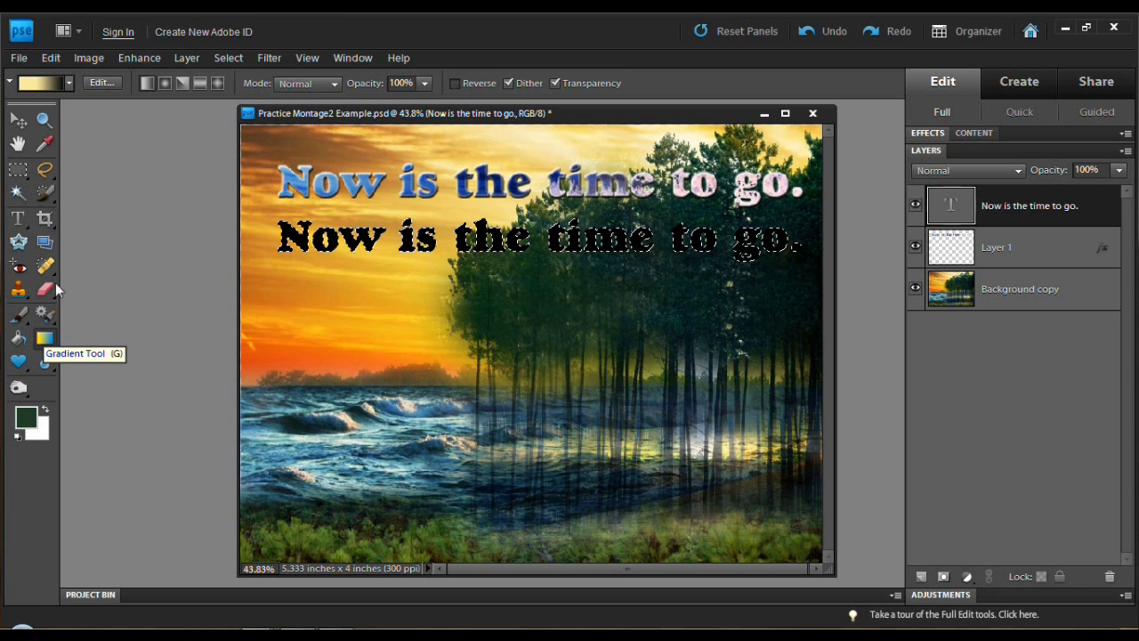
left_click(69, 83)
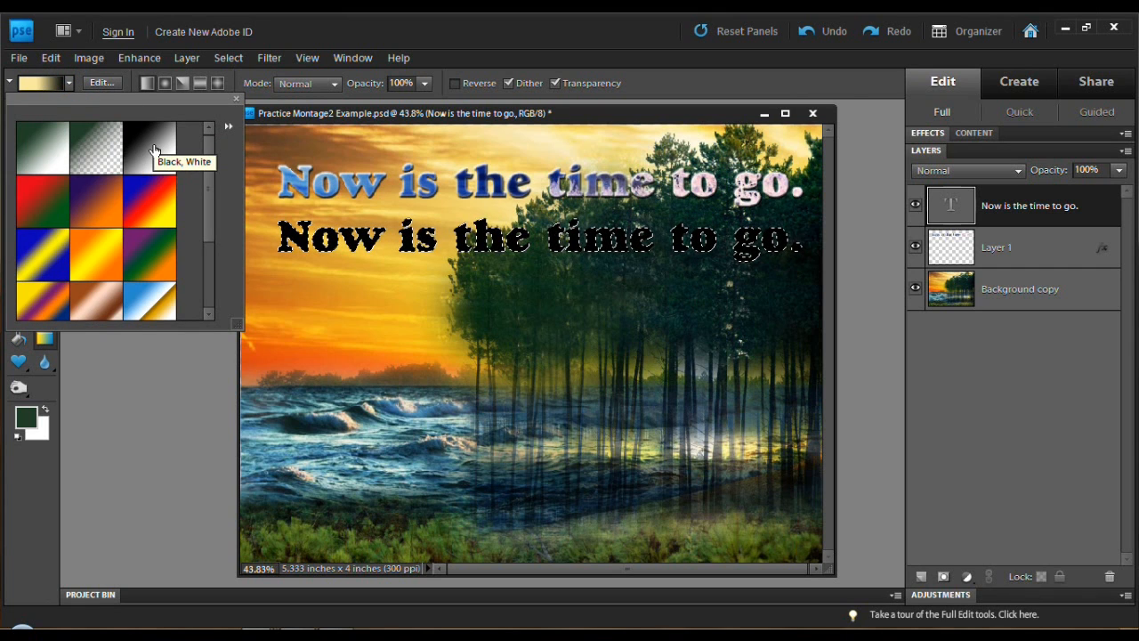
left_click(154, 150)
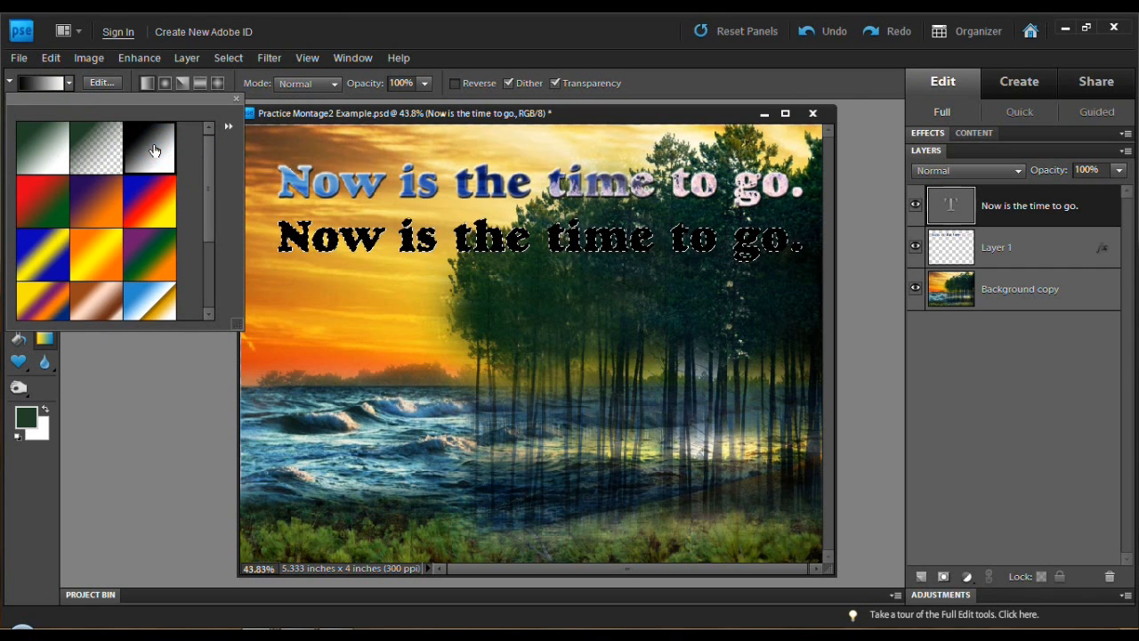
left_click(236, 100)
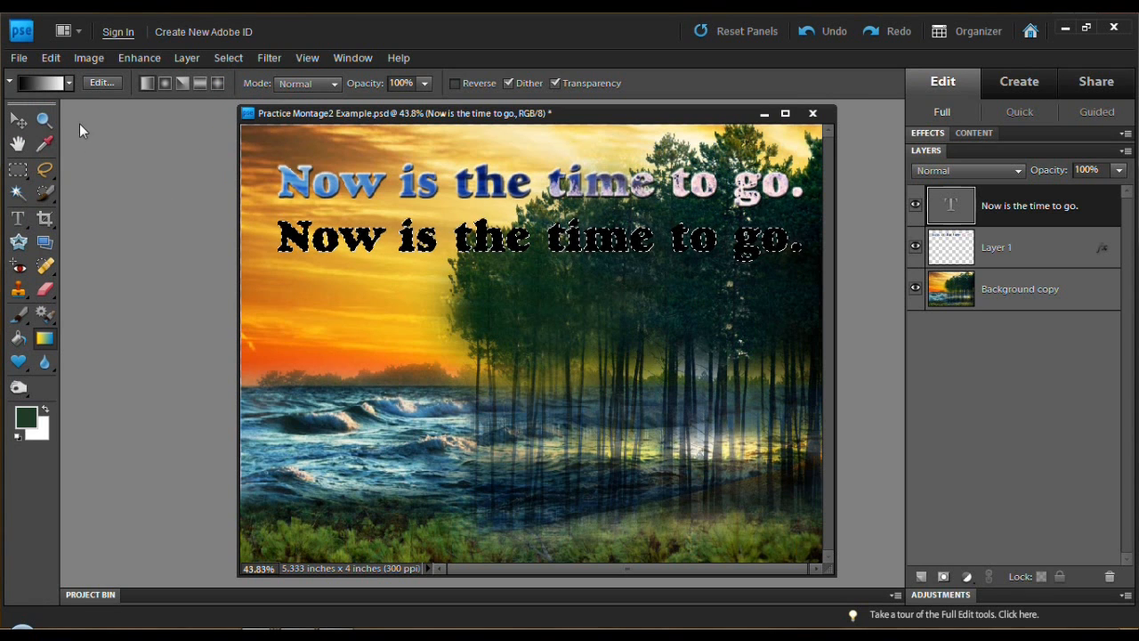
Step: Open the Black, White gradient for editing and move its white colour stop to the 49% location
left_click(106, 81)
left_click(232, 78)
left_click_drag(232, 78, 333, 116)
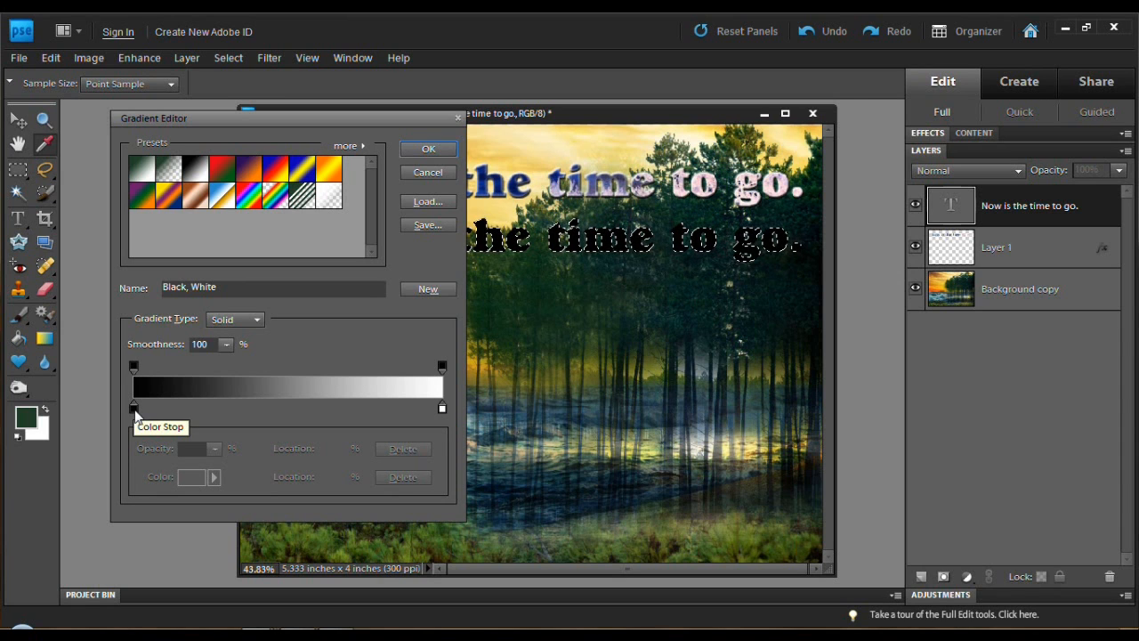
left_click_drag(348, 117, 321, 310)
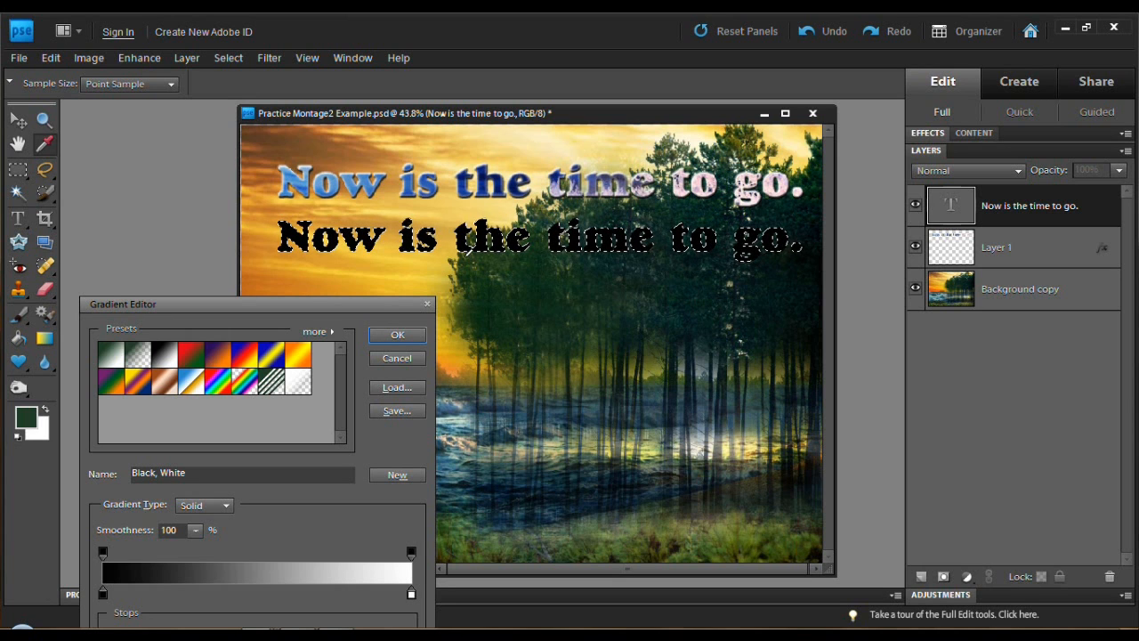
left_click_drag(307, 308, 330, 100)
left_click_drag(435, 389, 272, 391)
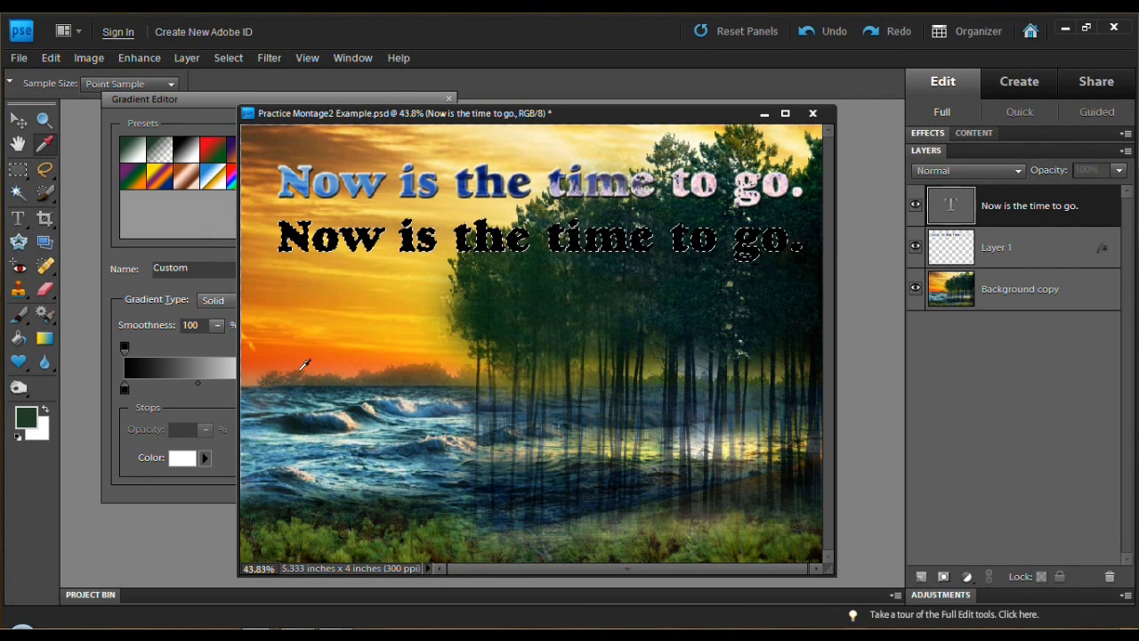
left_click(224, 101)
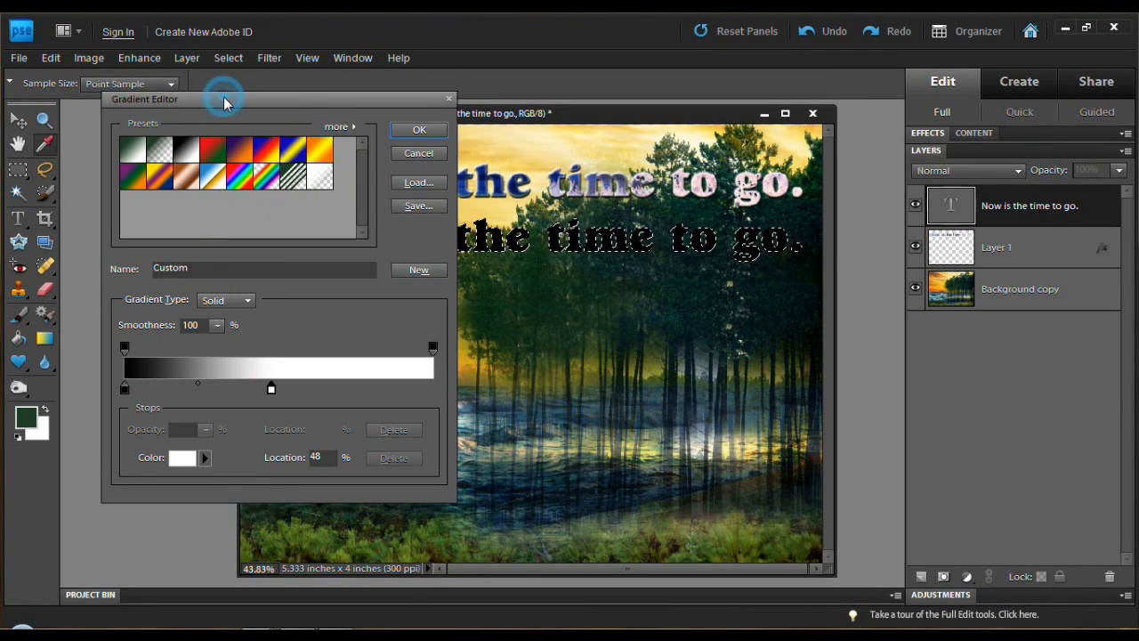
left_click(272, 390)
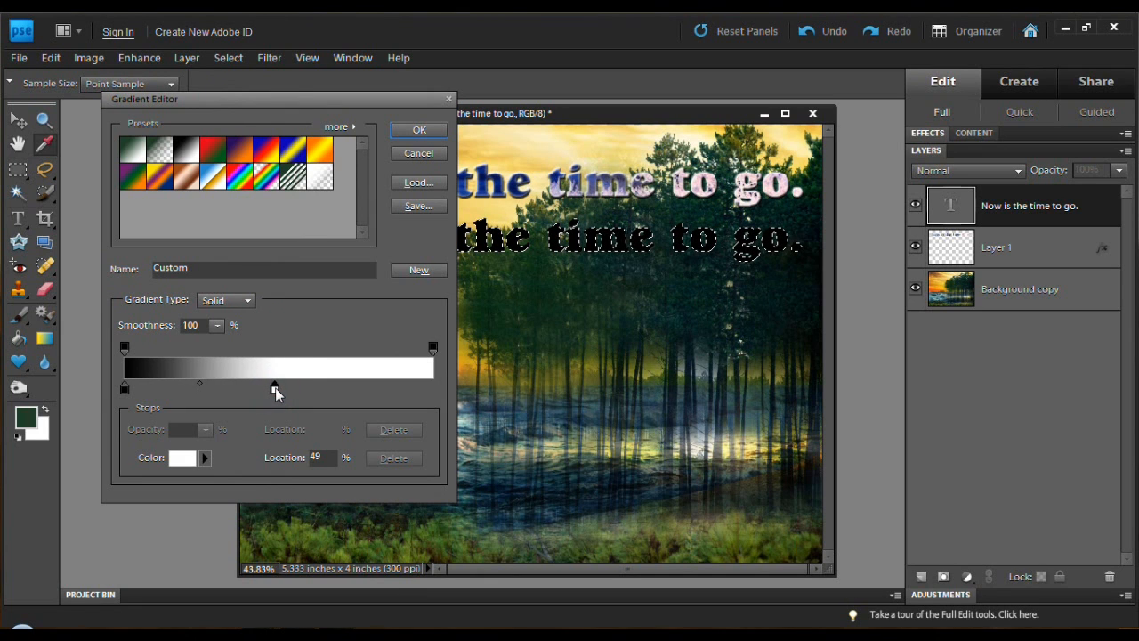
left_click(277, 388)
left_click(277, 389)
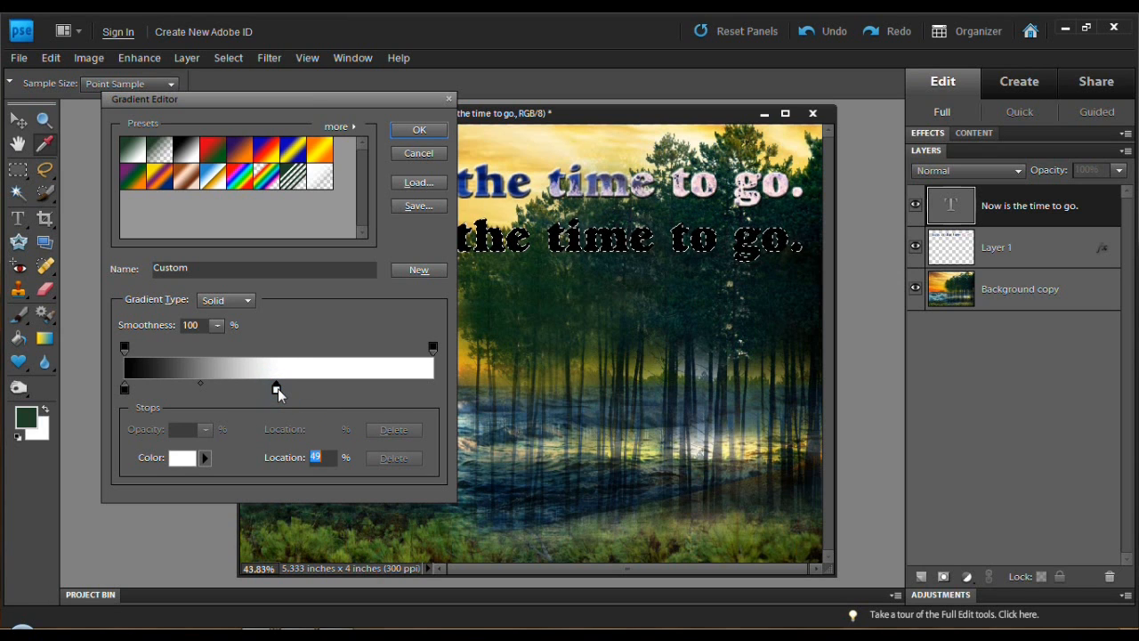
Step: Recolour the gradient's white stop to pale yellow (R 245, G 226, B 157) by sampling the bright sky in the image
left_click(183, 459)
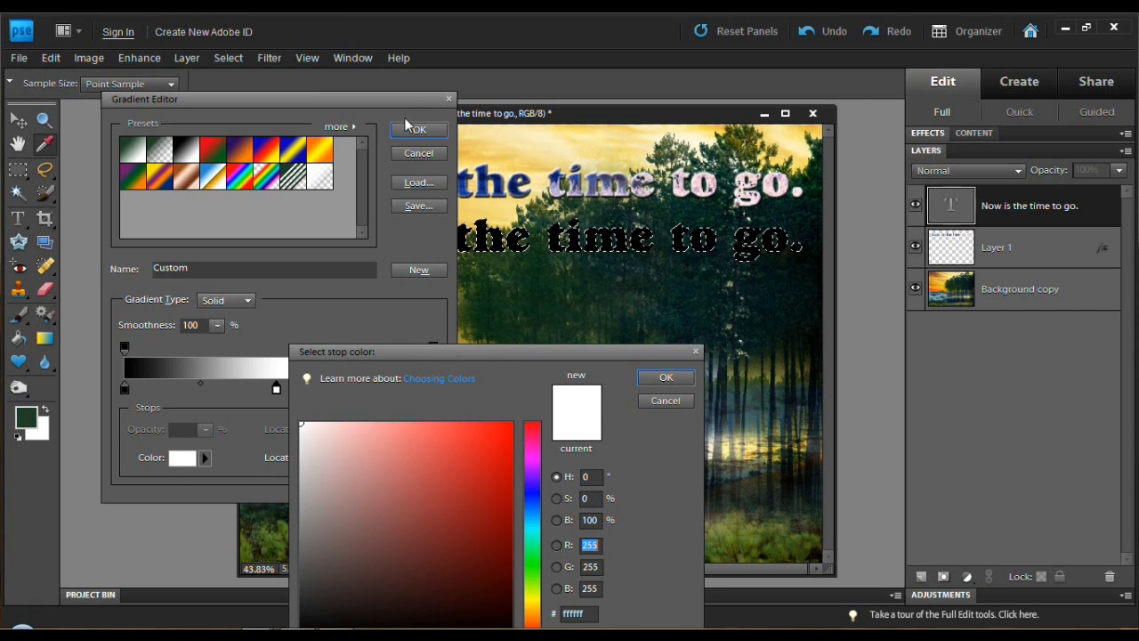
left_click_drag(572, 356, 975, 387)
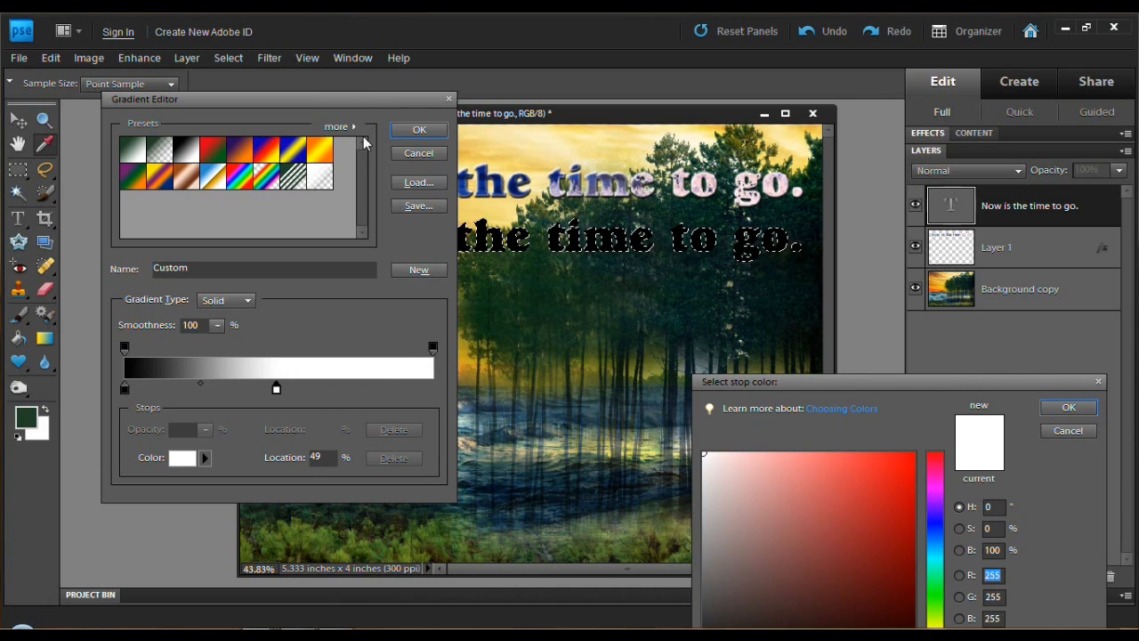
left_click(551, 150)
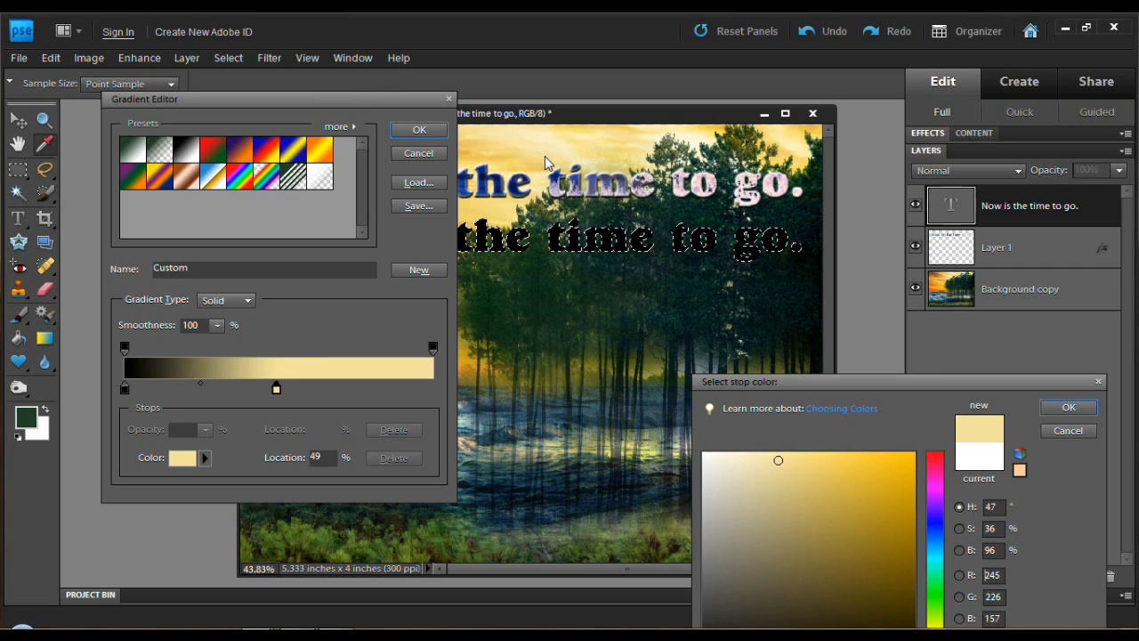
left_click(124, 390)
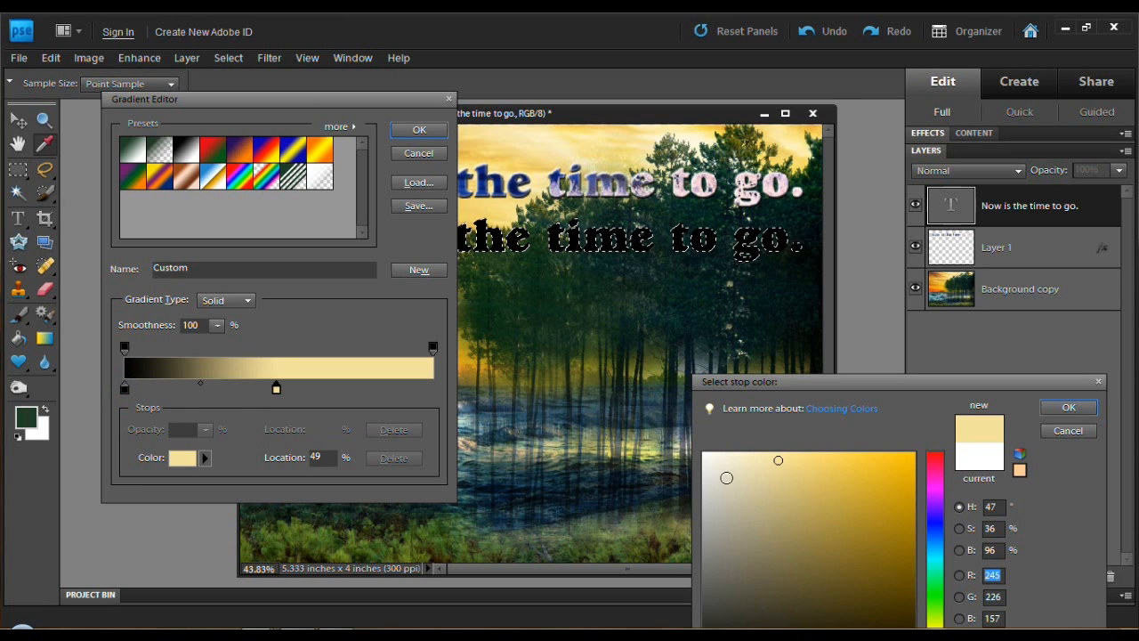
left_click(1073, 409)
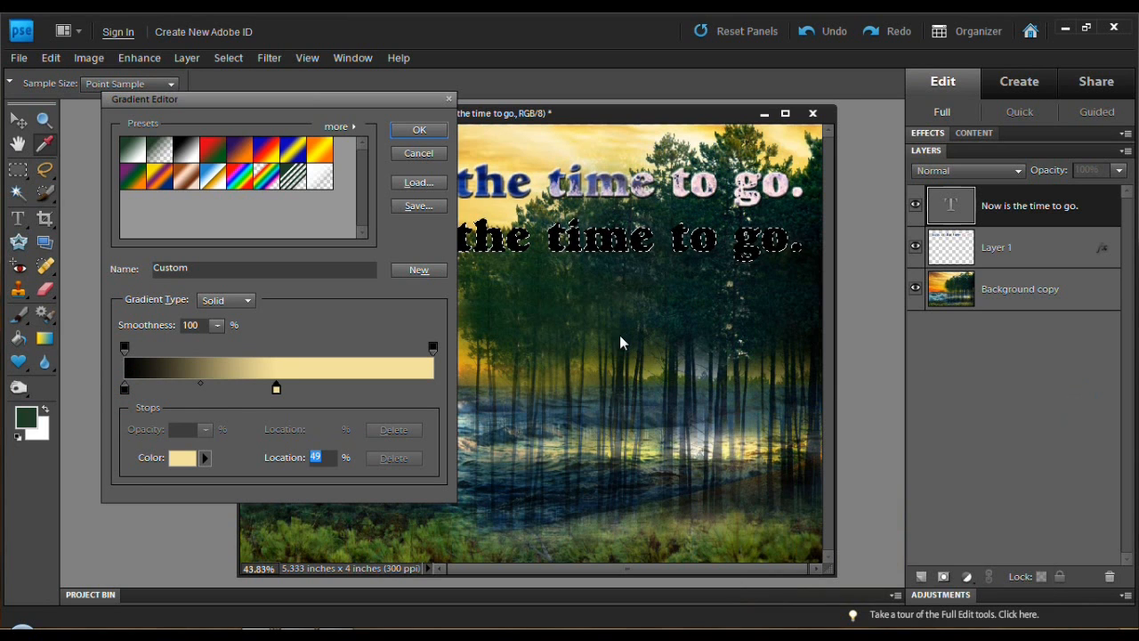
Step: Recolour the gradient's black stop to dark green (R 16, G 48, B 29) sampled from the trees, and accept the edited gradient
left_click(125, 389)
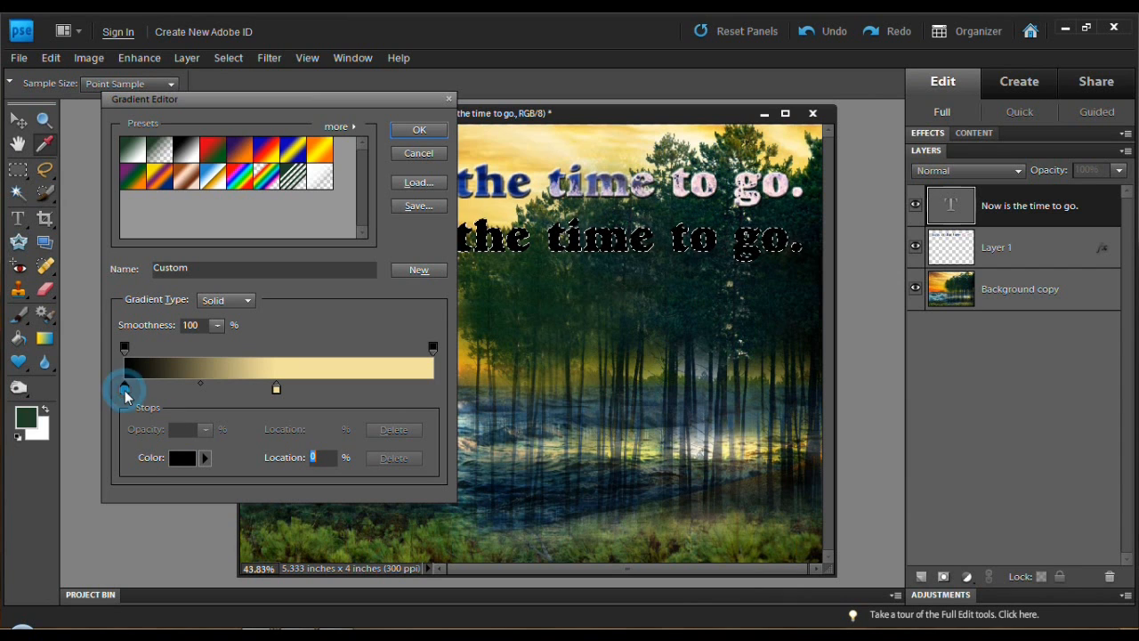
left_click(181, 463)
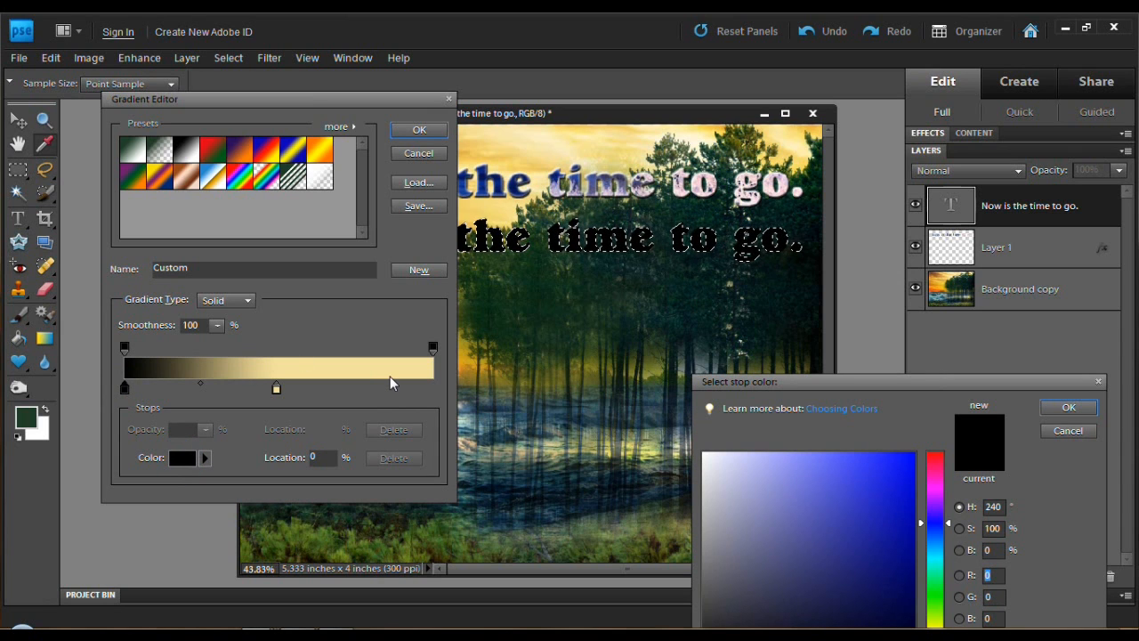
left_click(576, 294)
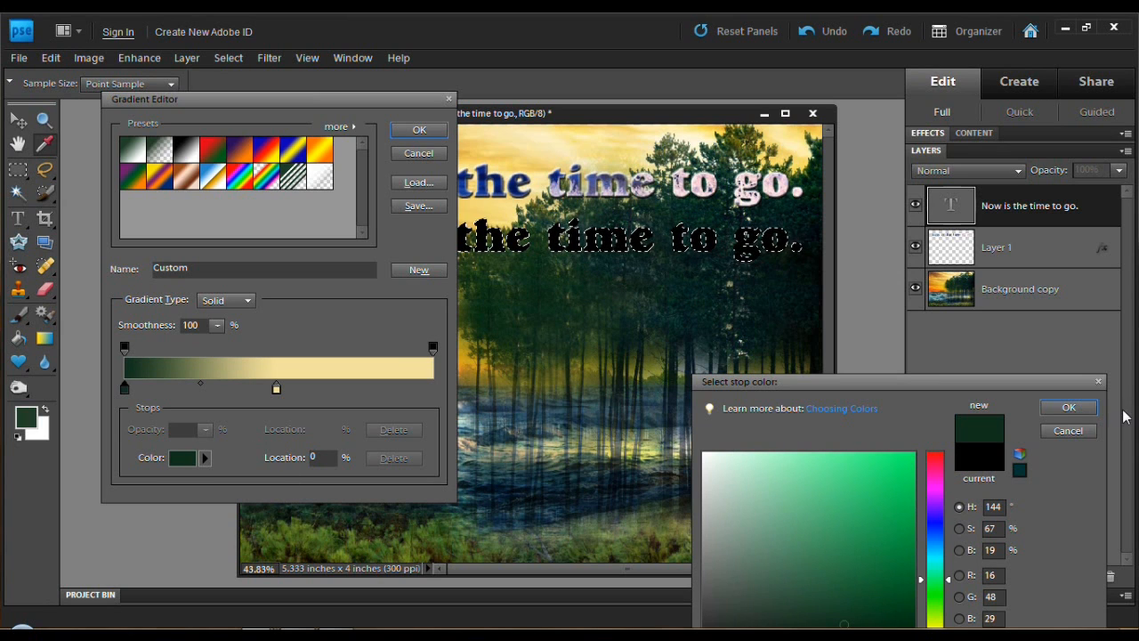
left_click(1068, 407)
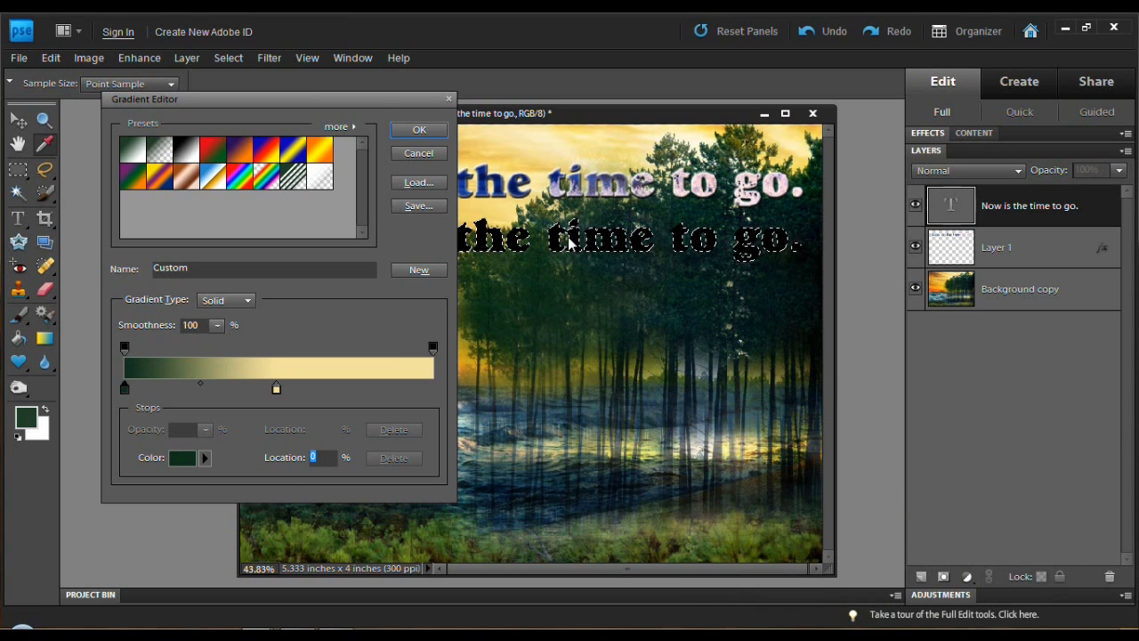
left_click(419, 130)
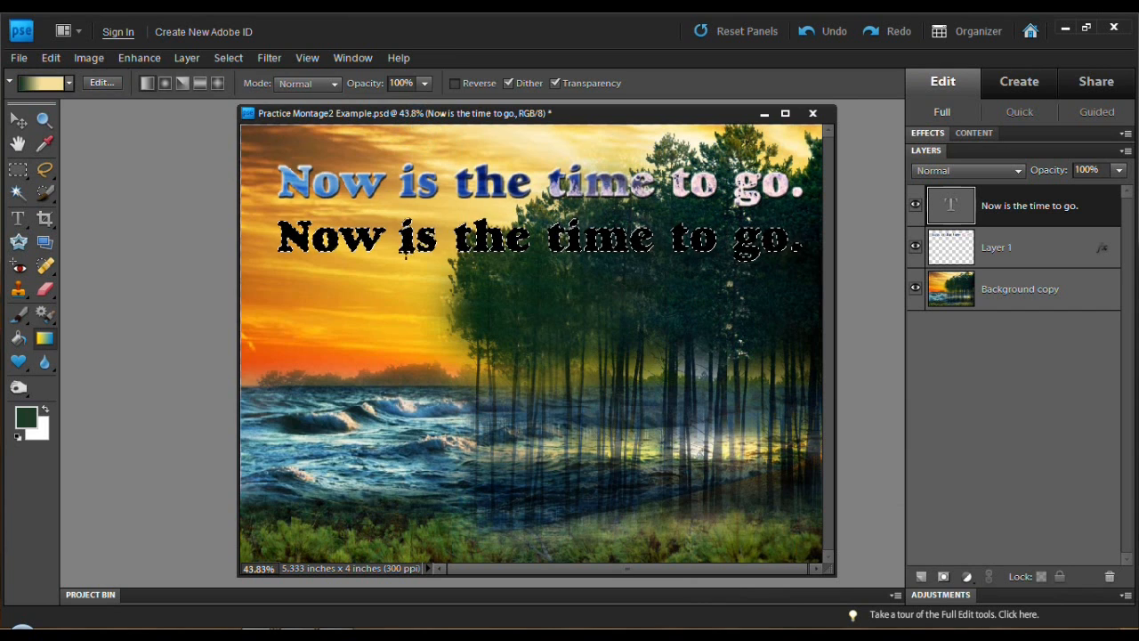
Step: Simplify the second text layer and draw the linear gradient through its selected letters from the right end to the left
left_click(801, 243)
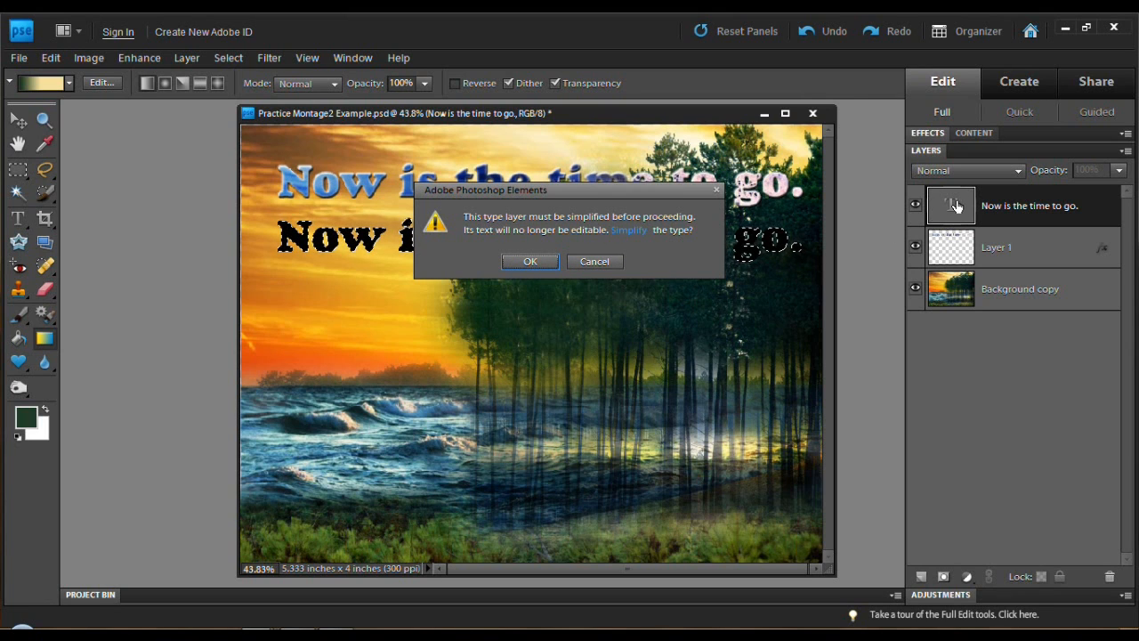
left_click(539, 263)
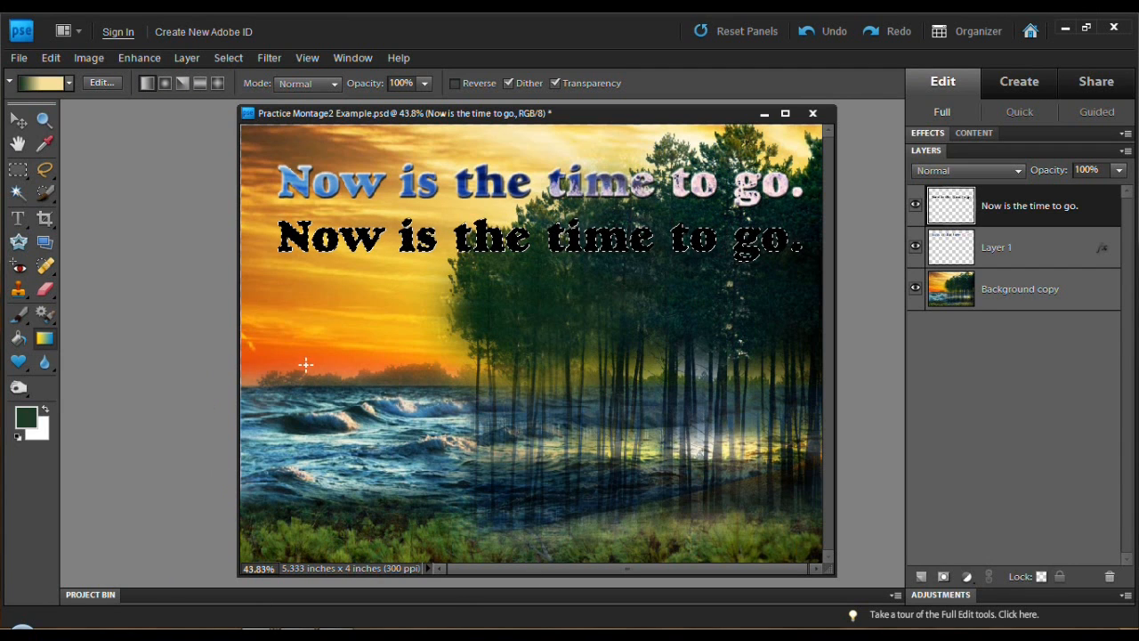
left_click(147, 81)
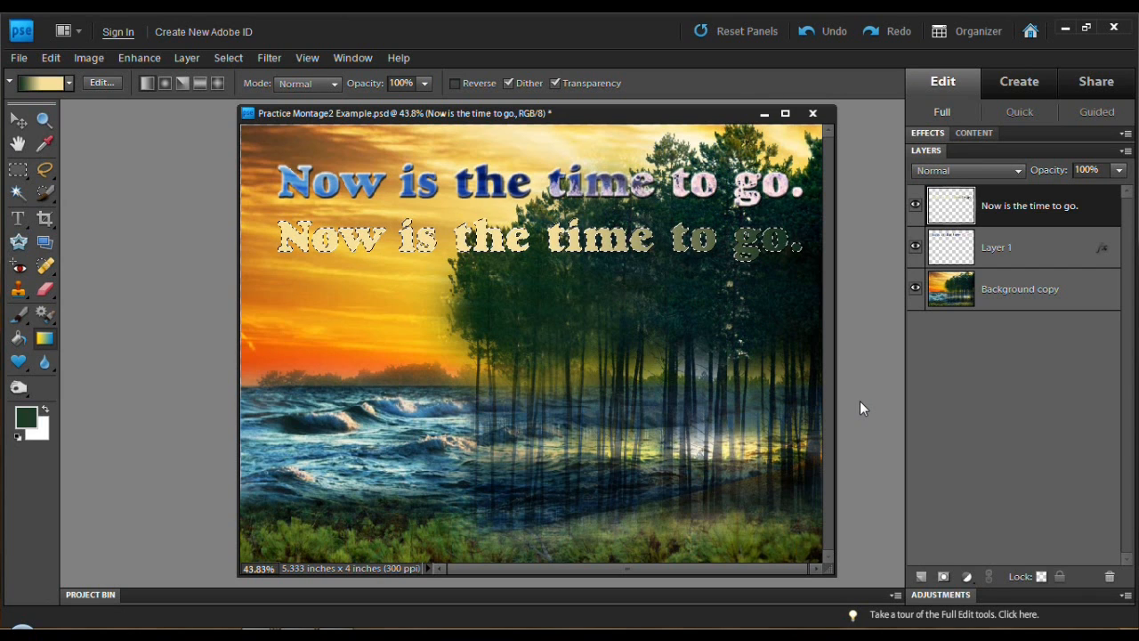
Step: Undo the right-to-left fill, redraw the linear gradient from left to right across the letters, and deselect them
left_click(805, 33)
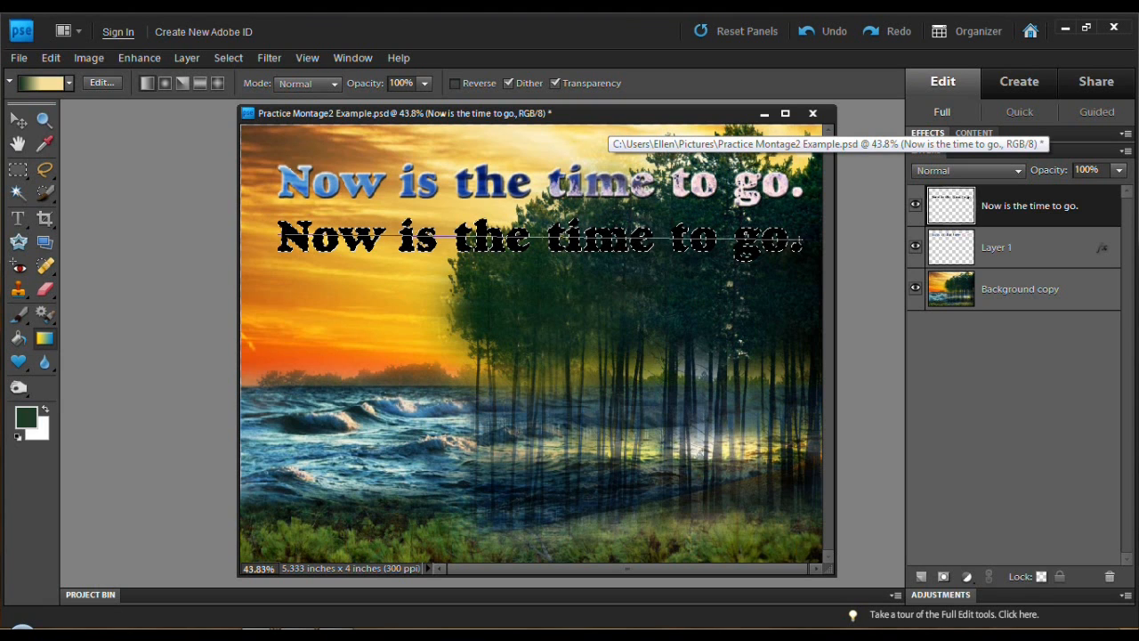
left_click_drag(801, 238, 805, 241)
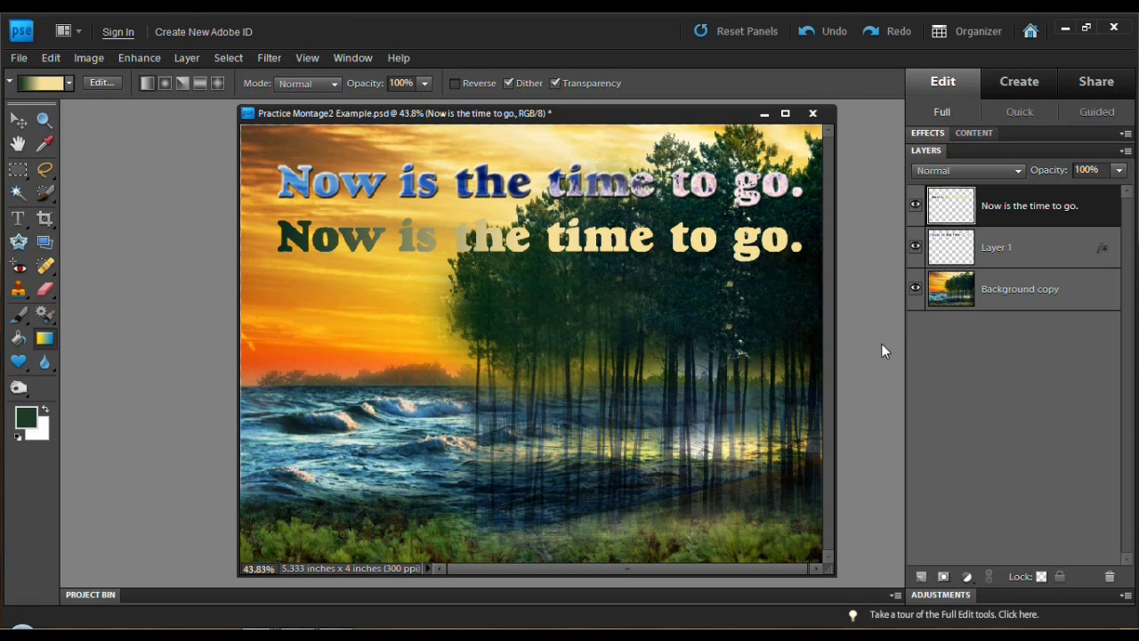
Step: Try the Inner Ridge bevel on the gradient text, and replace it with the second style in the second row of Bevels
left_click(929, 134)
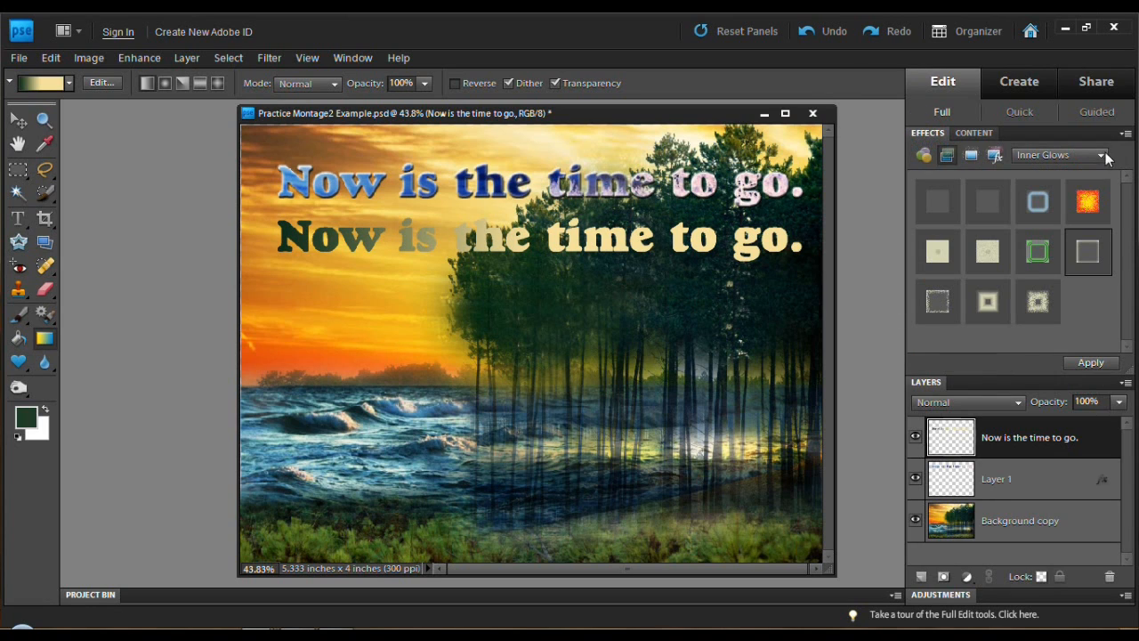
left_click(1104, 155)
left_click(1080, 167)
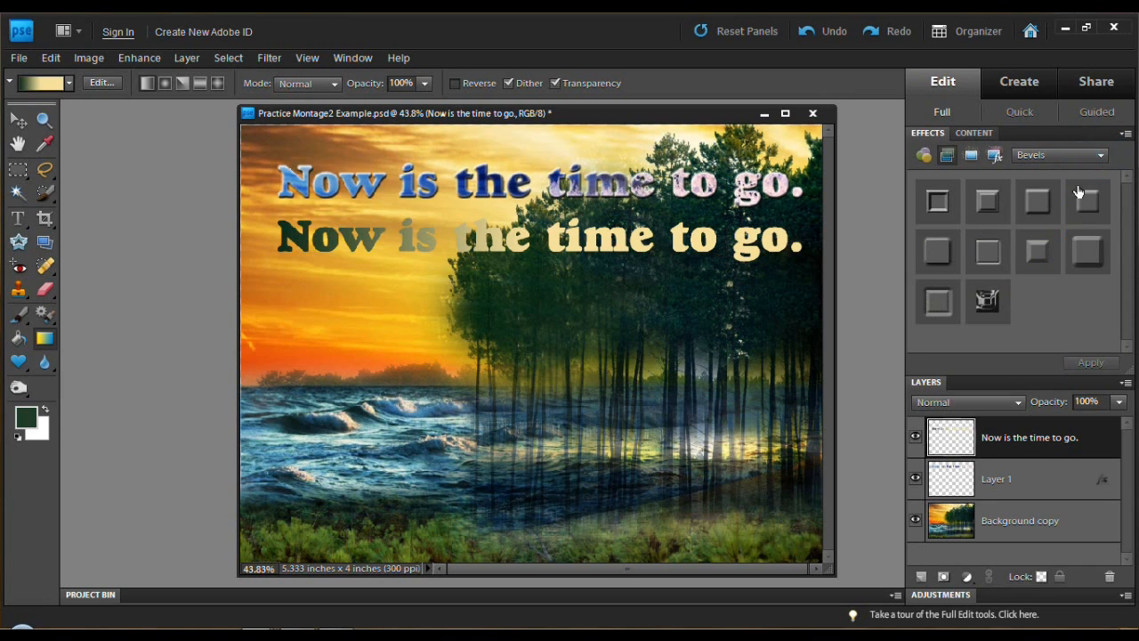
double_click(939, 205)
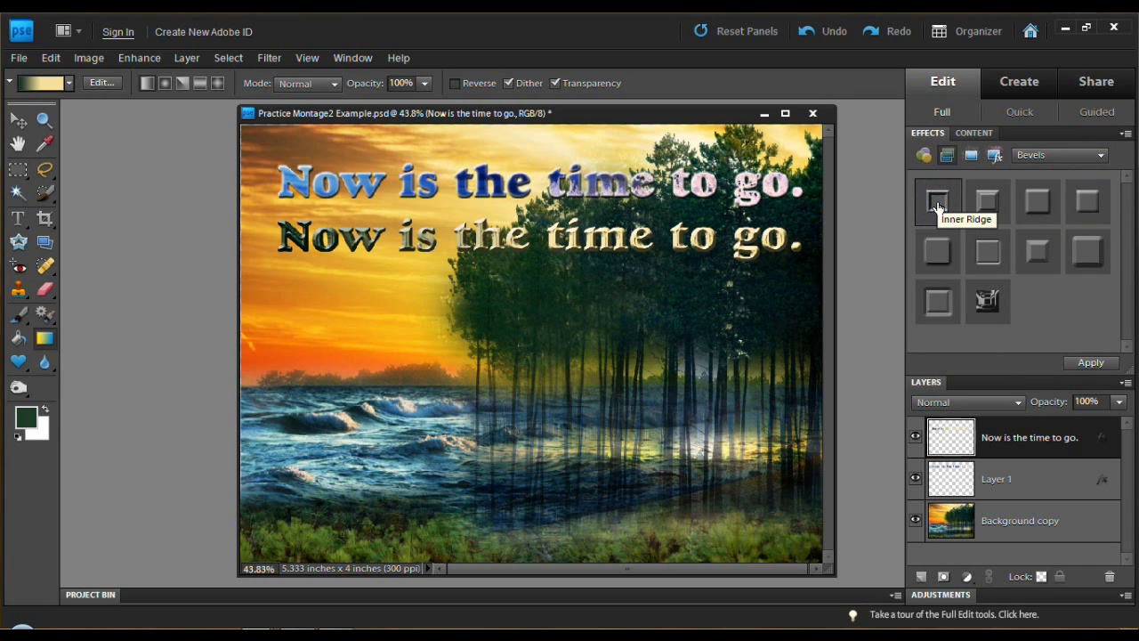
double_click(990, 255)
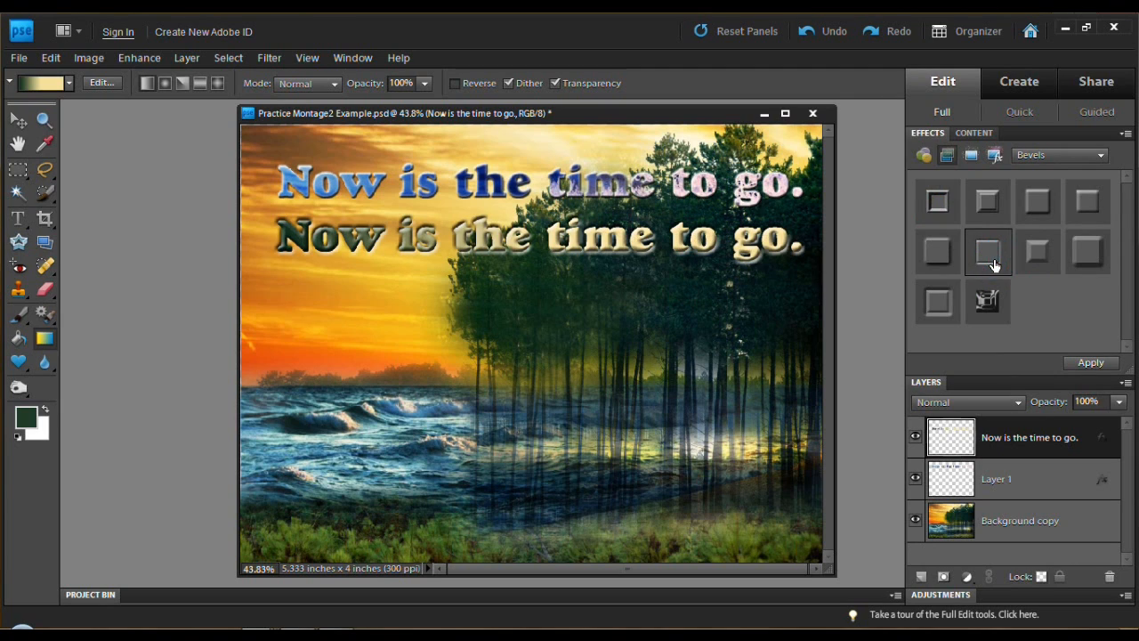
left_click_drag(994, 261, 1053, 317)
Step: Add the previously used Inner Glows style to the gradient text and reduce its inner glow size to 9 px
left_click(1101, 156)
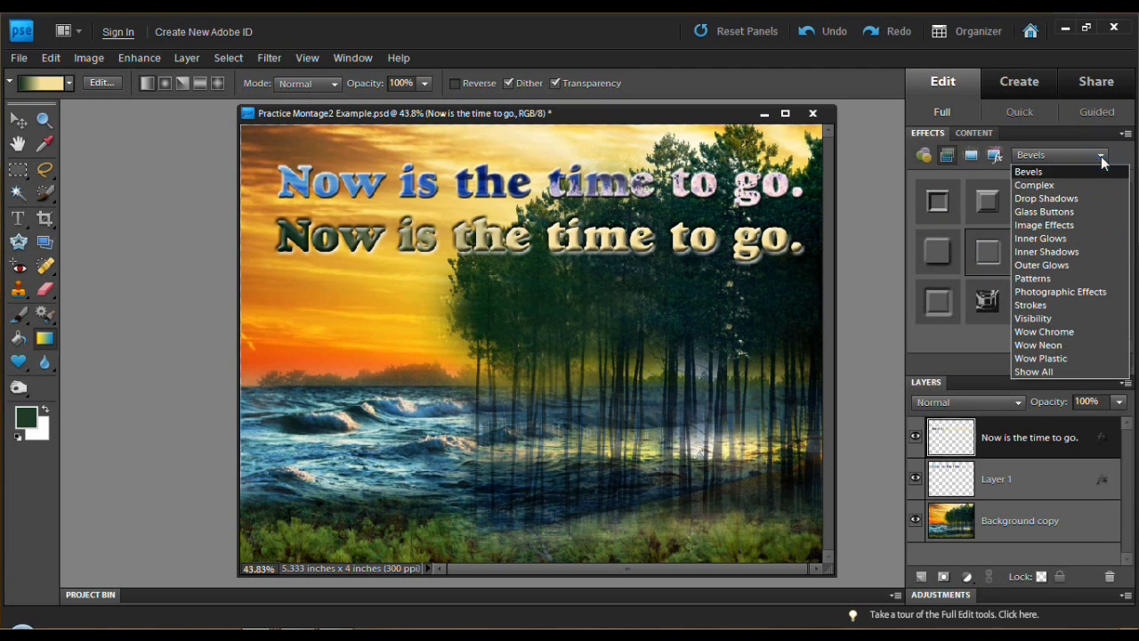
left_click(1061, 241)
left_click_drag(1090, 256, 1105, 442)
double_click(1104, 441)
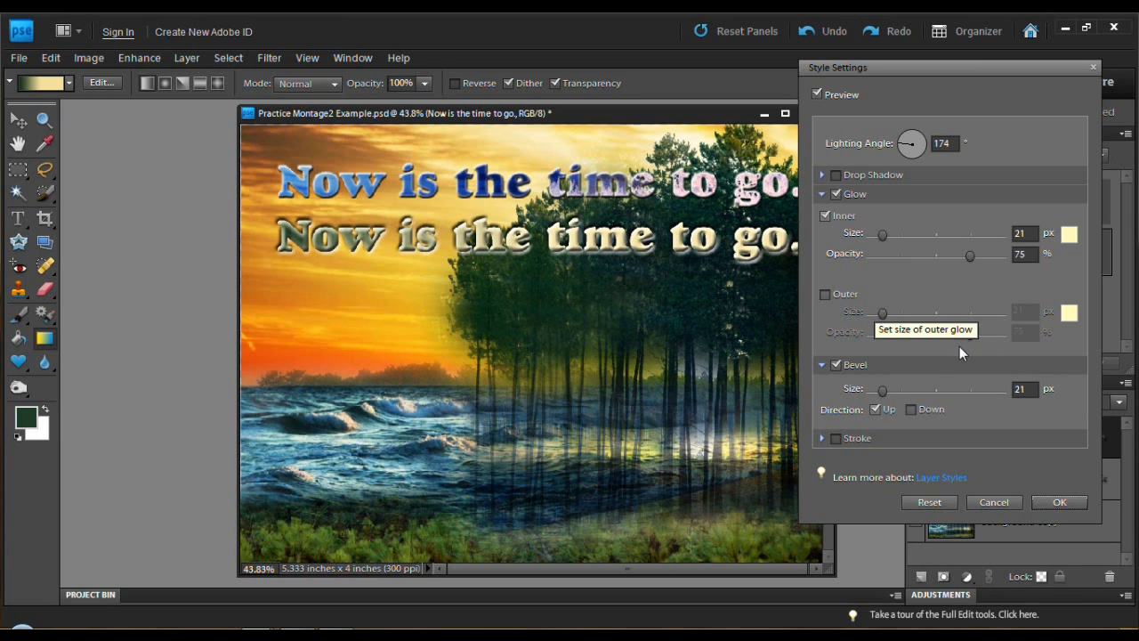
left_click_drag(883, 235, 880, 236)
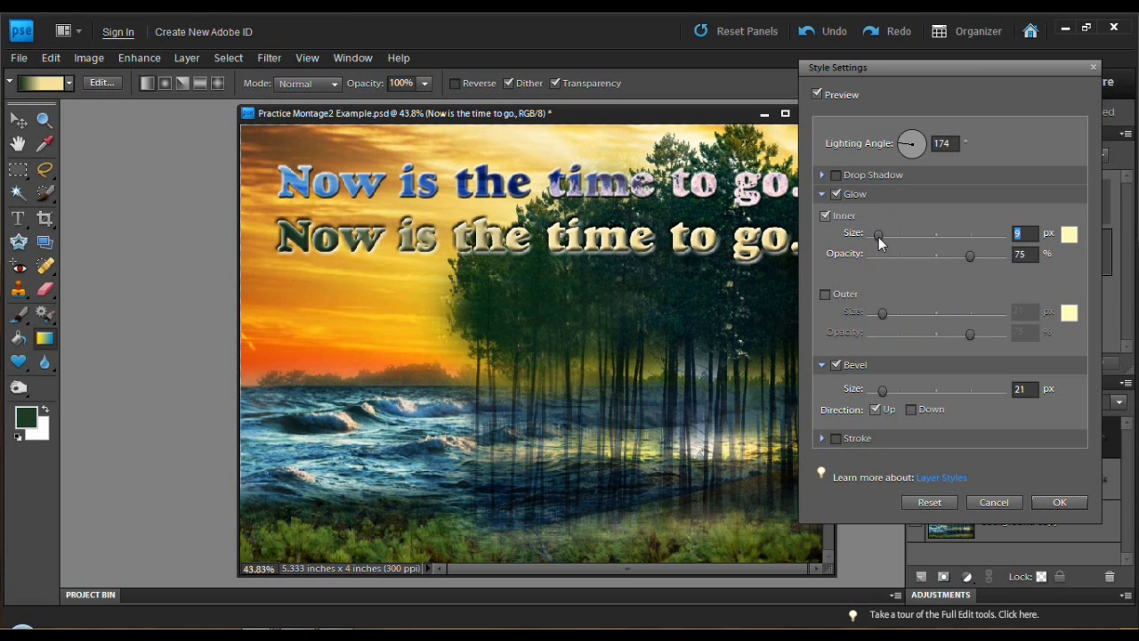
left_click(1063, 503)
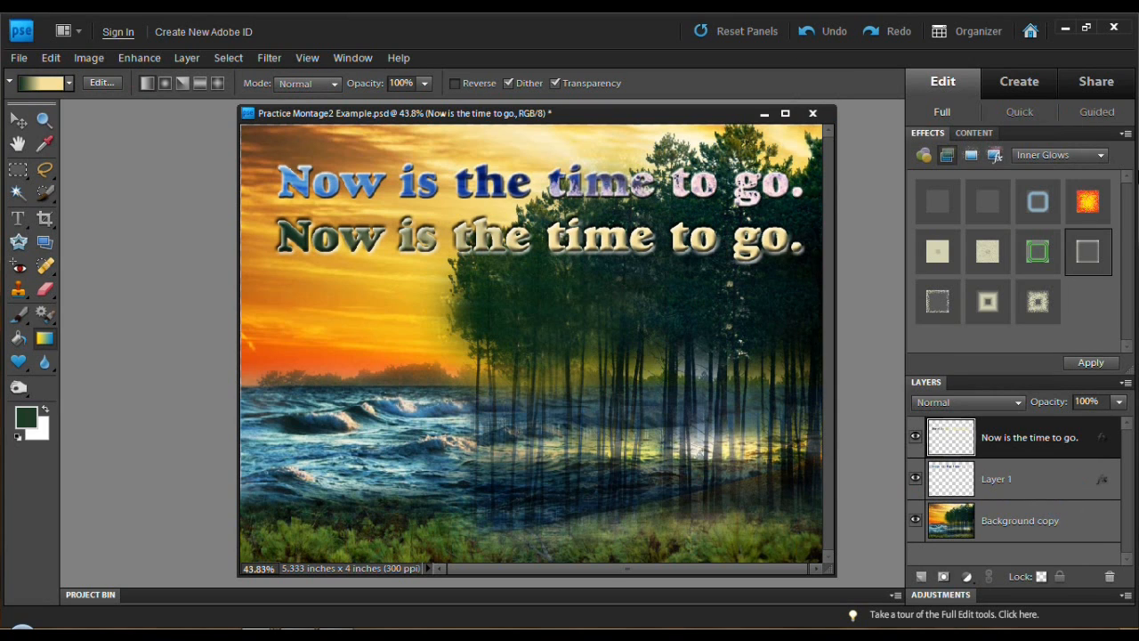
Step: Try the Purple and Magenta style and the darker purple one beside it from the Complex styles, and apply Purple Clouds to the text
left_click(1100, 155)
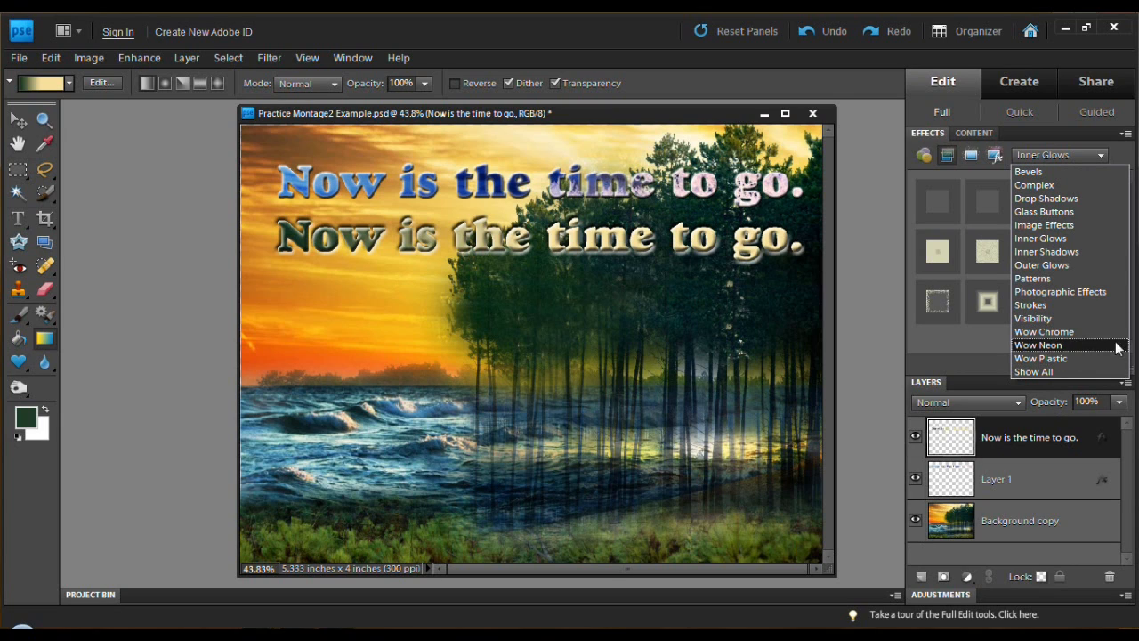
left_click(1037, 186)
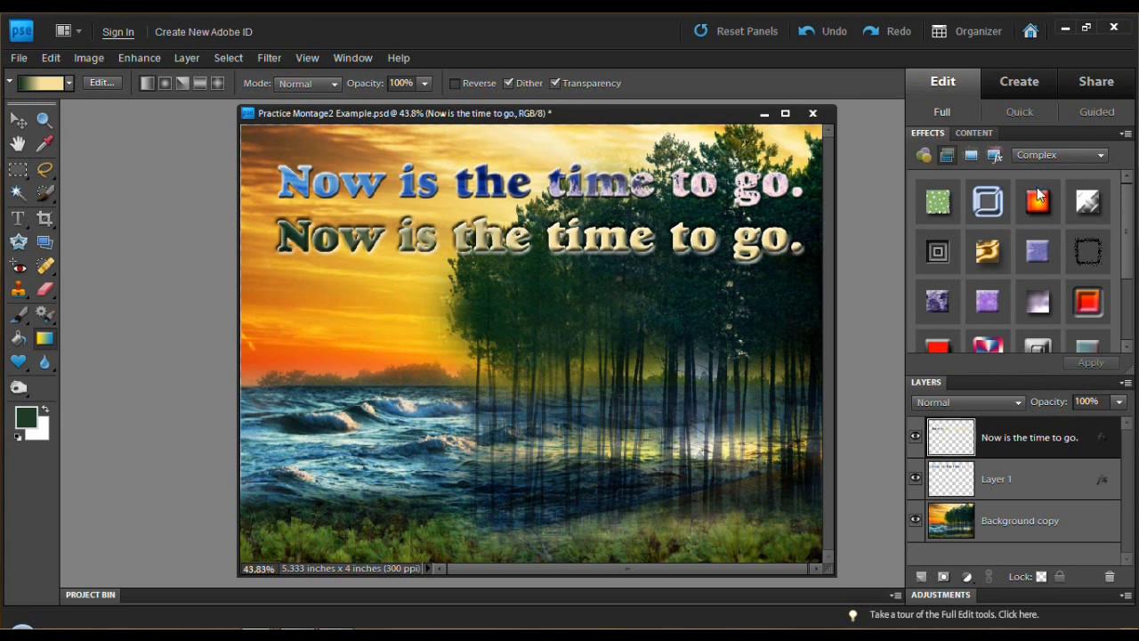
left_click_drag(1129, 233, 1130, 248)
double_click(989, 281)
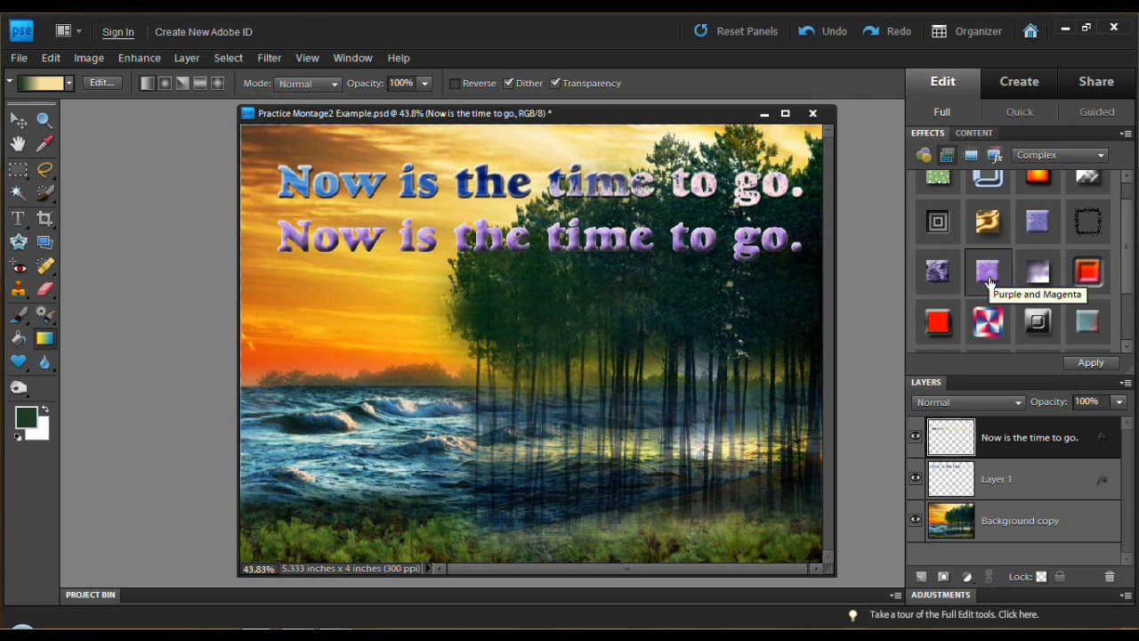
double_click(941, 268)
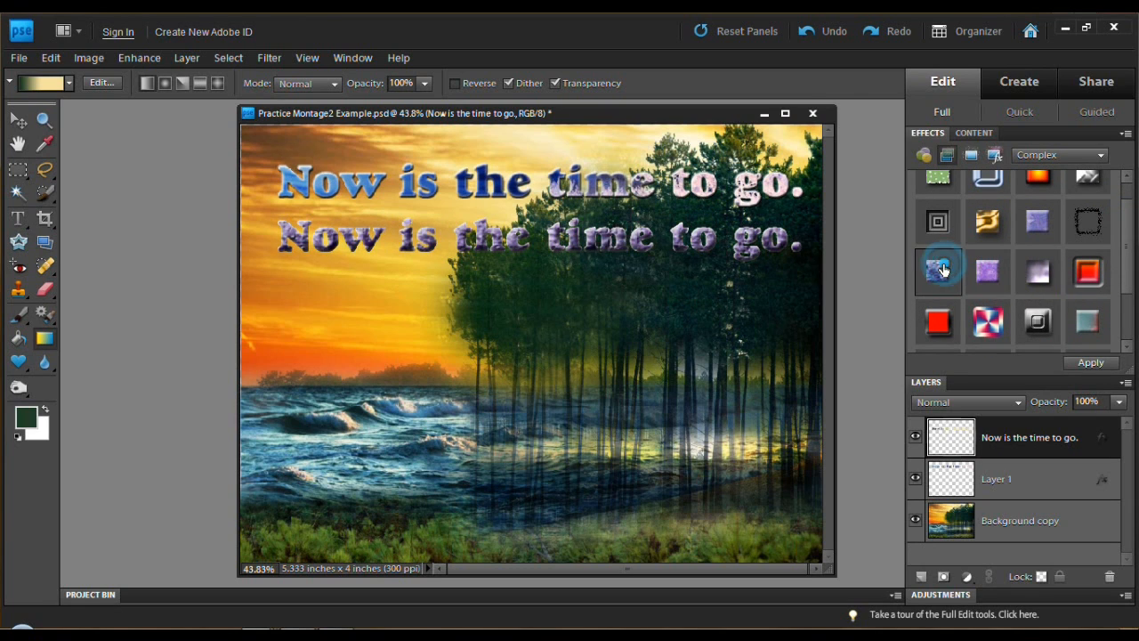
double_click(988, 271)
double_click(1041, 277)
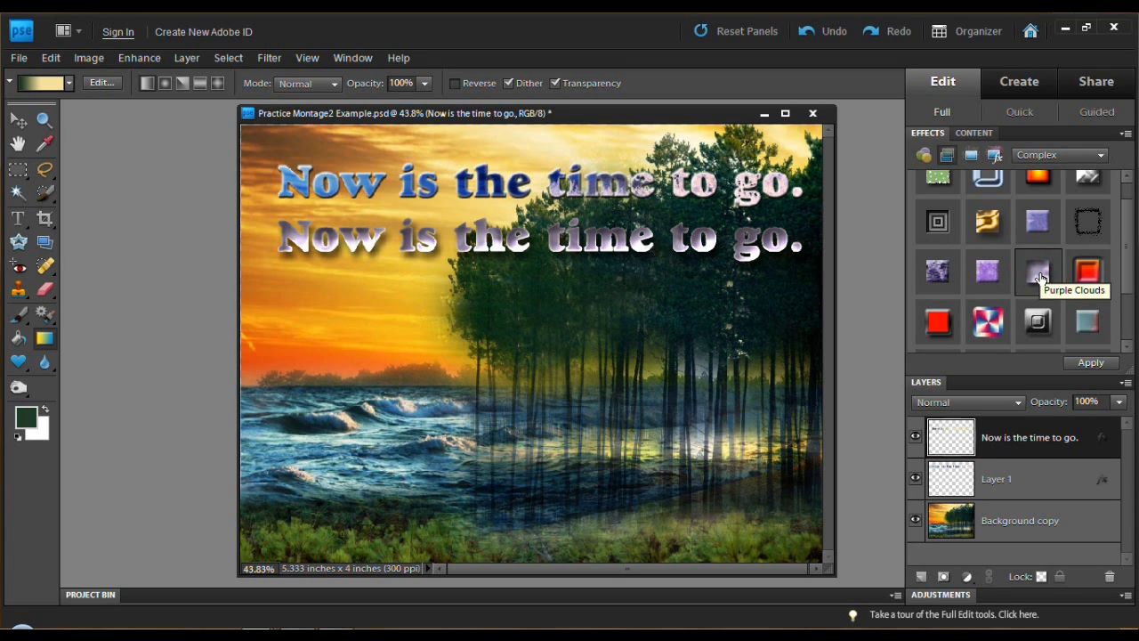
Step: Undo the Purple Clouds style and the Complex style applied before it on the second text line
left_click(1102, 155)
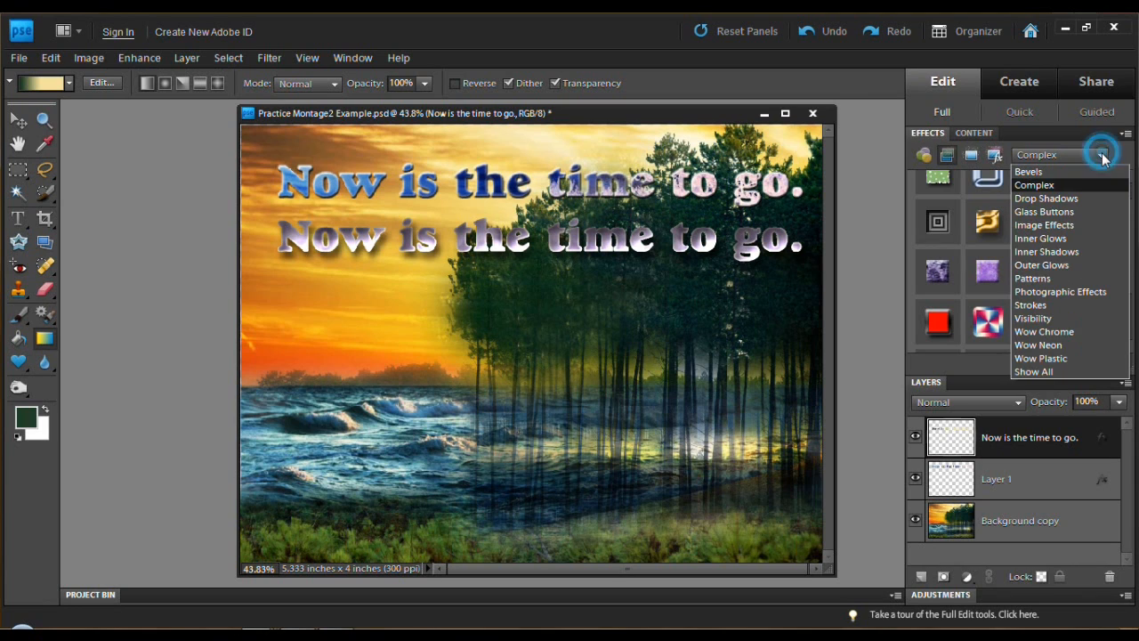
left_click(813, 31)
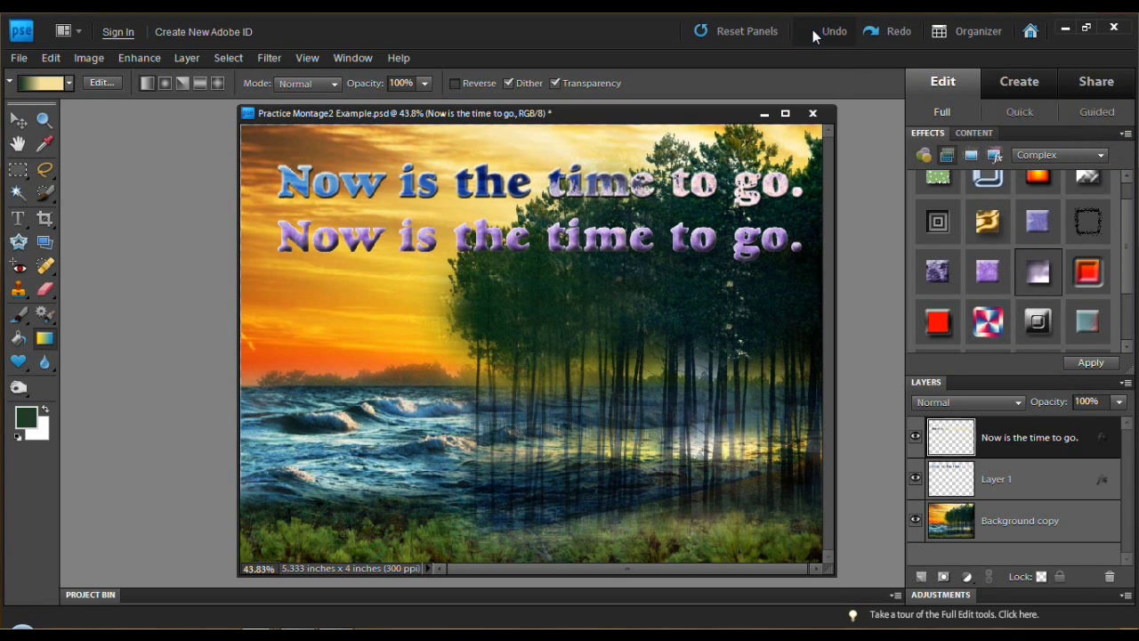
left_click(813, 31)
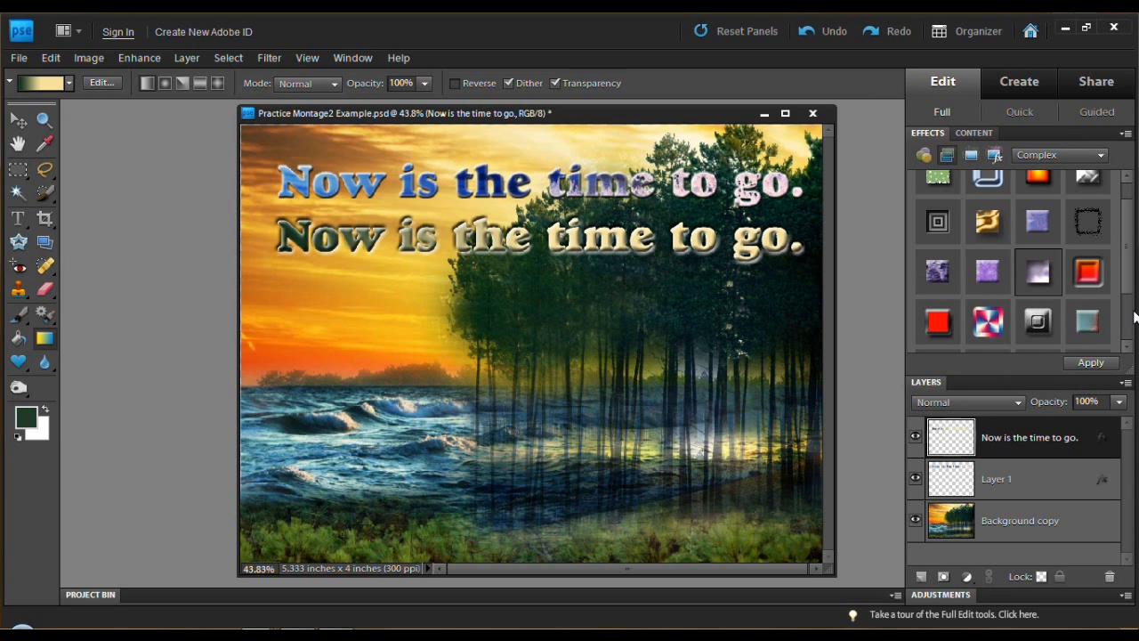
Step: Collapse the Effects and set the bevel size in the second text line's style settings to 16 px
left_click(929, 133)
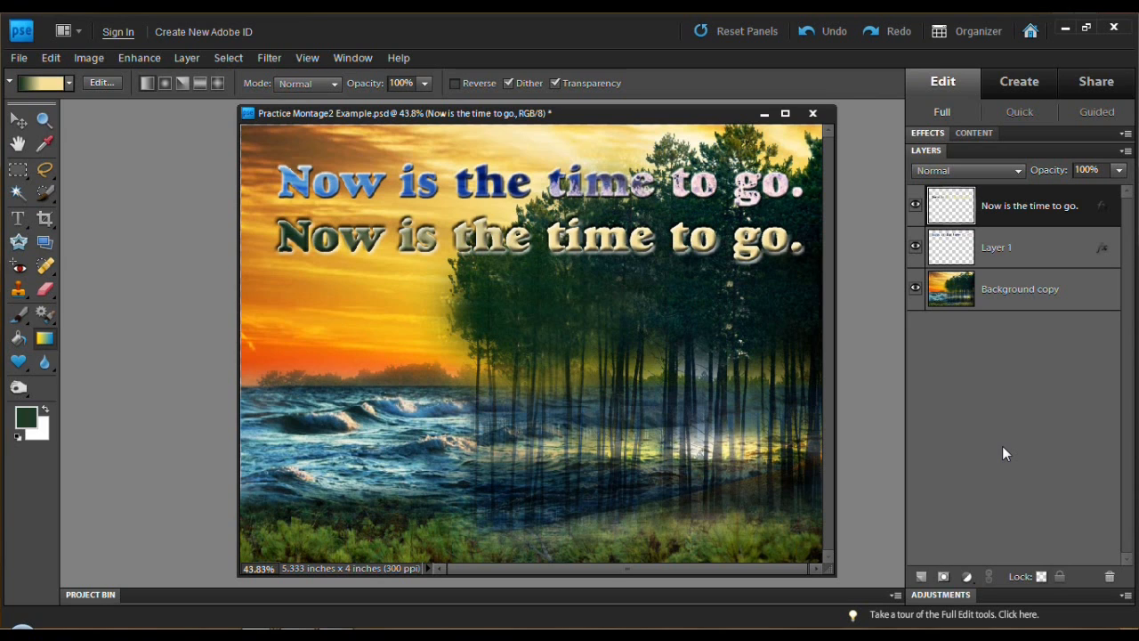
double_click(1102, 207)
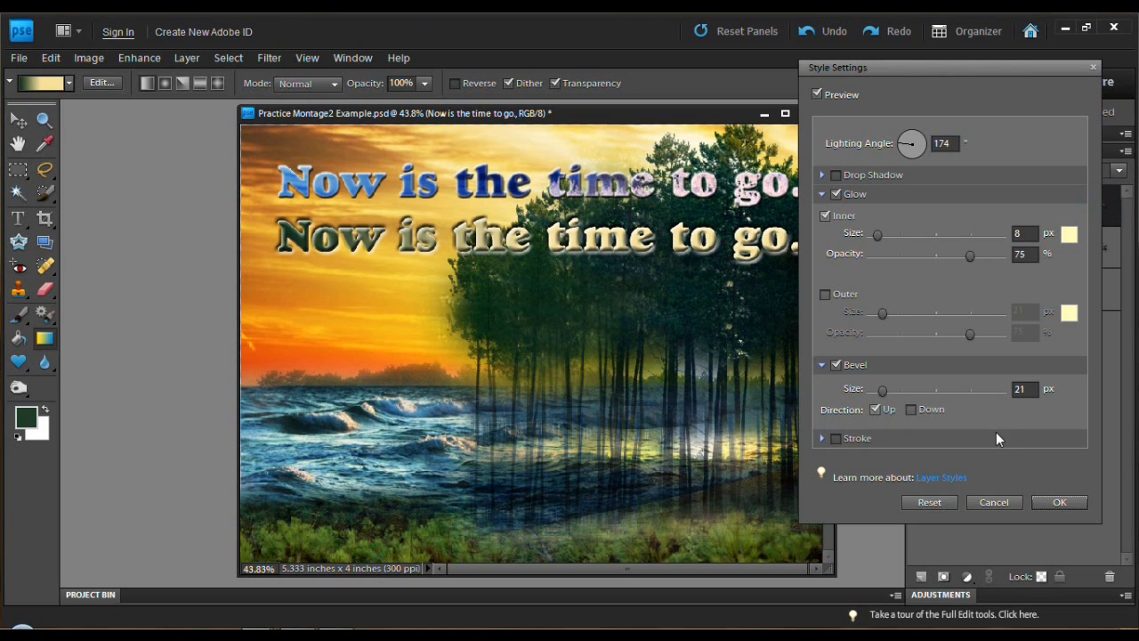
left_click_drag(883, 390, 882, 392)
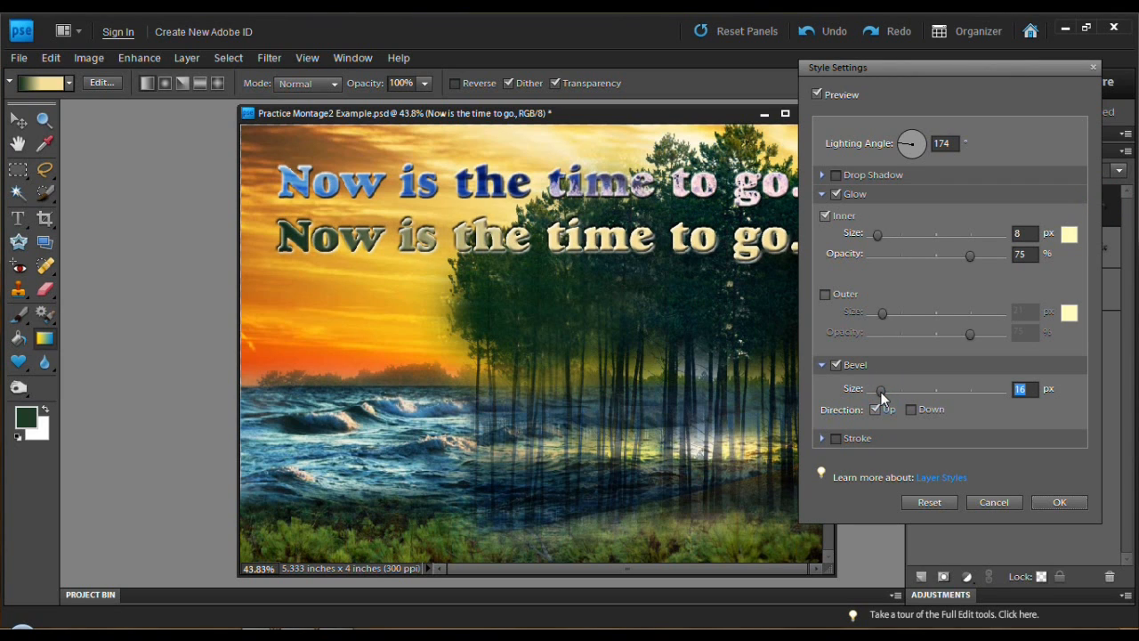
left_click(1058, 503)
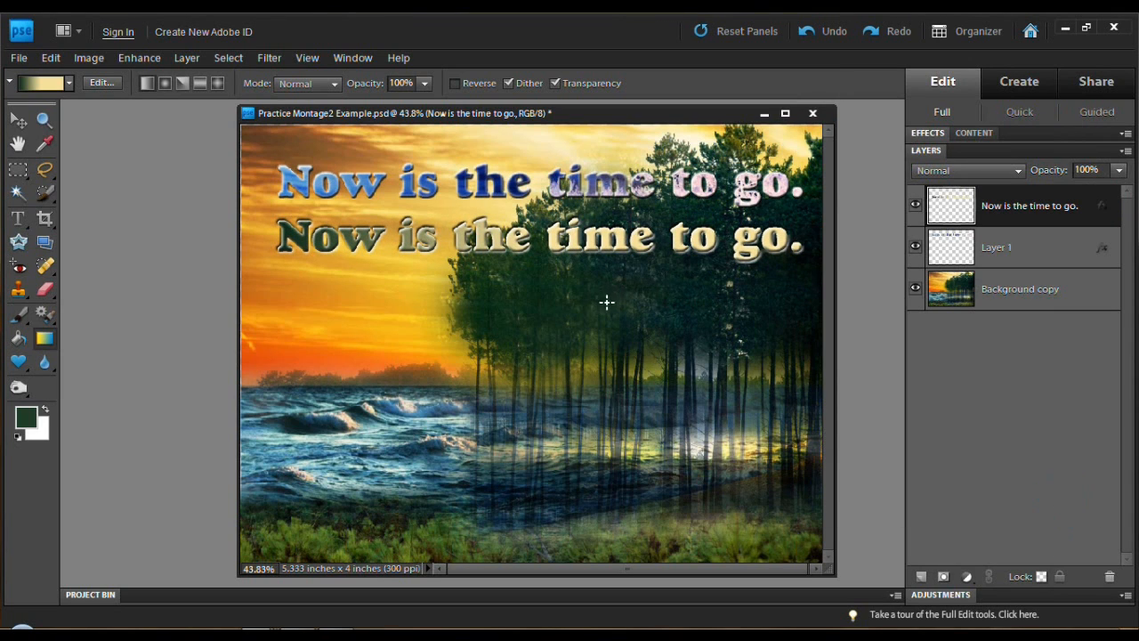
Step: Add a third text line reading "Now is the time to go." below the gradient line and commit it
left_click(18, 219)
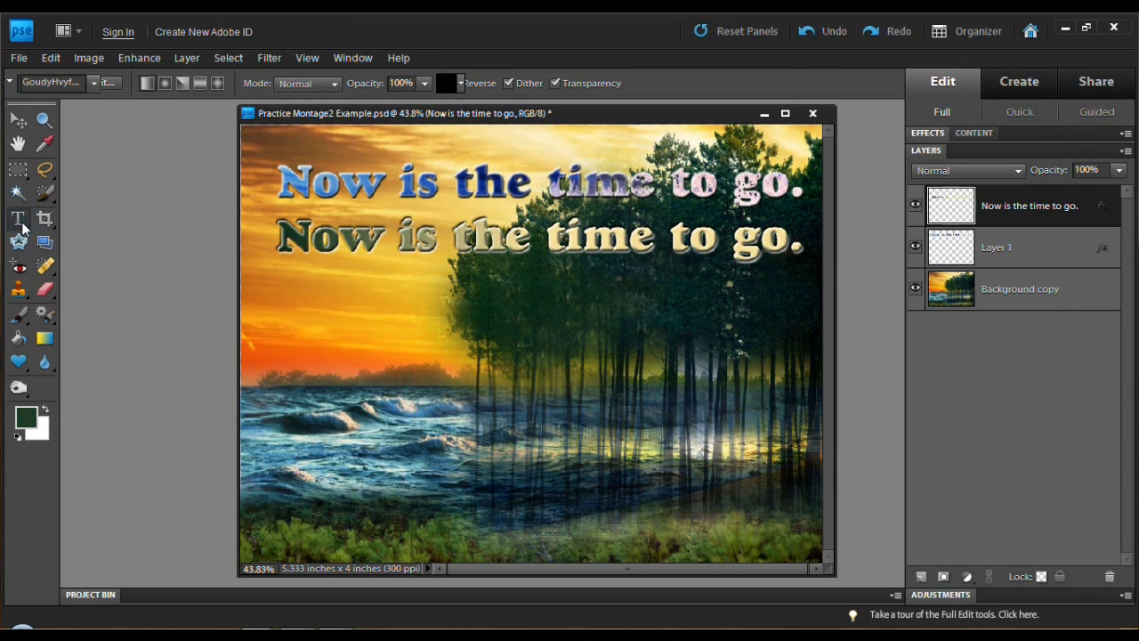
left_click(543, 316)
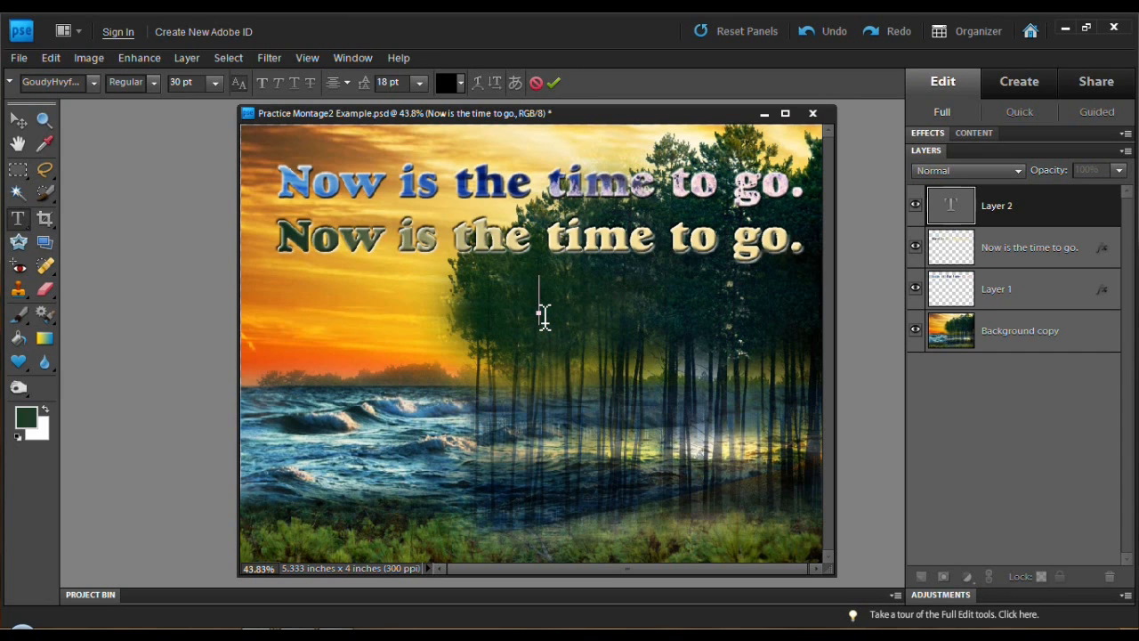
type("Now is ")
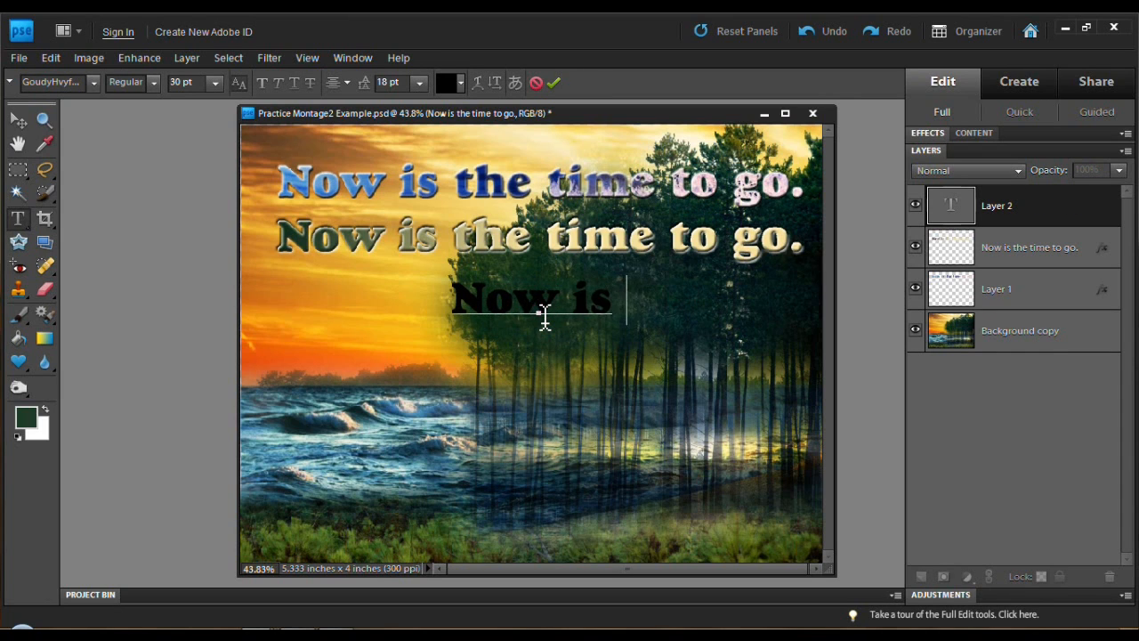
type("the time to go.")
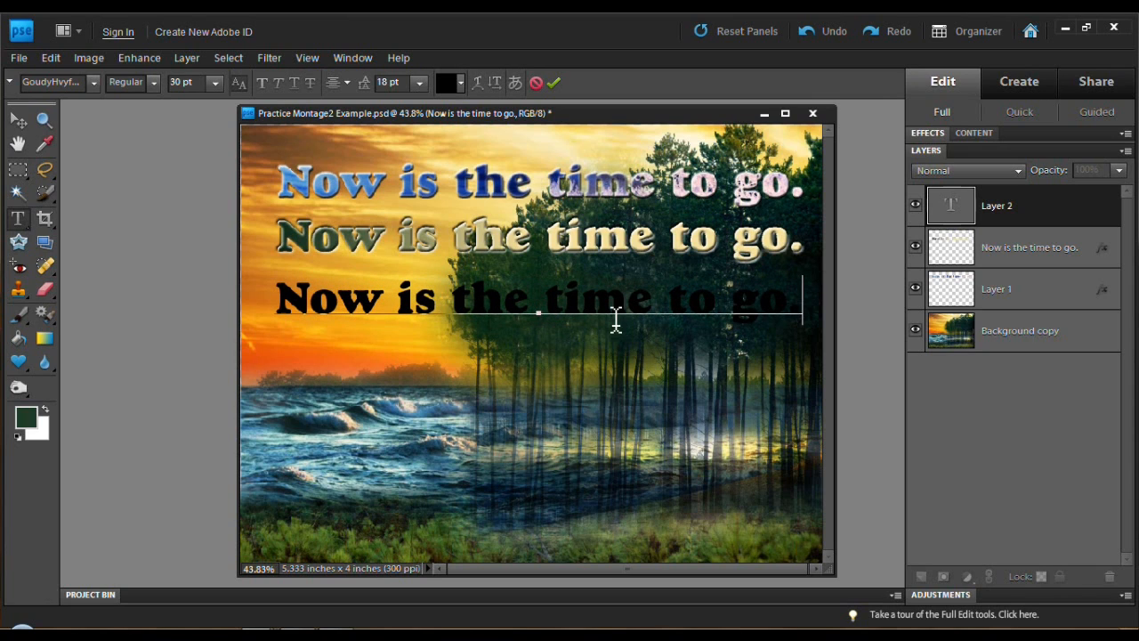
left_click(554, 83)
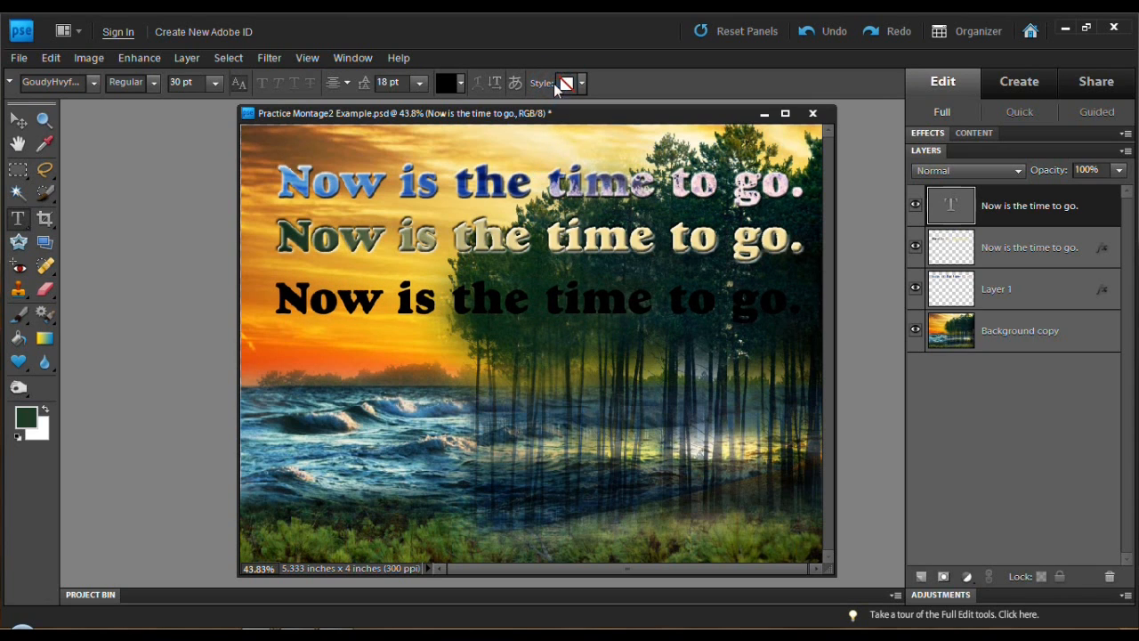
Step: Duplicate the new black text layer within the same document as "Now is the time to go. copy"
right_click(1018, 201)
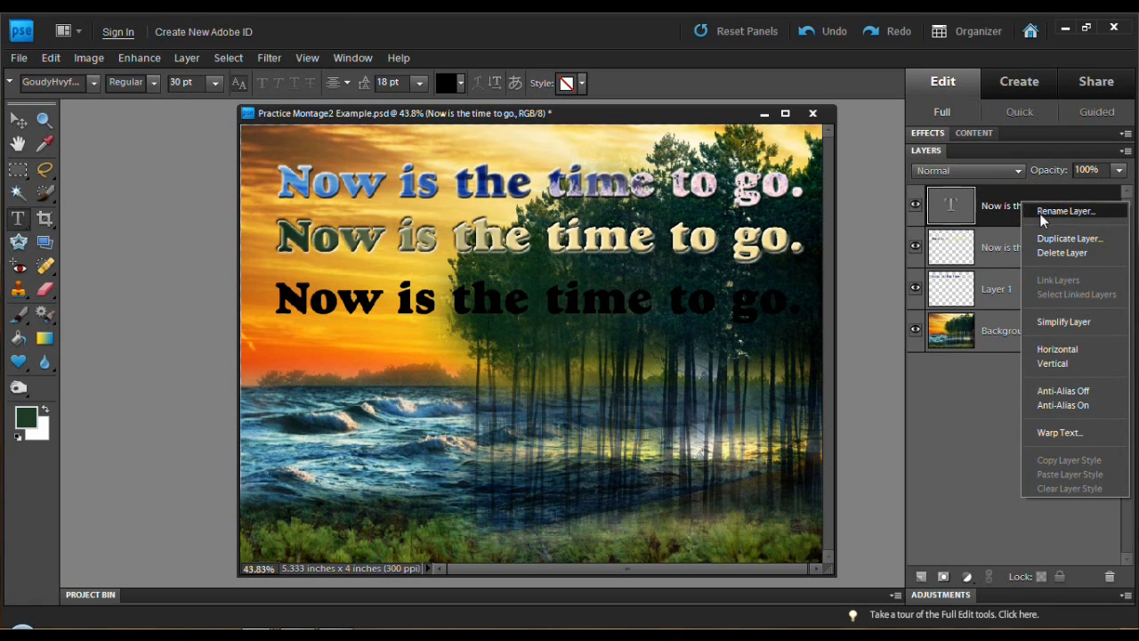
left_click(1050, 238)
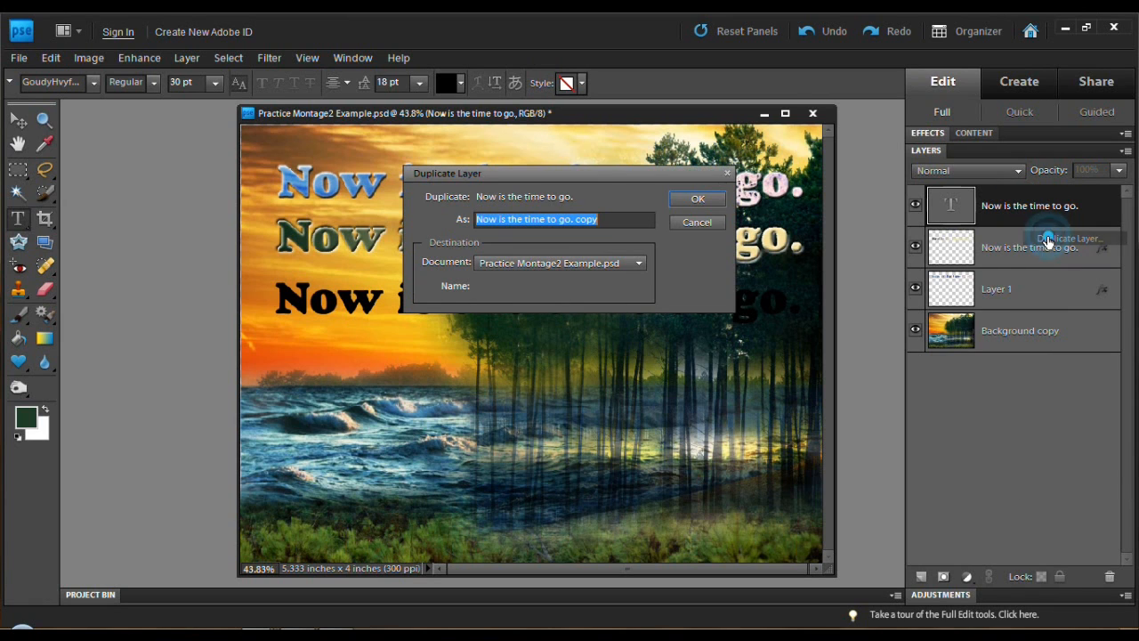
left_click(694, 200)
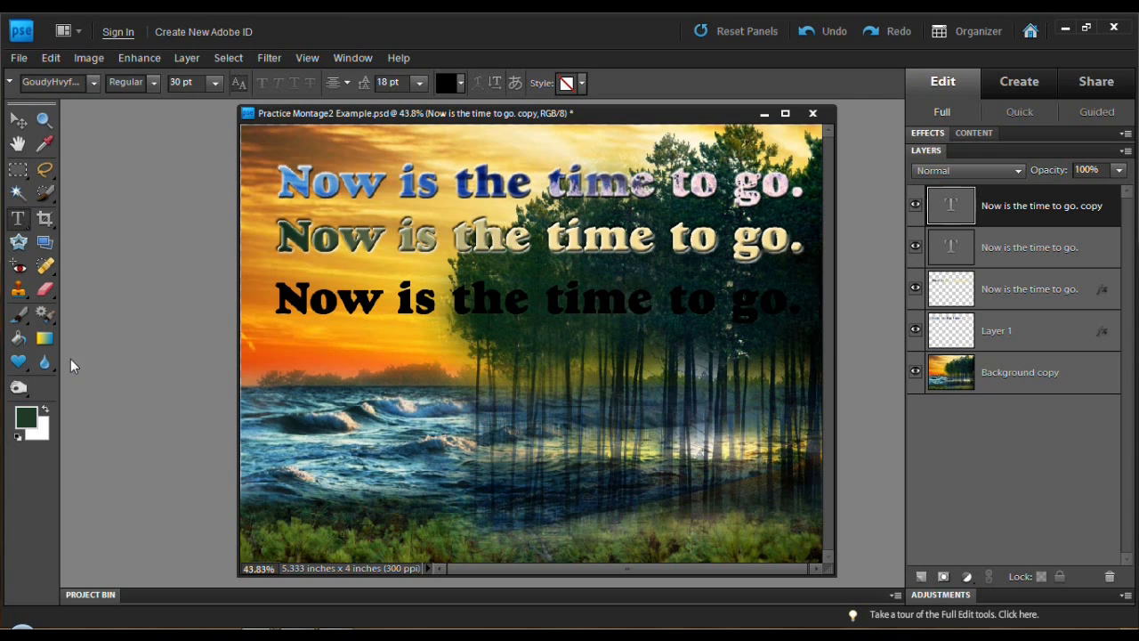
Step: Hide the copied text layer and select all the black letters on the original layer with the Magic Wand
left_click(18, 194)
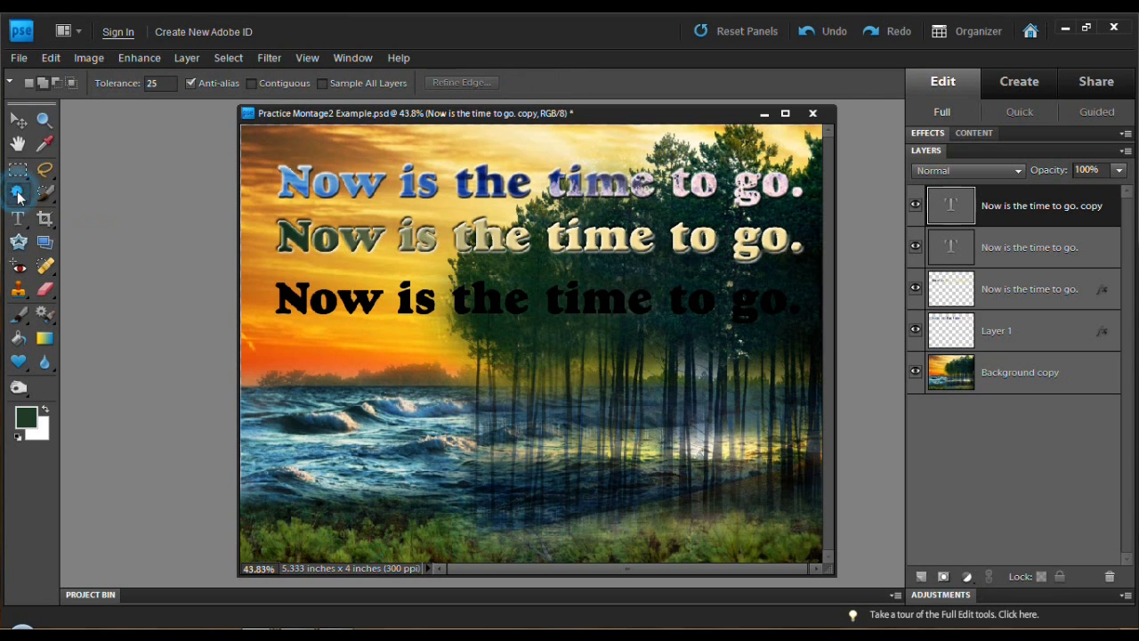
left_click(916, 207)
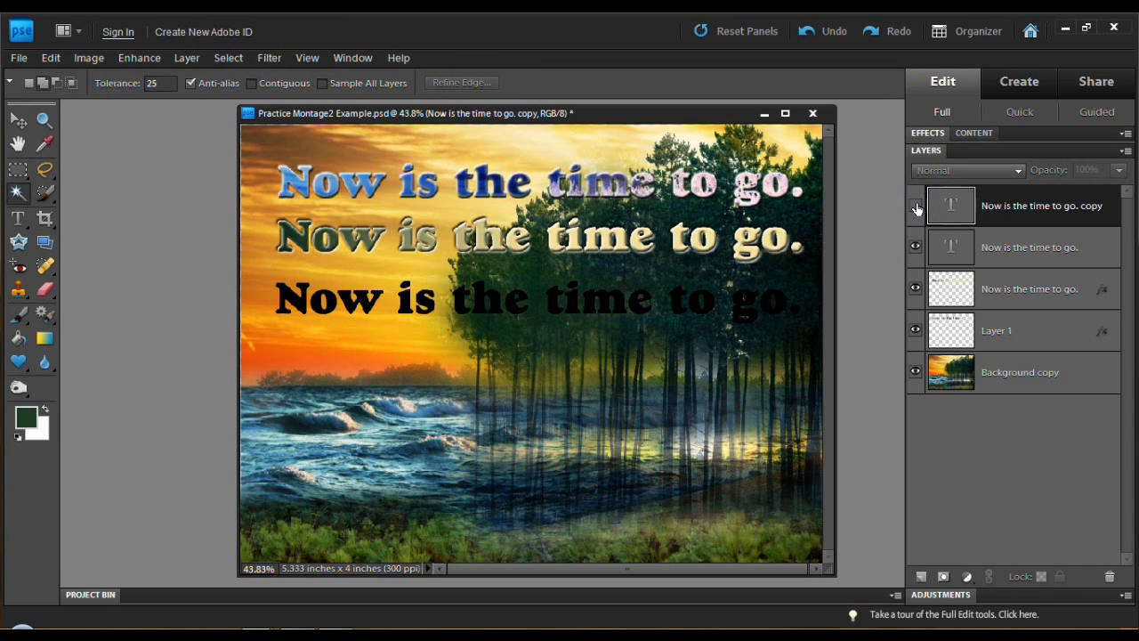
left_click(1023, 255)
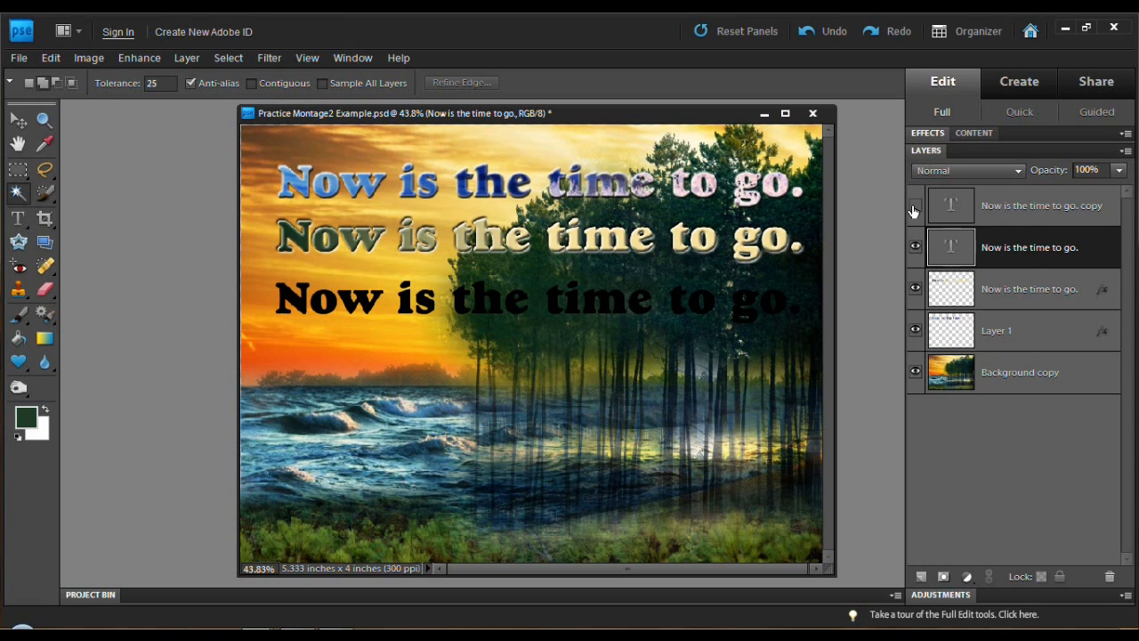
left_click(303, 306)
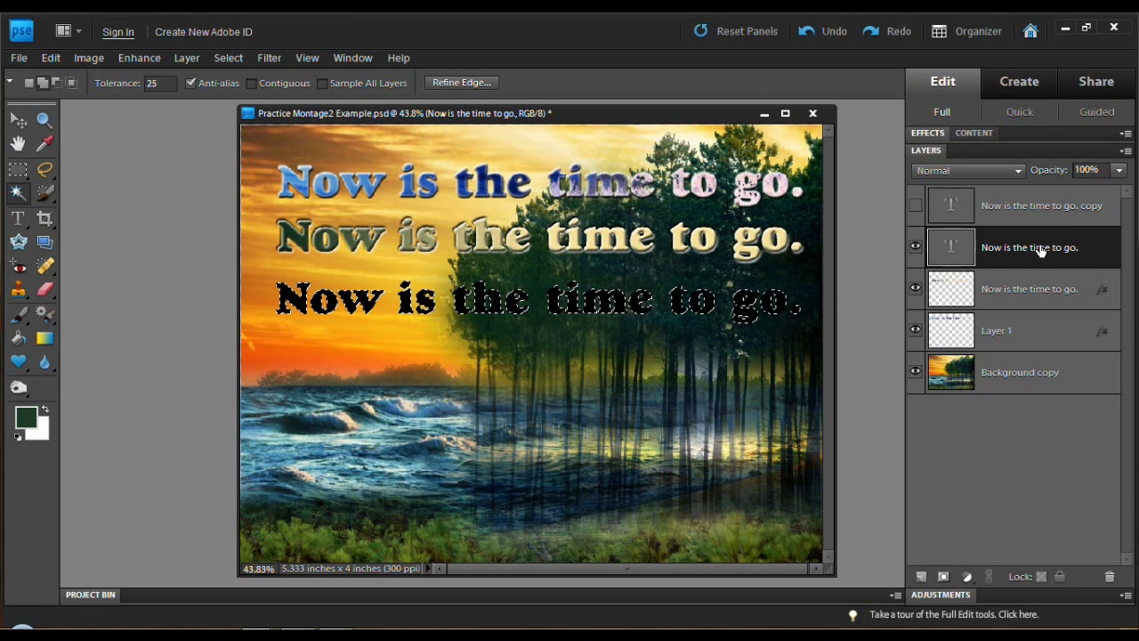
Step: Simplify the original text layer and fill its selected letters with green sampled from the photo's trees (R 48, G 82, B 39) using the Paint Bucket
left_click(18, 337)
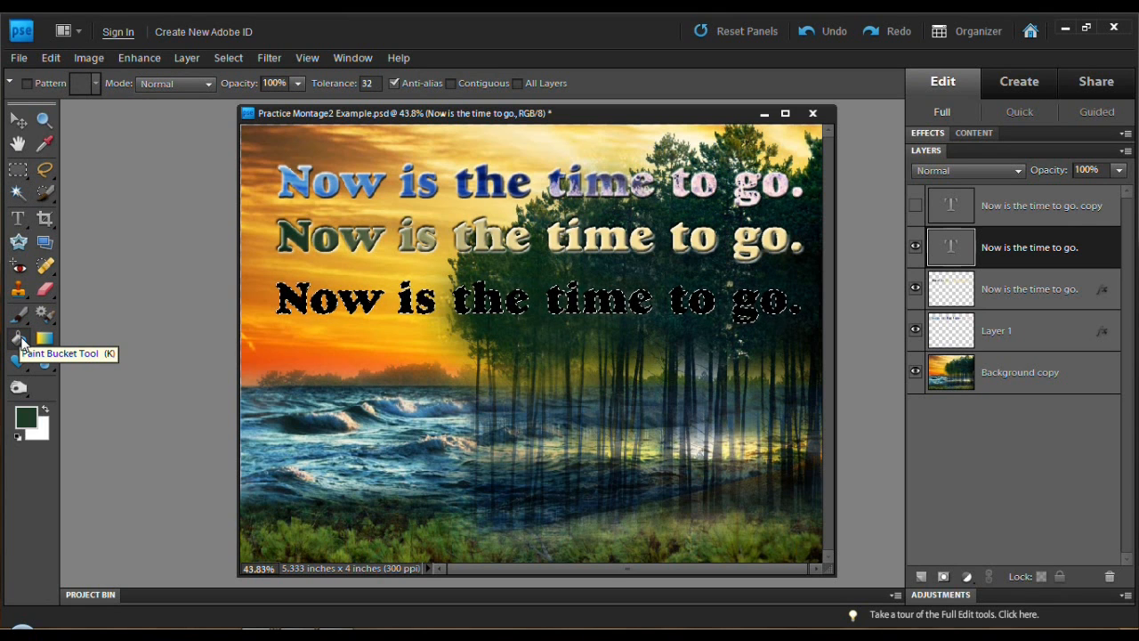
left_click(25, 418)
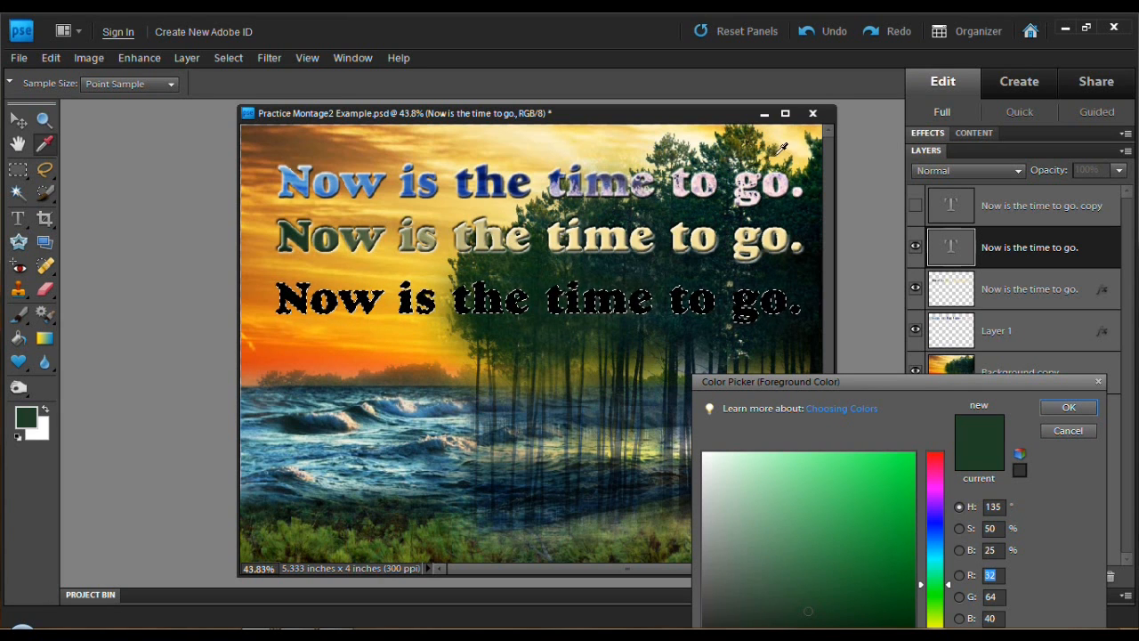
left_click(812, 137)
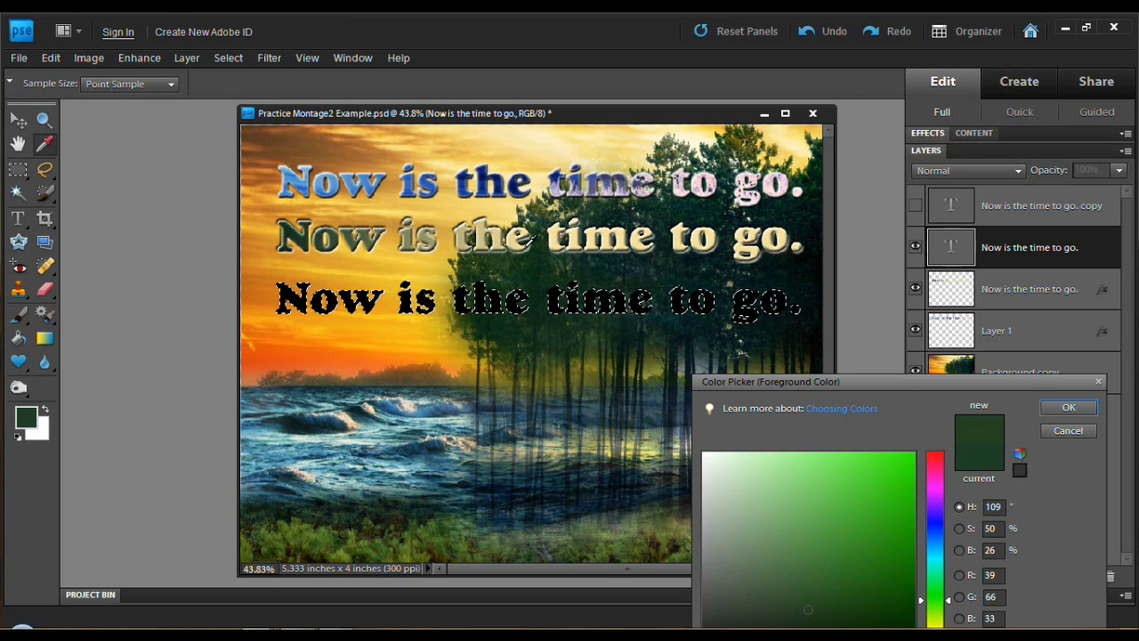
left_click(506, 265)
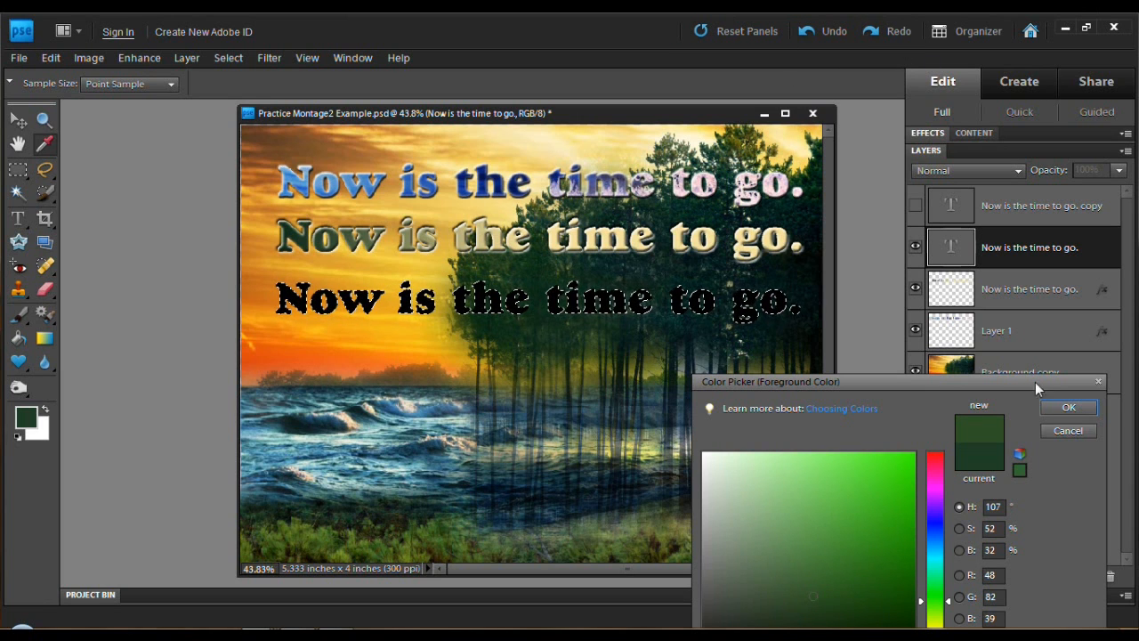
left_click(1084, 407)
key("k")
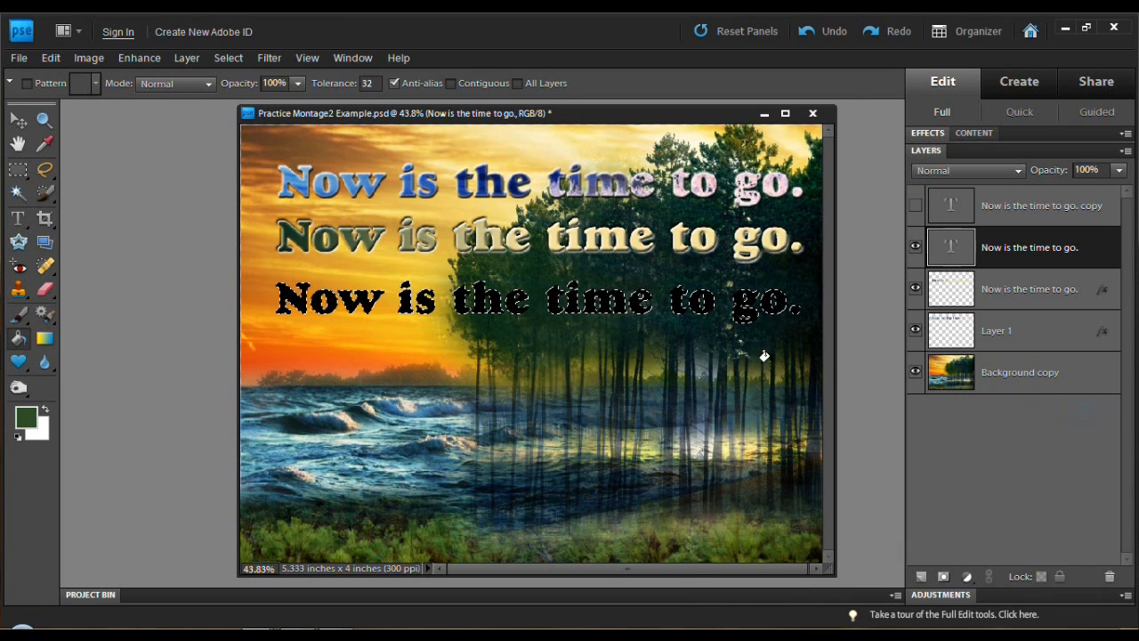
left_click(292, 299)
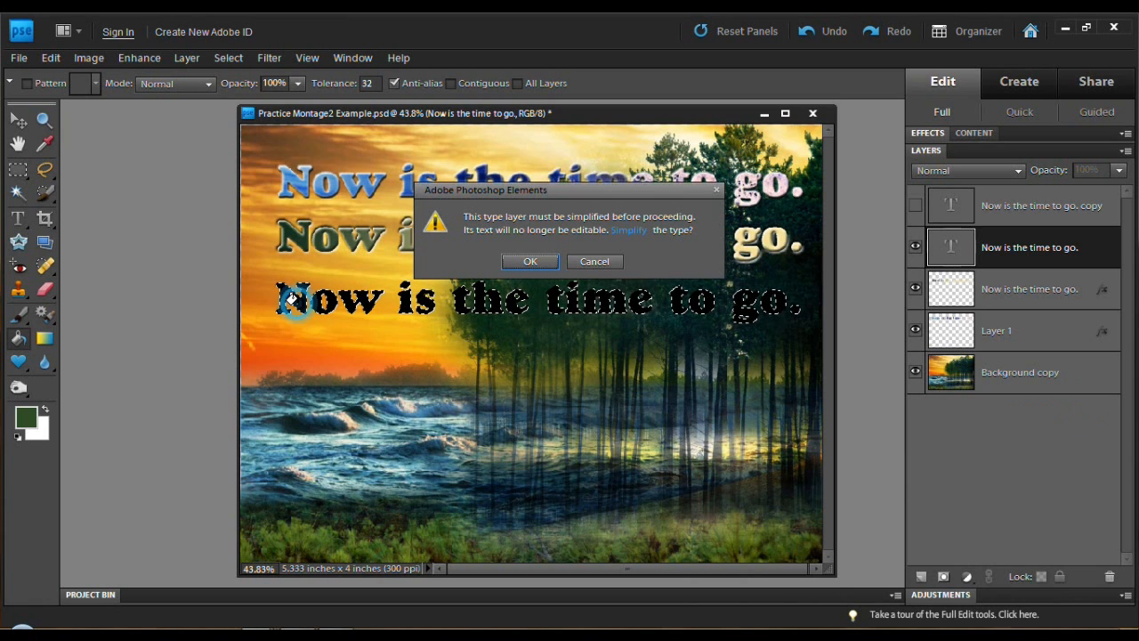
left_click(534, 262)
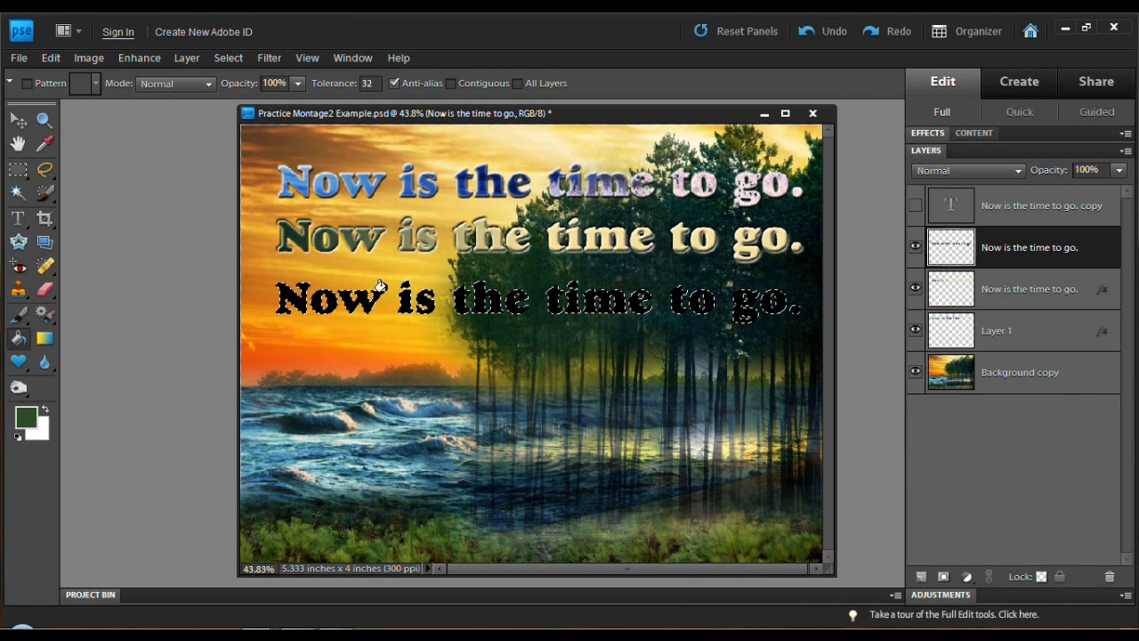
left_click(298, 305)
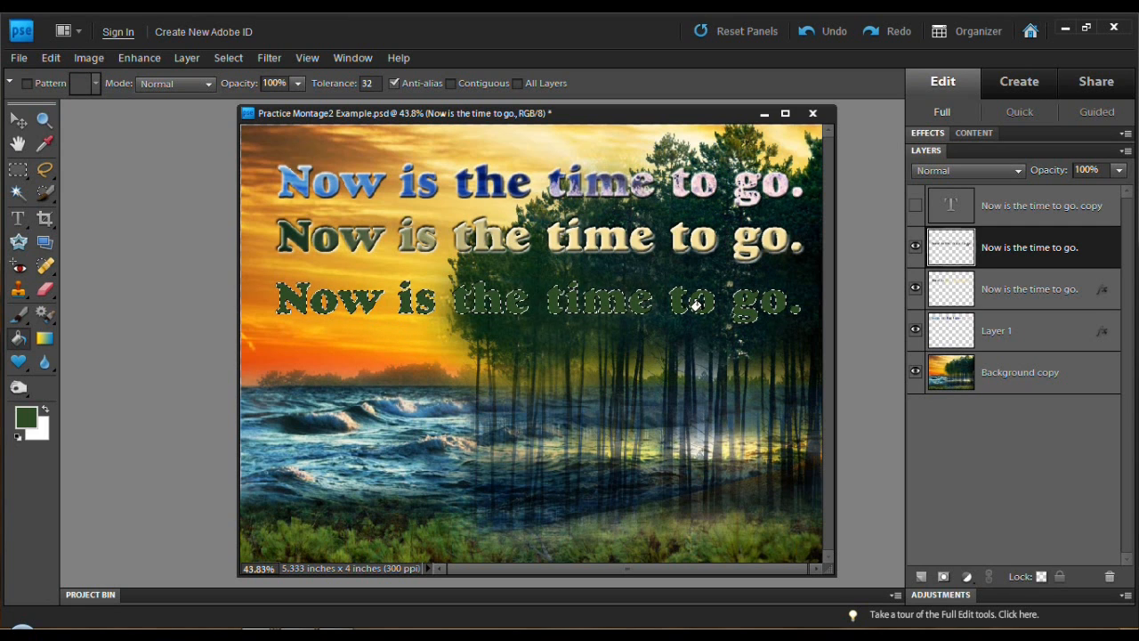
Step: Refill the selected letters with a darker green sampled from the trees below the text (R 26, G 50, B 36)
left_click(25, 418)
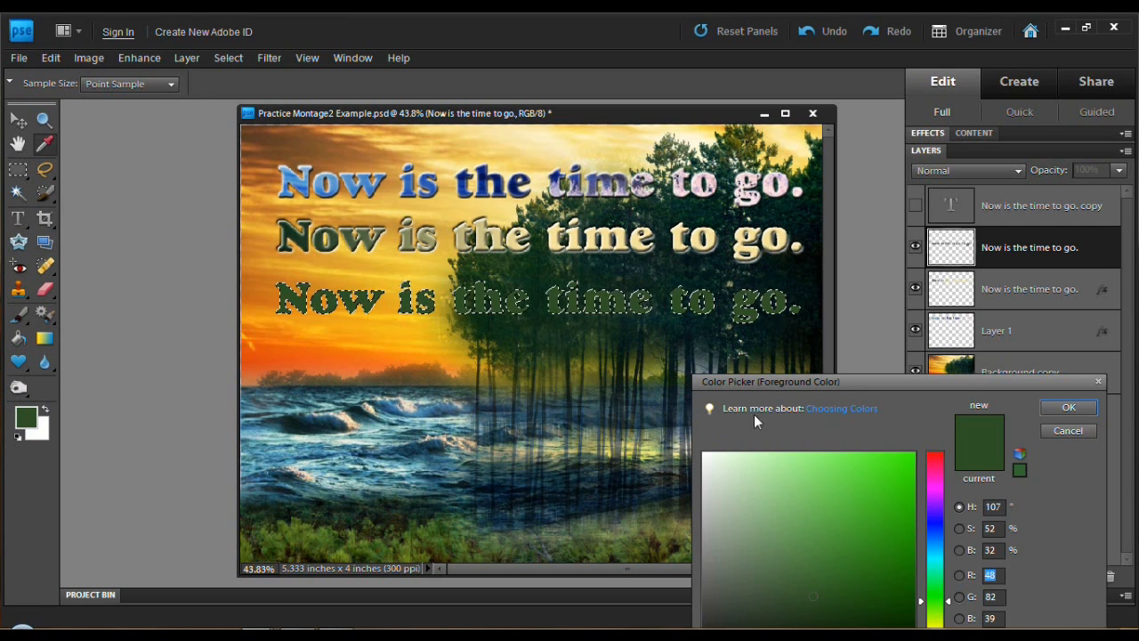
left_click(564, 340)
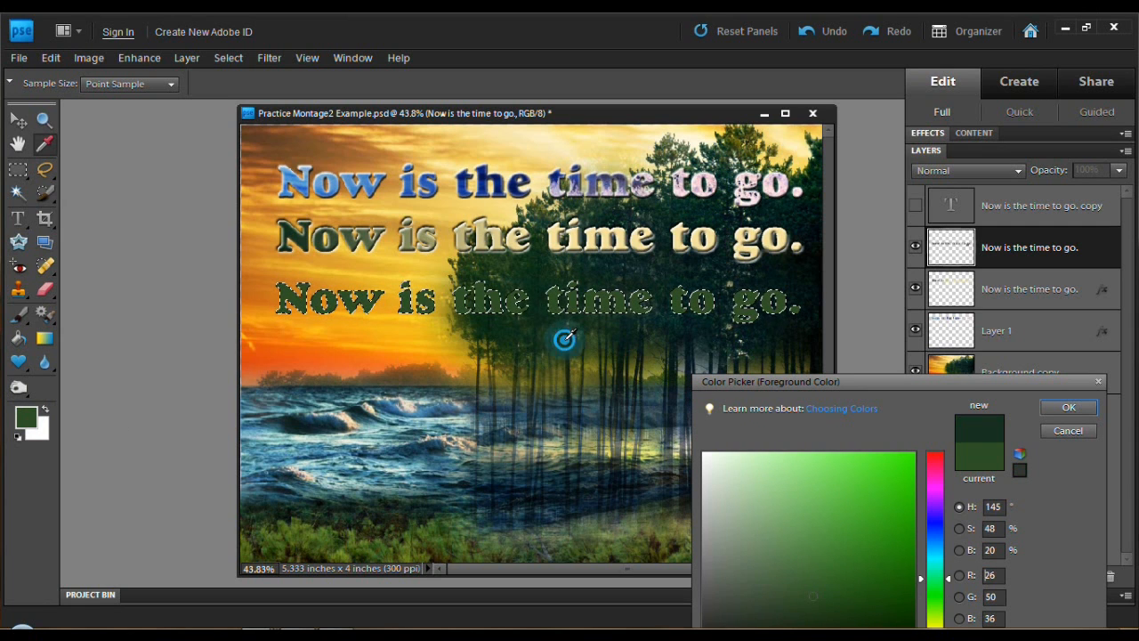
left_click(1069, 407)
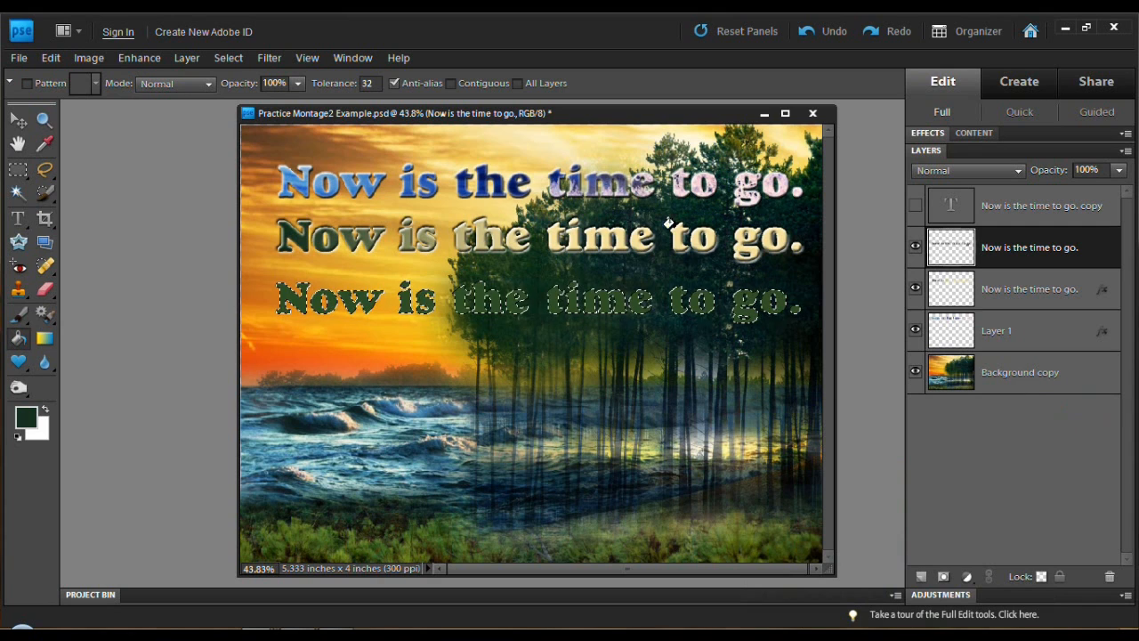
left_click(287, 300)
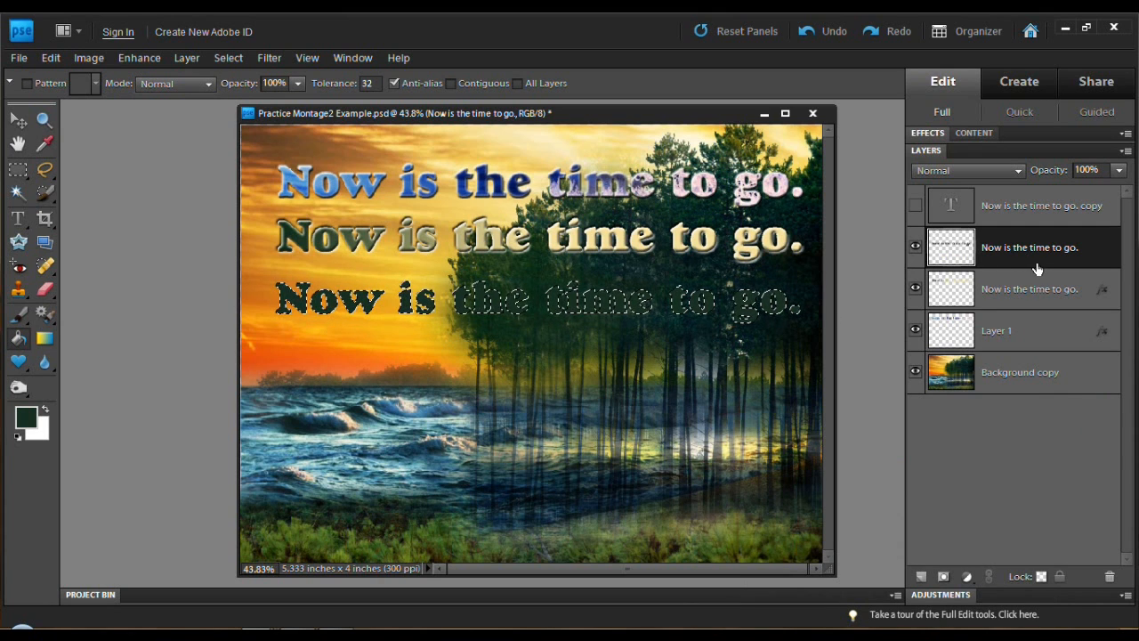
Step: Show the copied text layer again, toggle its visibility to compare, and make it the active layer
left_click(915, 207)
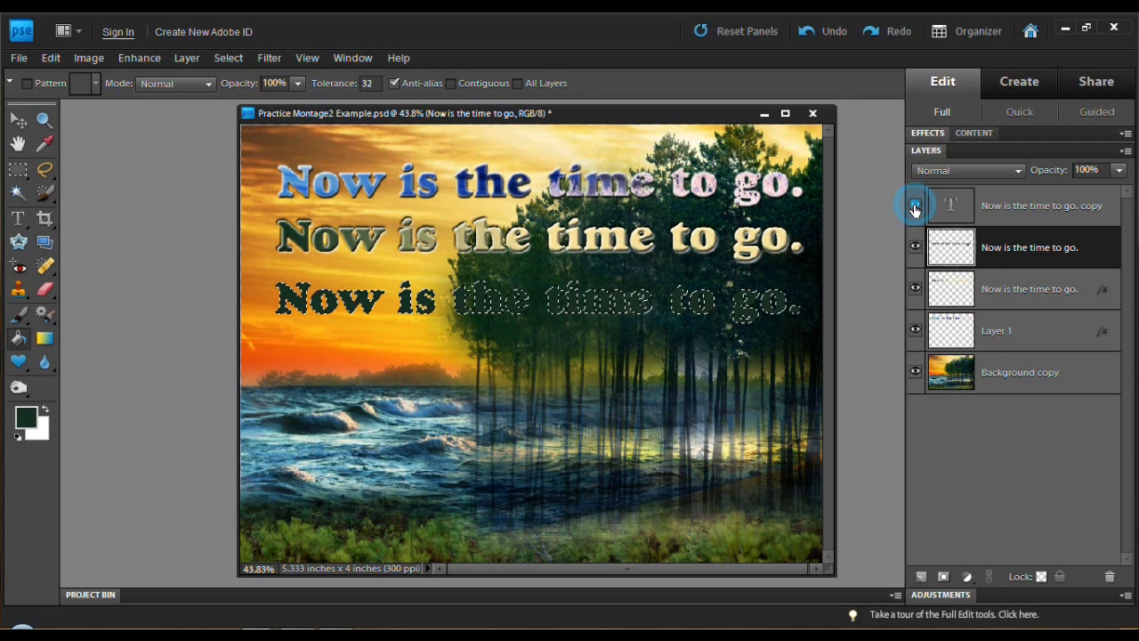
left_click(1039, 210)
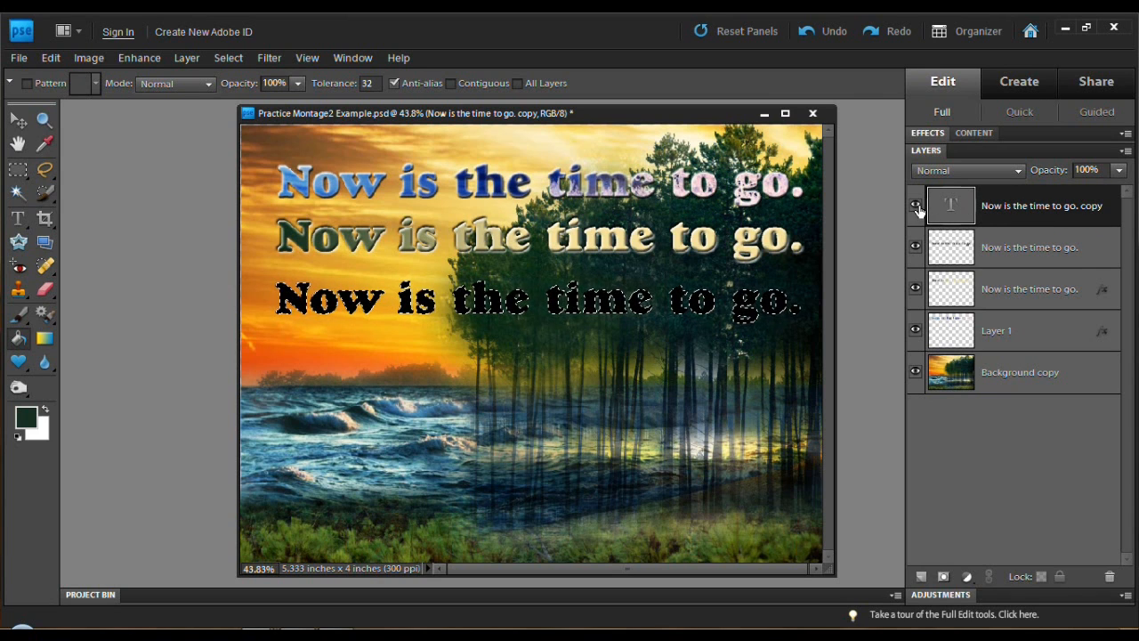
left_click(916, 206)
left_click(916, 205)
left_click(1014, 207)
Step: Simplify the copied text layer, fill its selected letters with golden tan sampled from the sky (R 203, G 157, B 73), and deselect
left_click(25, 417)
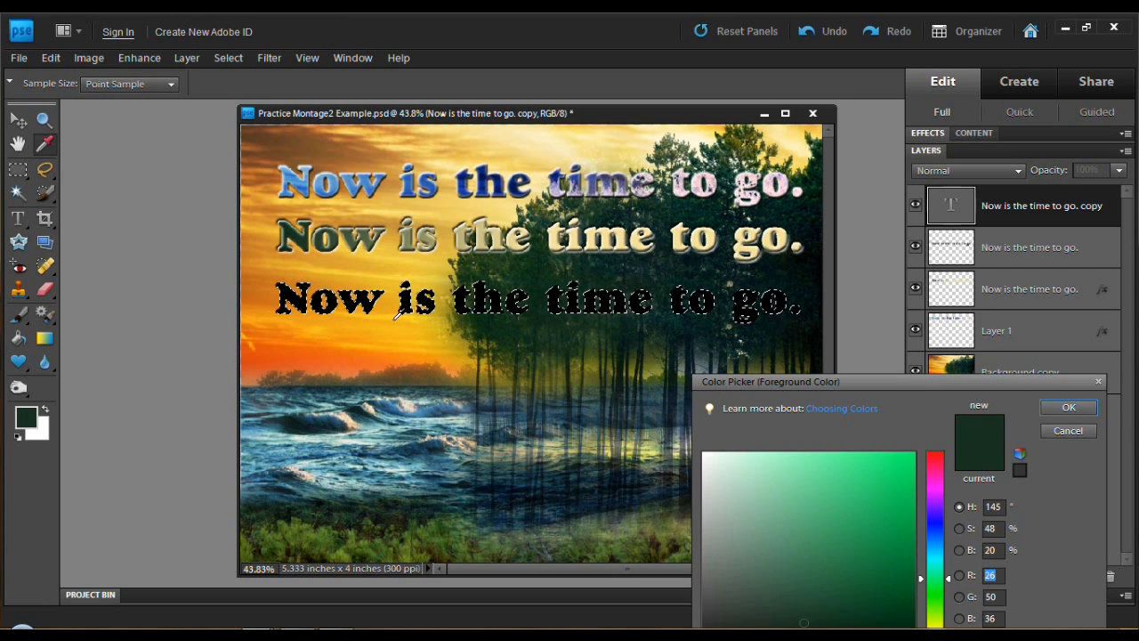
left_click(415, 329)
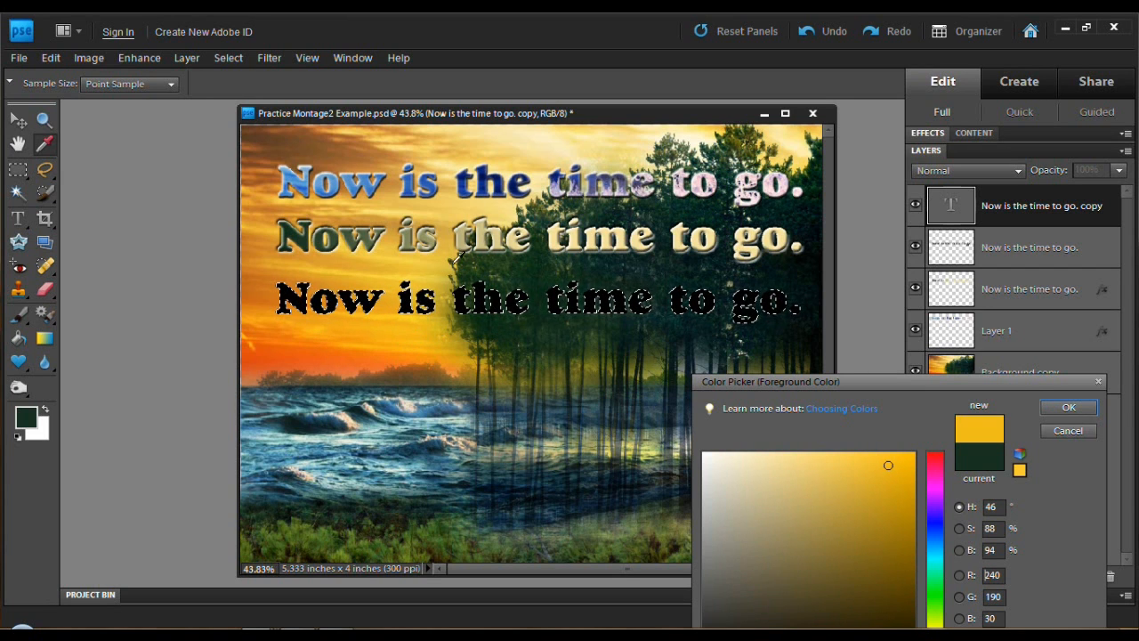
left_click(390, 218)
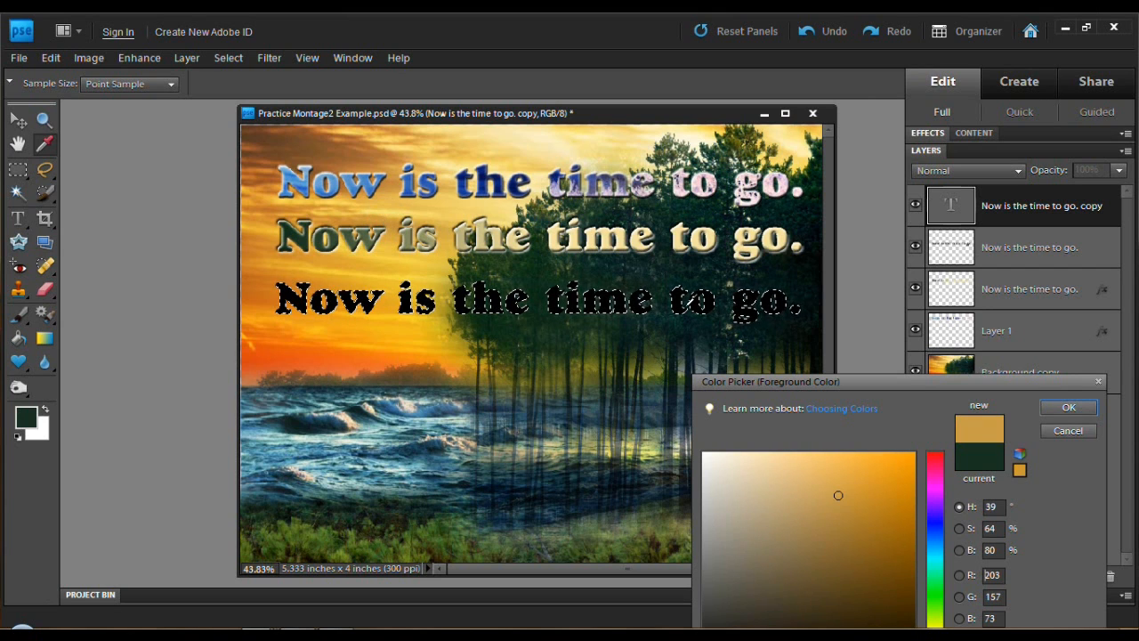
left_click(1056, 409)
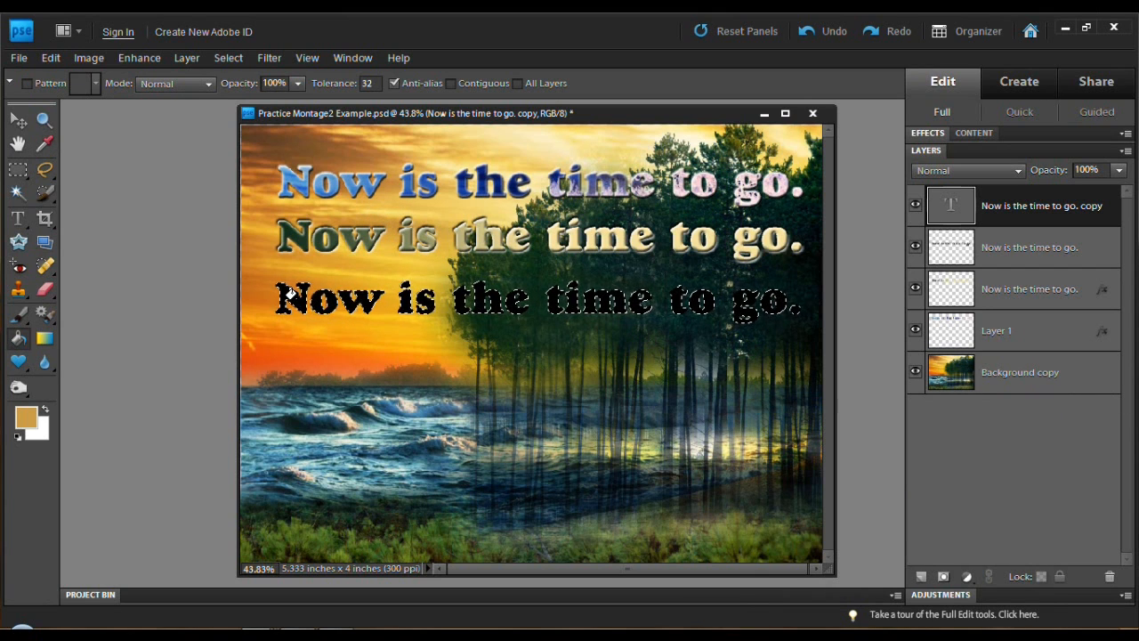
left_click(294, 296)
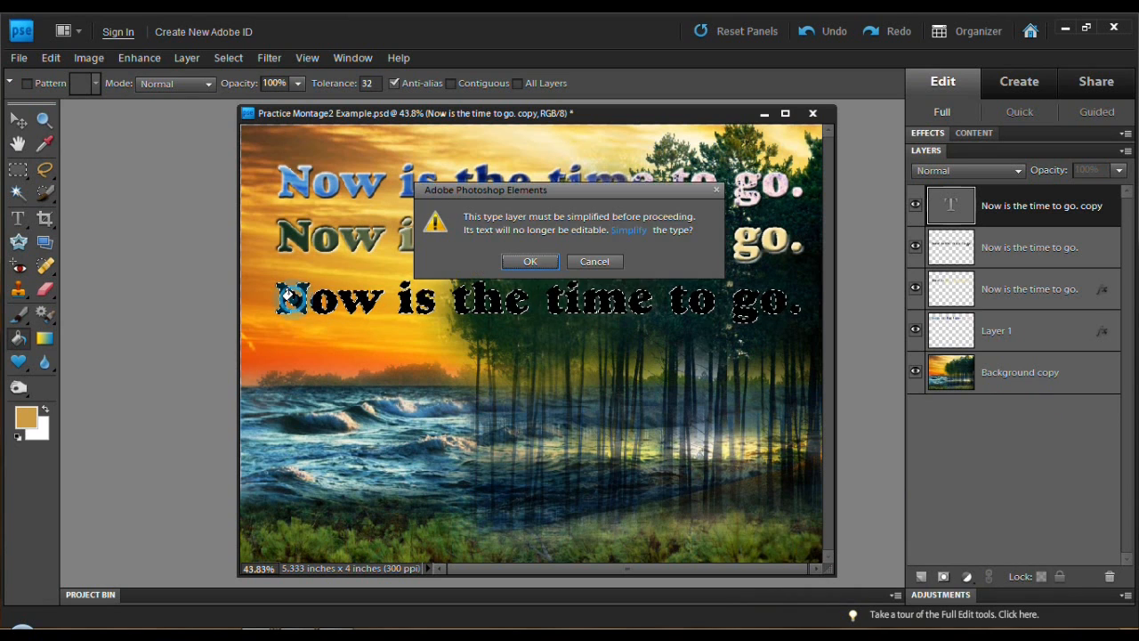
left_click(536, 262)
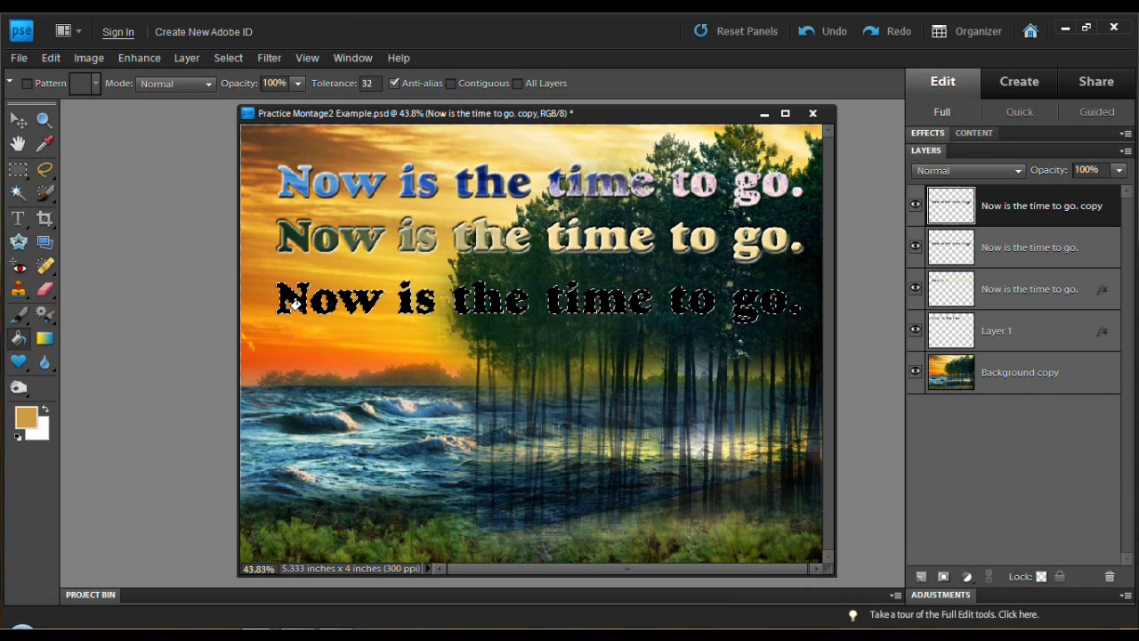
left_click(296, 304)
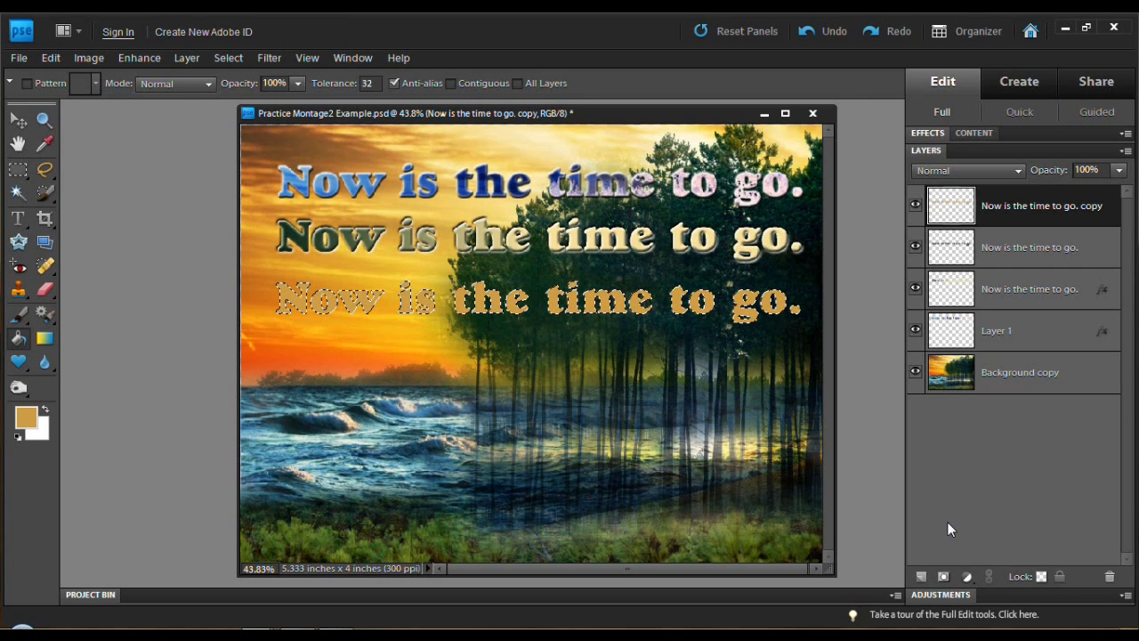
key("ctrl+d")
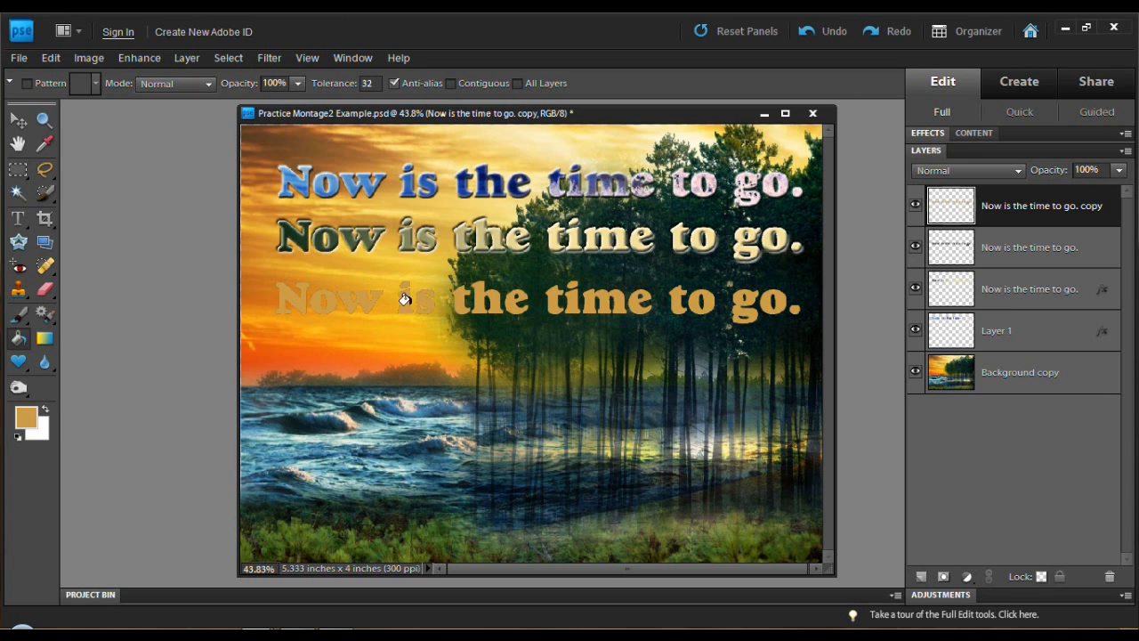
Step: Add a layer mask to the copied text layer and make the mask active with black as the foreground colour
left_click(1038, 206)
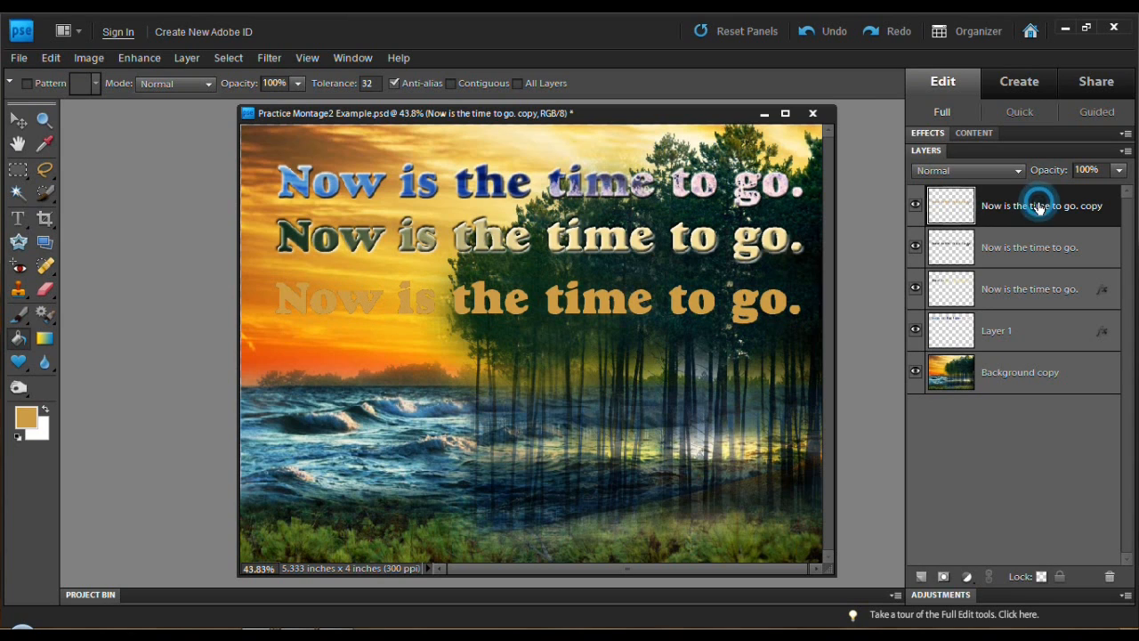
left_click(944, 578)
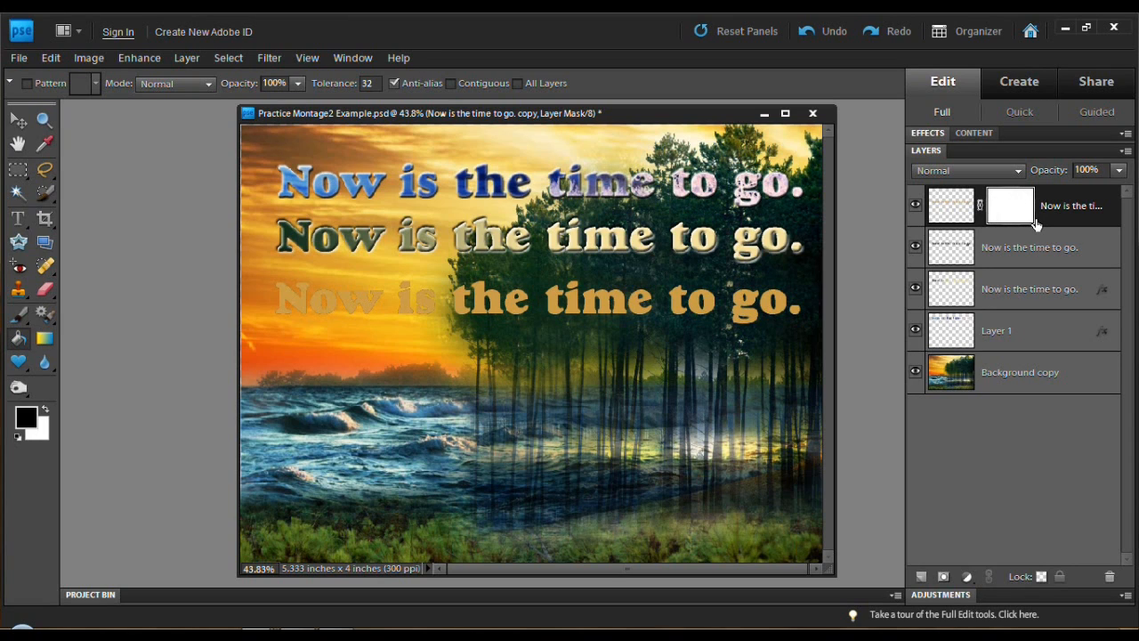
left_click(946, 211)
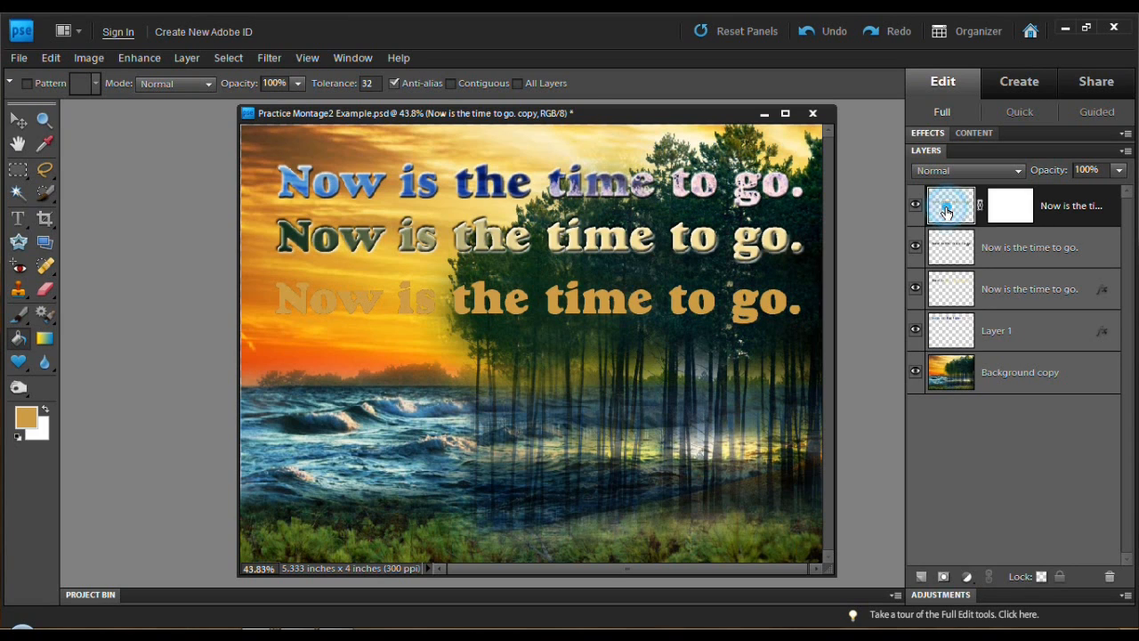
left_click(1010, 209)
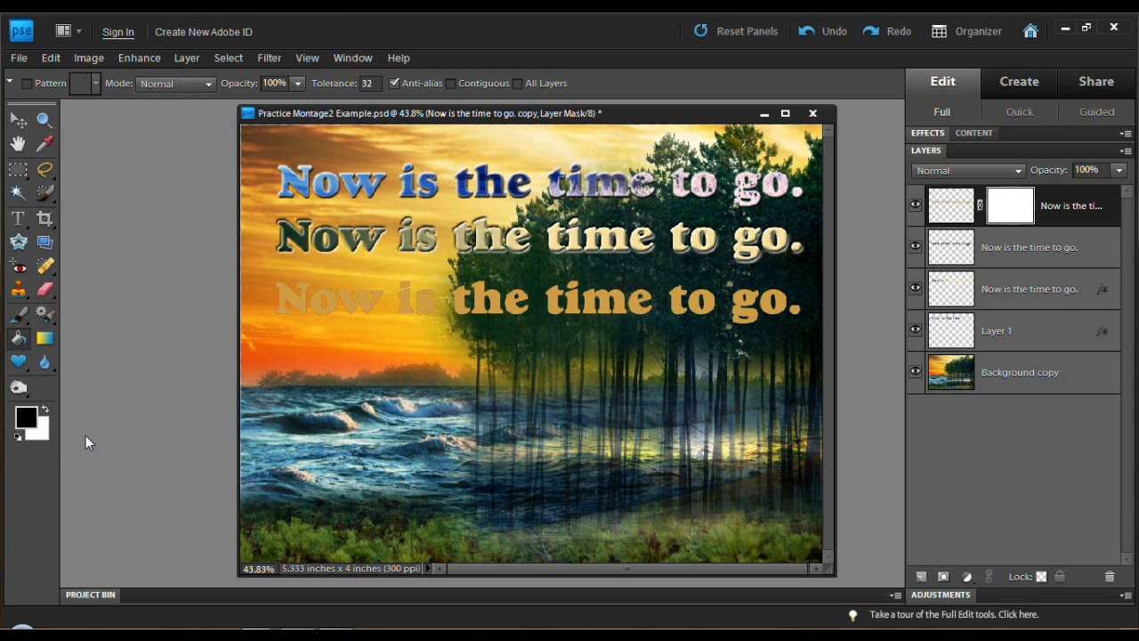
key("x")
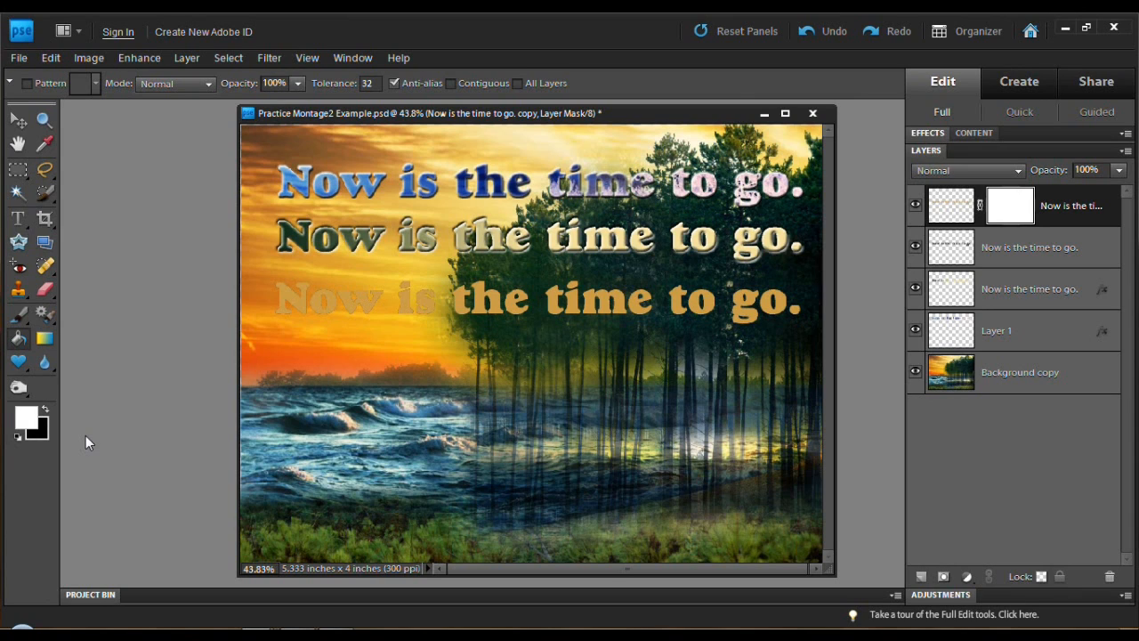
key("x")
Step: Set up the Brush tool with the soft 48 px tip enlarged to 101 px, in Normal mode at 100% opacity
left_click(18, 312)
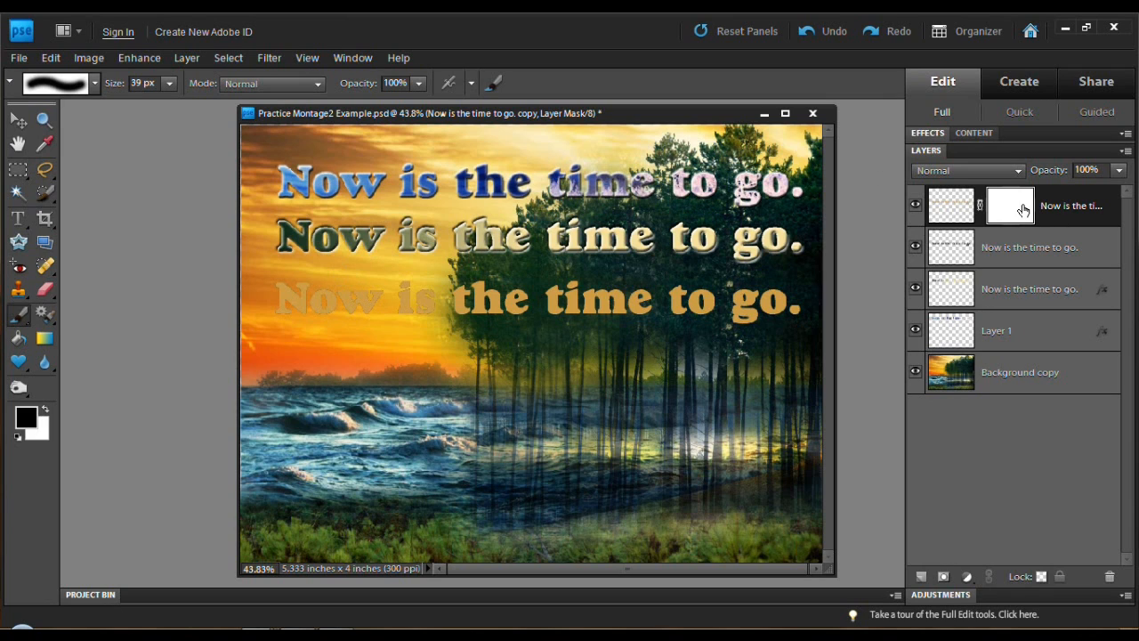
left_click(170, 83)
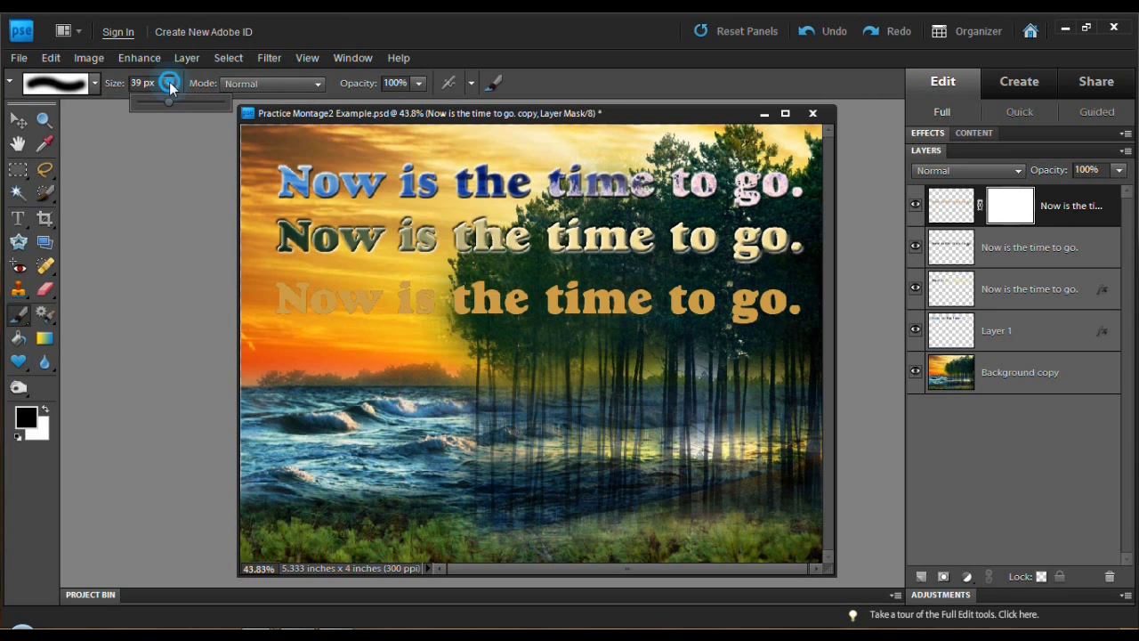
left_click_drag(170, 99, 181, 100)
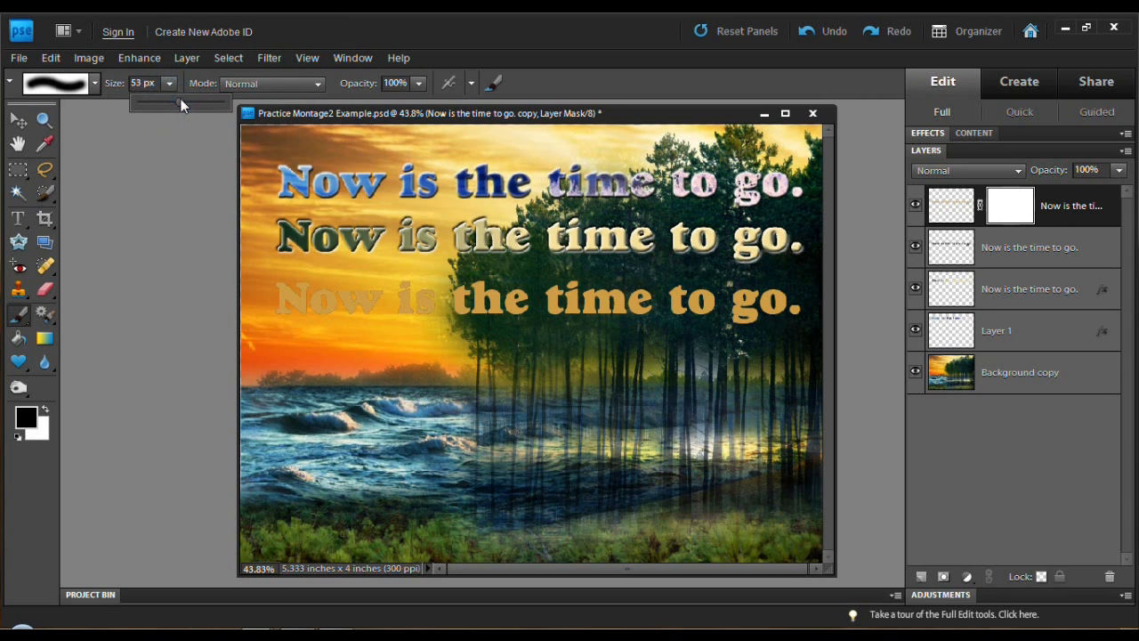
left_click(95, 89)
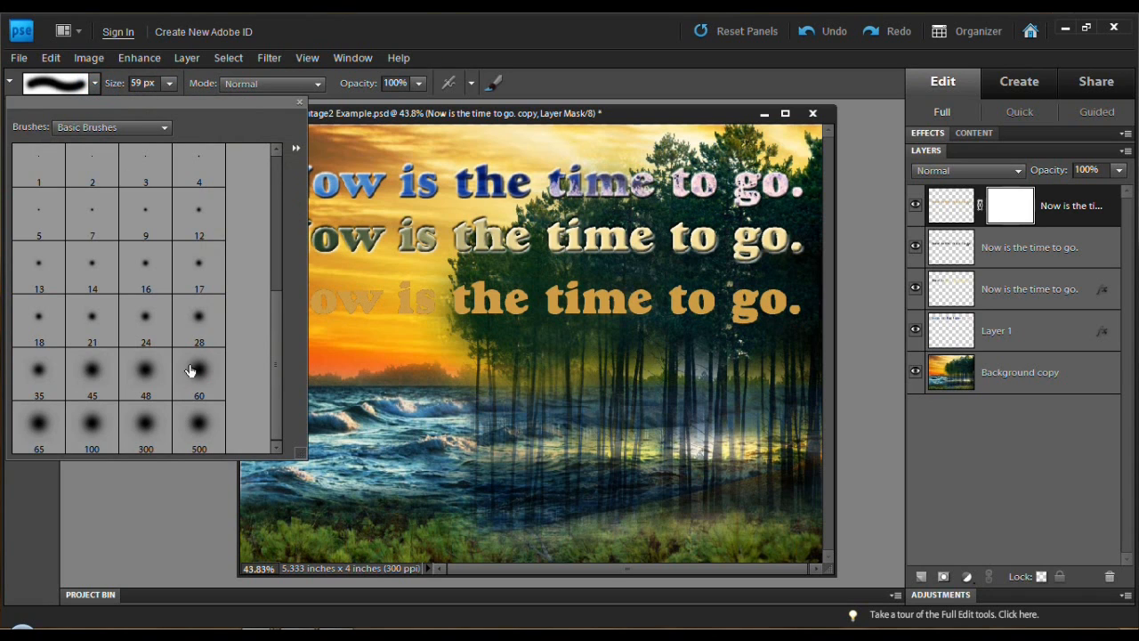
left_click(147, 369)
left_click(299, 102)
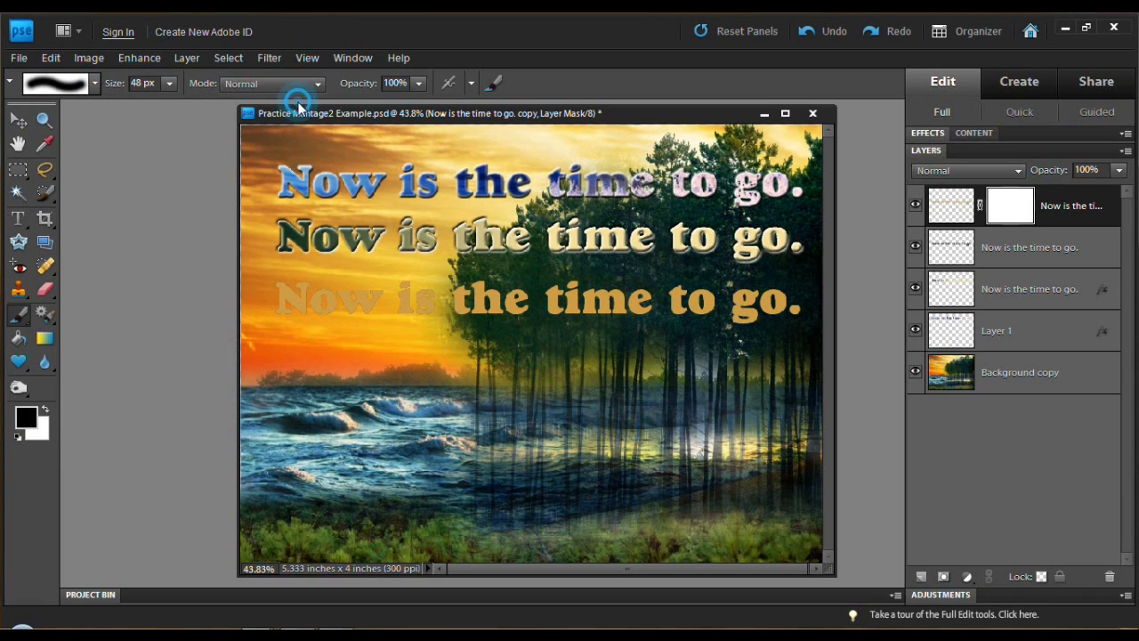
left_click(168, 83)
left_click_drag(168, 100, 191, 104)
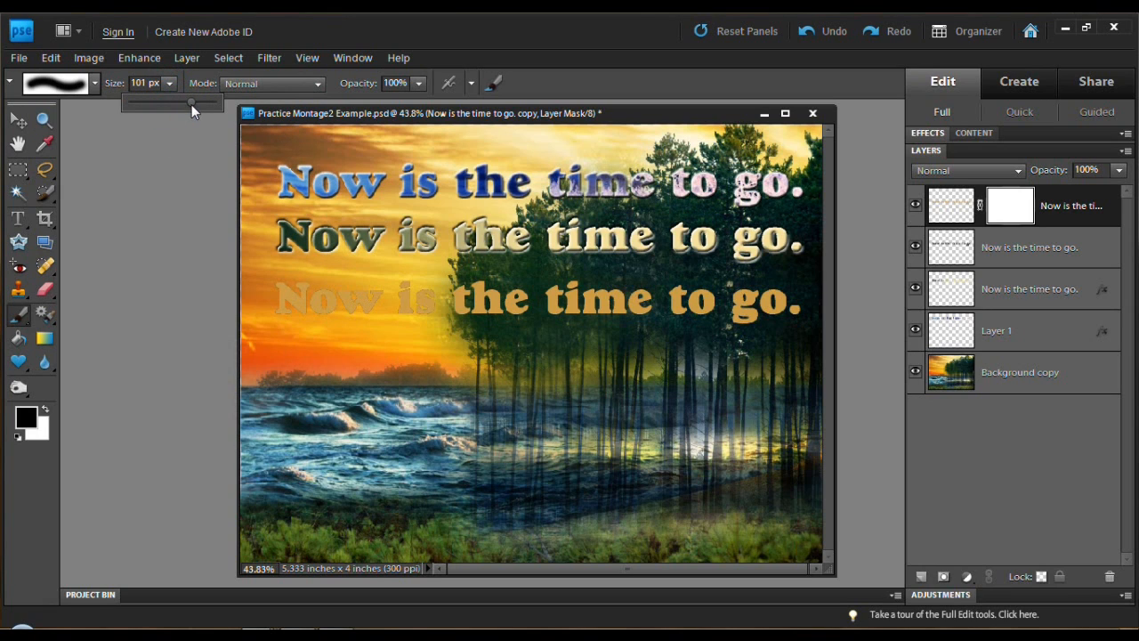
left_click(318, 83)
left_click(275, 100)
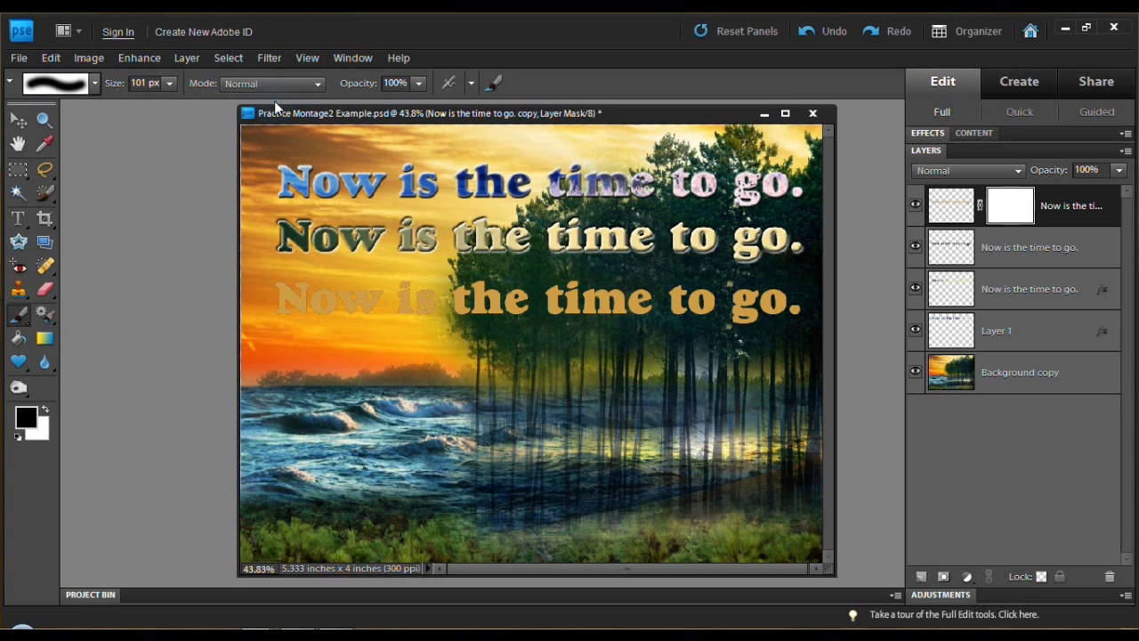
left_click(419, 85)
left_click(419, 84)
Step: Paint black on the mask over "Now is" at 100% opacity and over the start of "the" at 62% opacity
mouse_move(281, 291)
left_mouse_down()
mouse_move(314, 298)
mouse_move(273, 304)
mouse_move(378, 302)
mouse_move(370, 293)
mouse_move(412, 308)
mouse_move(419, 297)
mouse_move(393, 286)
mouse_move(415, 309)
mouse_move(293, 296)
left_mouse_up()
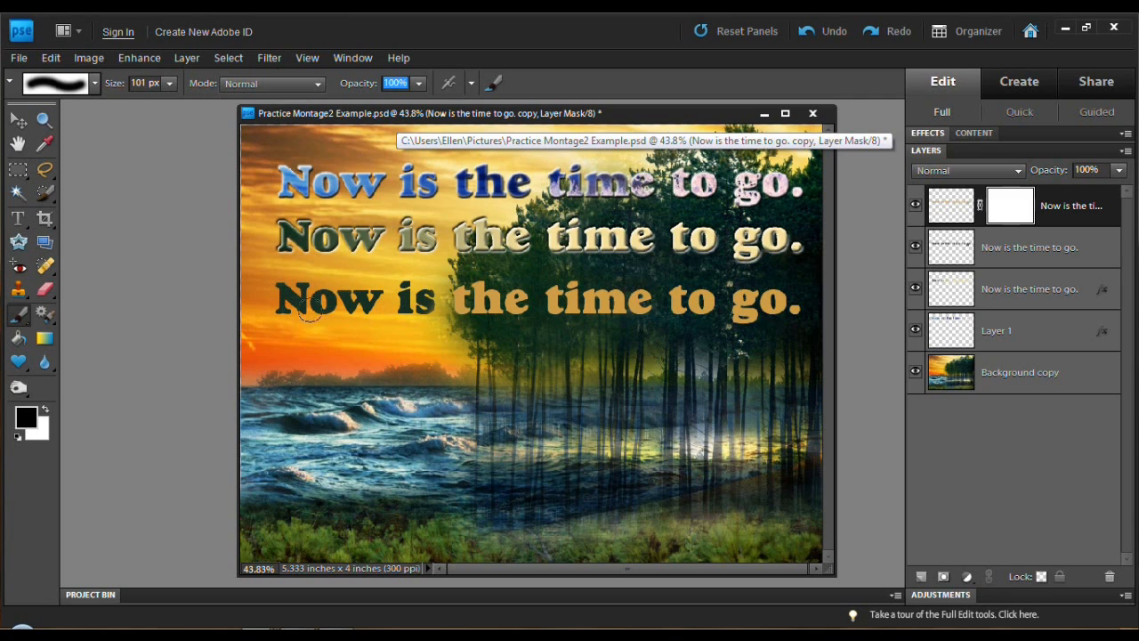
left_click_drag(425, 302, 421, 307)
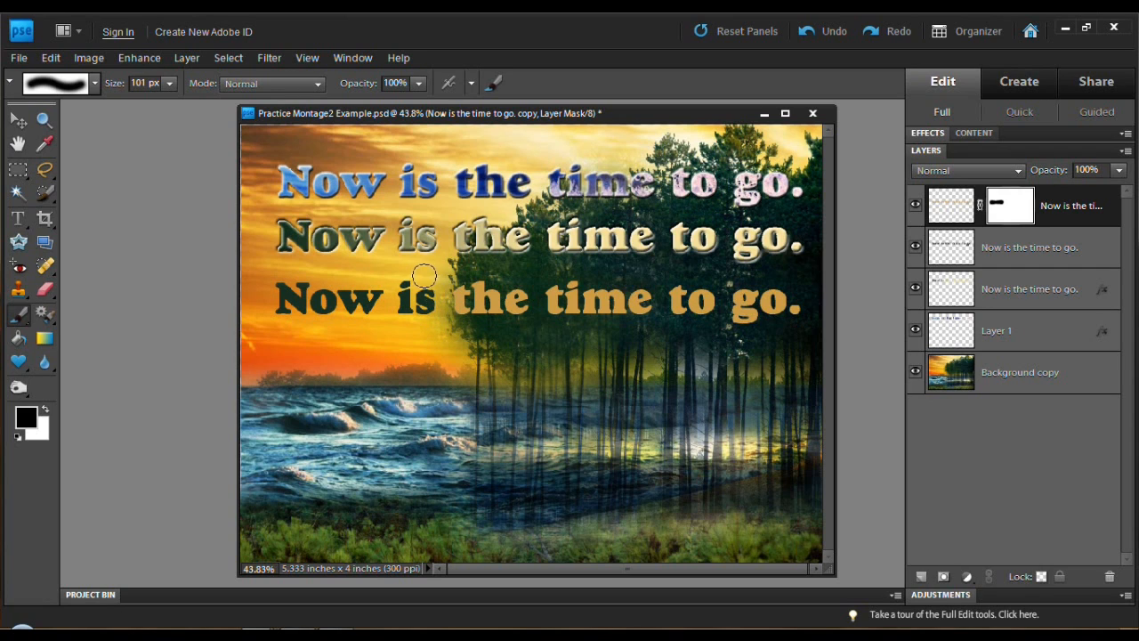
left_click(419, 83)
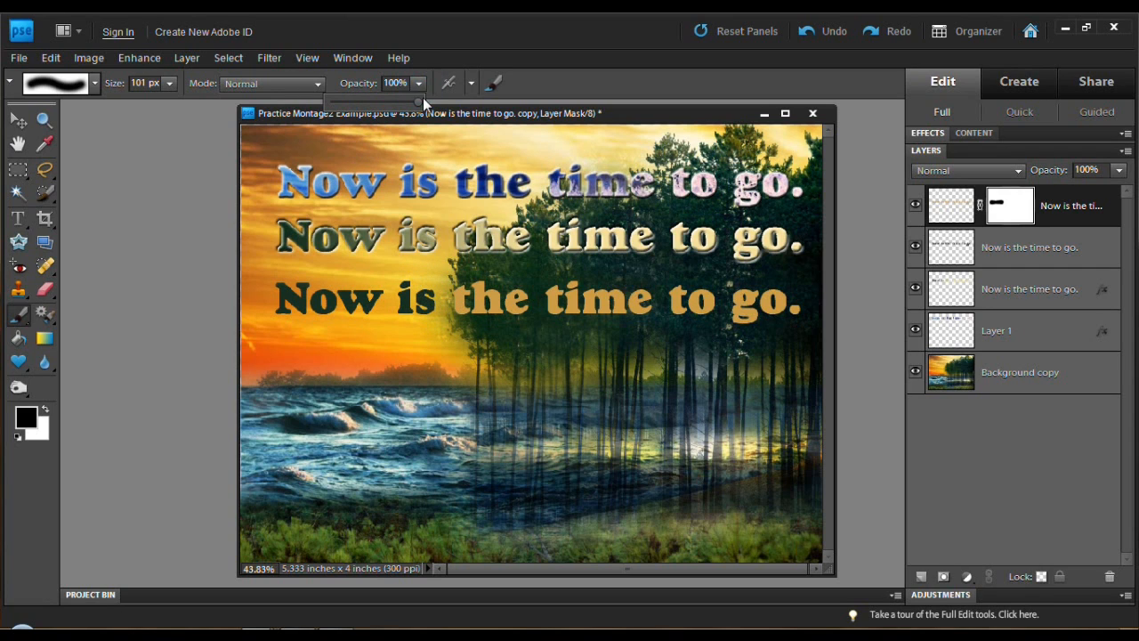
left_click_drag(420, 102, 383, 102)
left_click(452, 316)
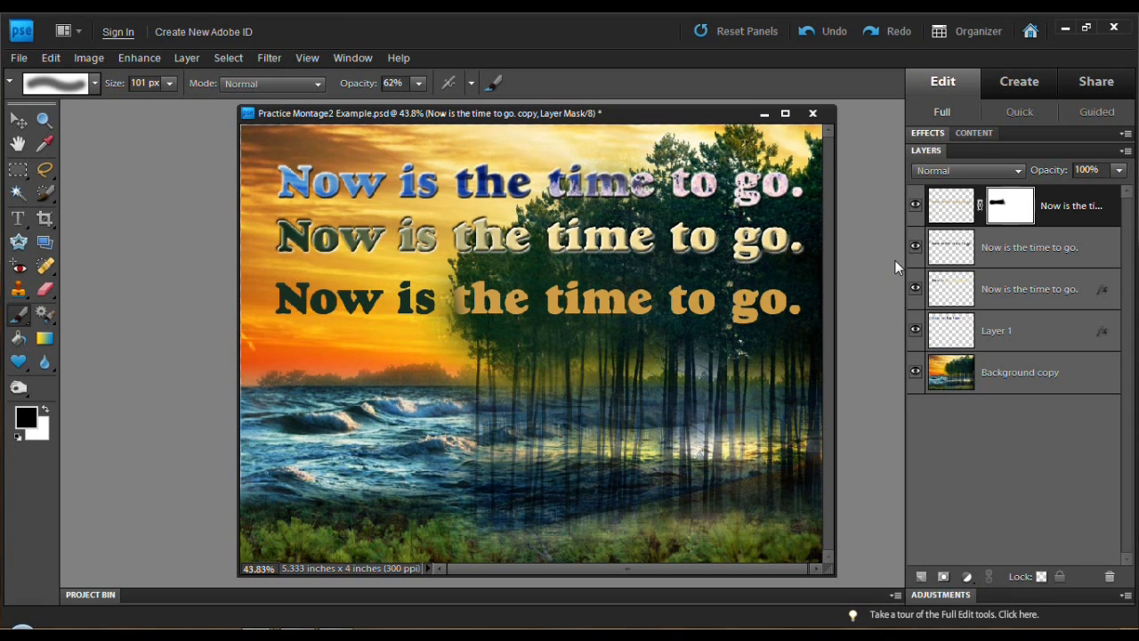
Step: Merge the masked copy down into the green text layer and apply the seventh Bevels layer style to the result
right_click(1065, 212)
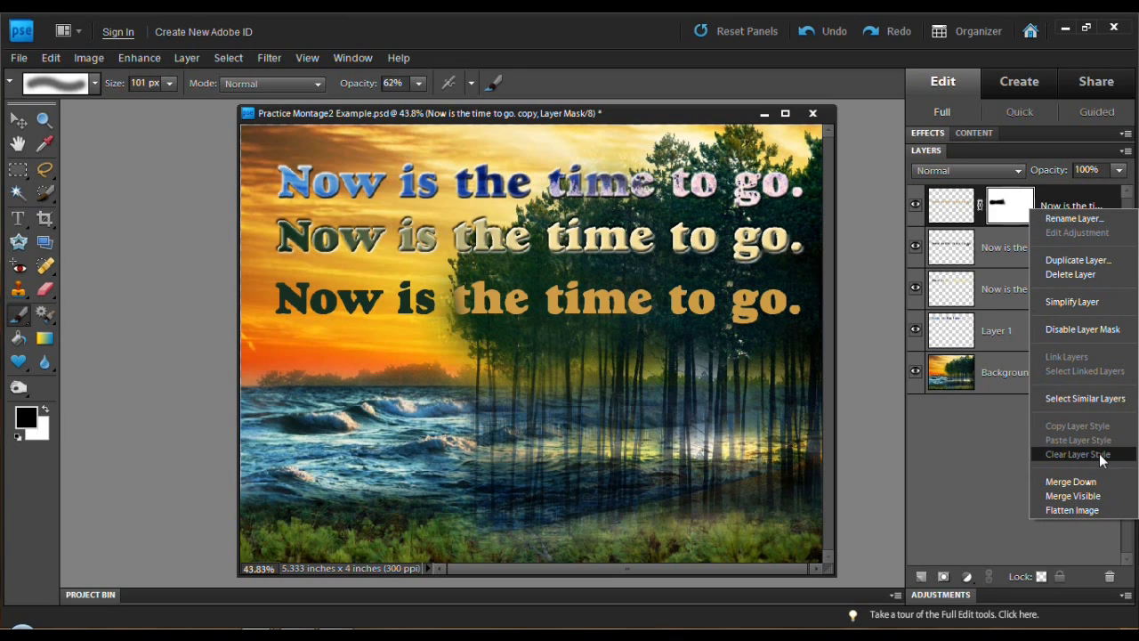
left_click(1093, 480)
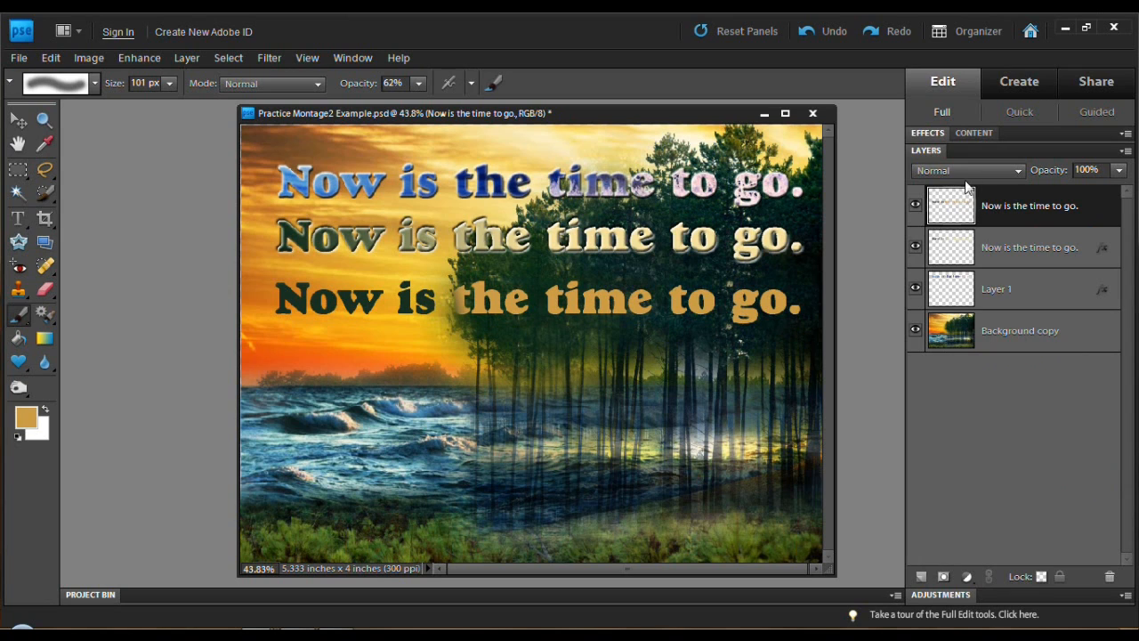
left_click(928, 134)
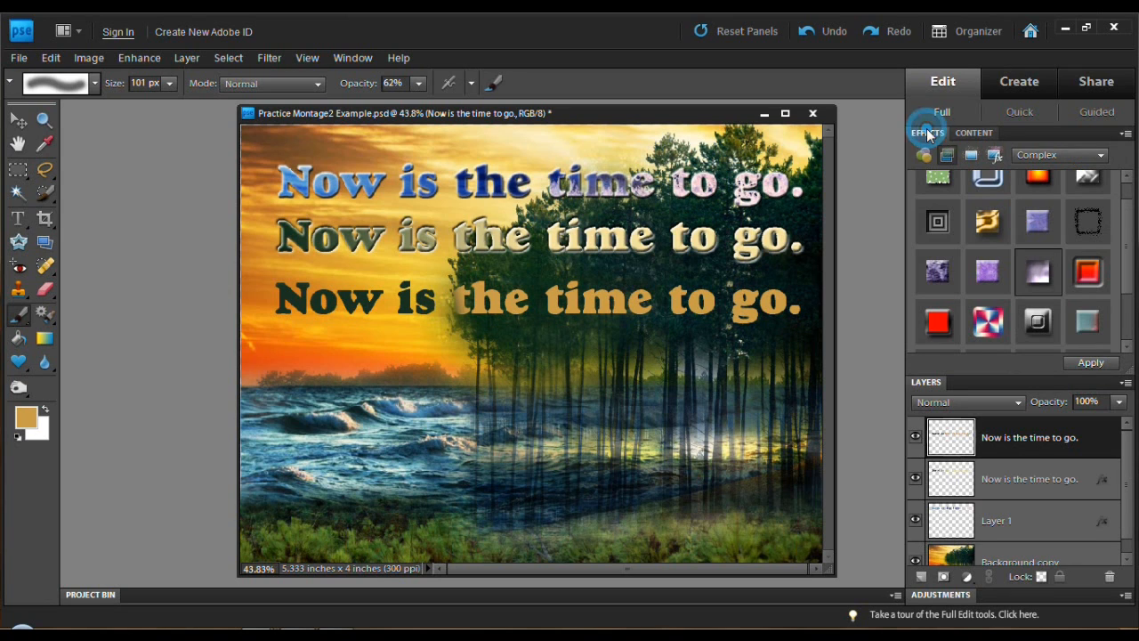
left_click(1105, 157)
left_click(1081, 171)
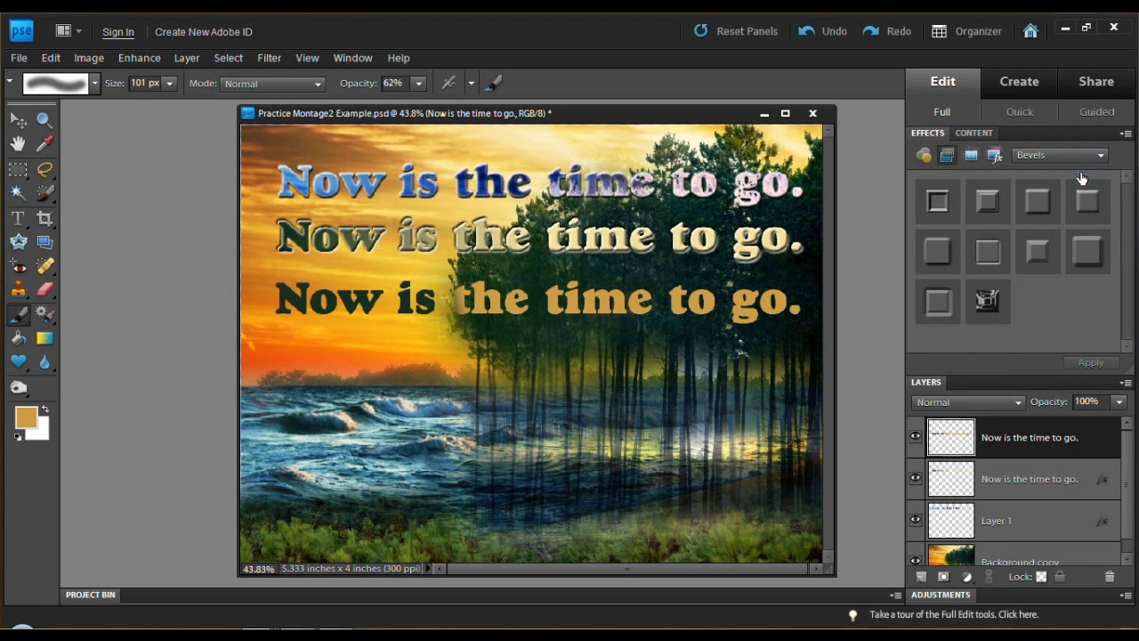
double_click(1037, 252)
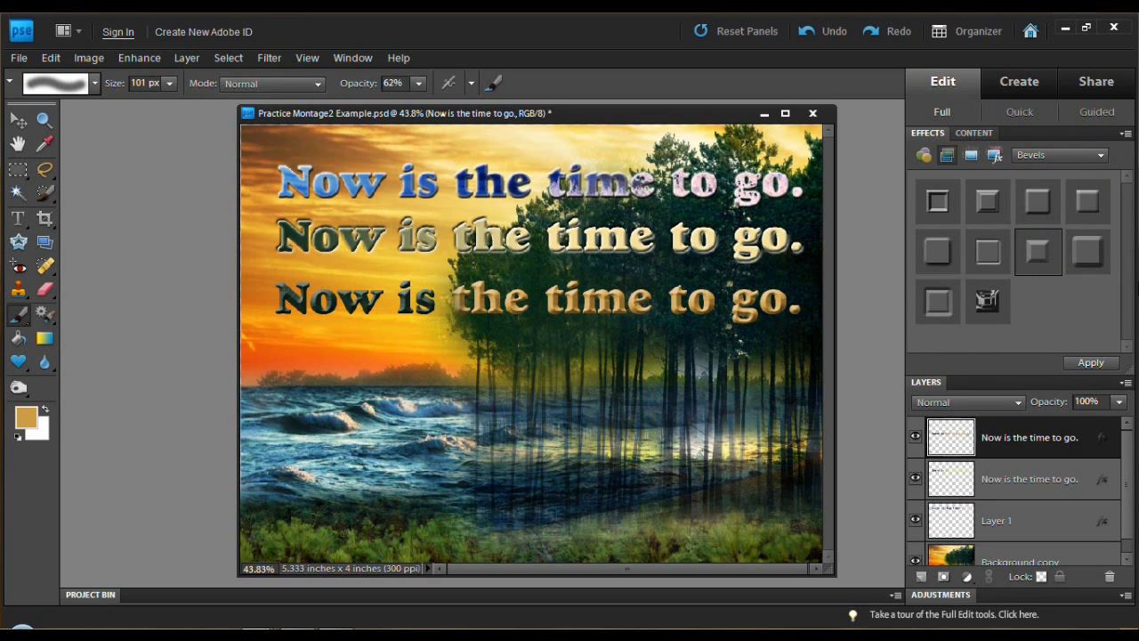
Step: Add the Simple inner glow style to the merged third text line
left_click(1101, 157)
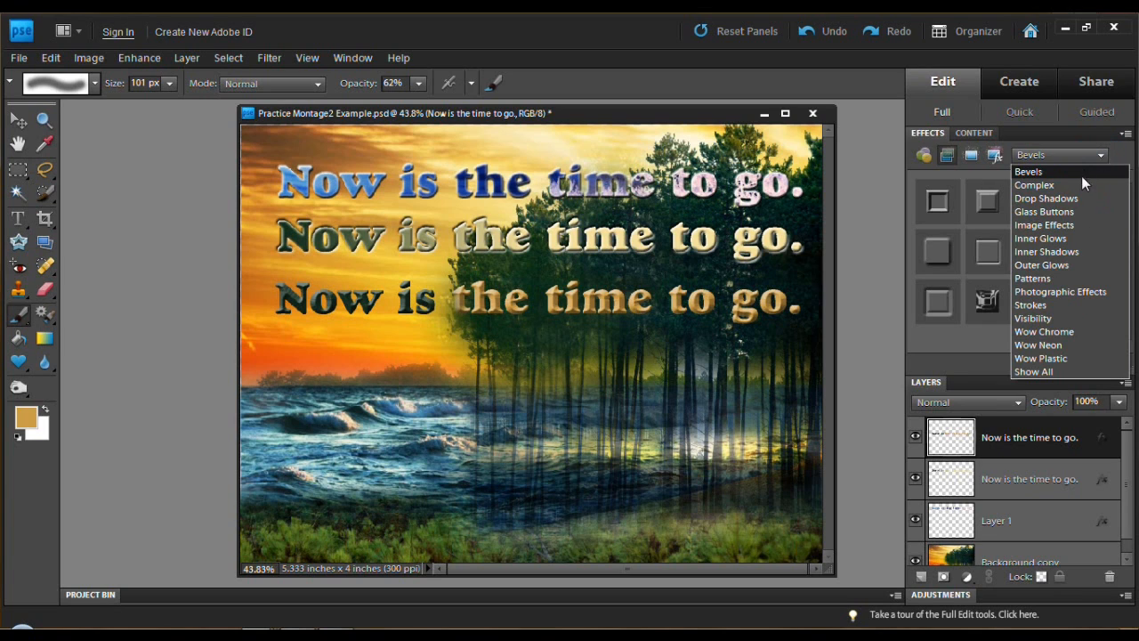
left_click(1057, 235)
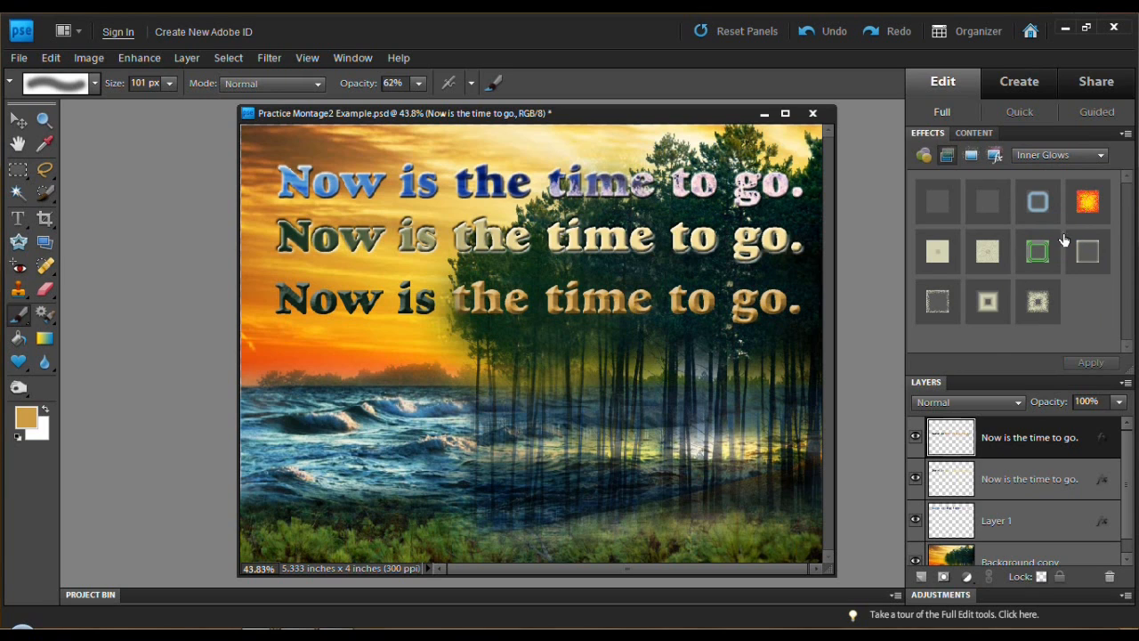
left_click(1092, 255)
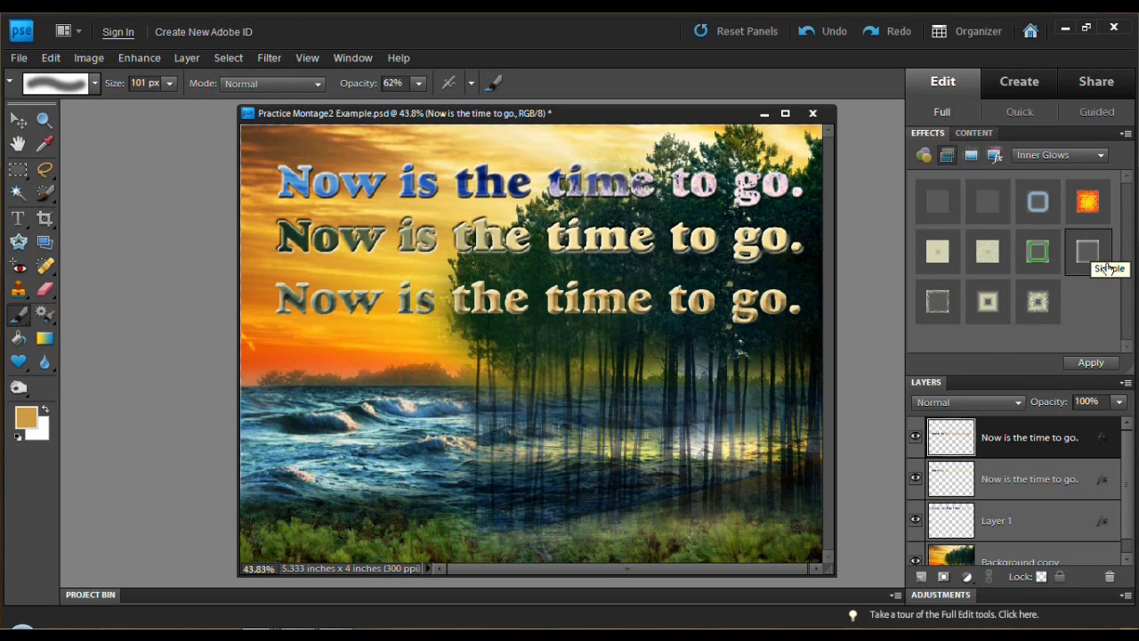
Step: Set the third text line's inner glow size to 13 px and slightly reduce its glow opacity and bevel size
double_click(1100, 435)
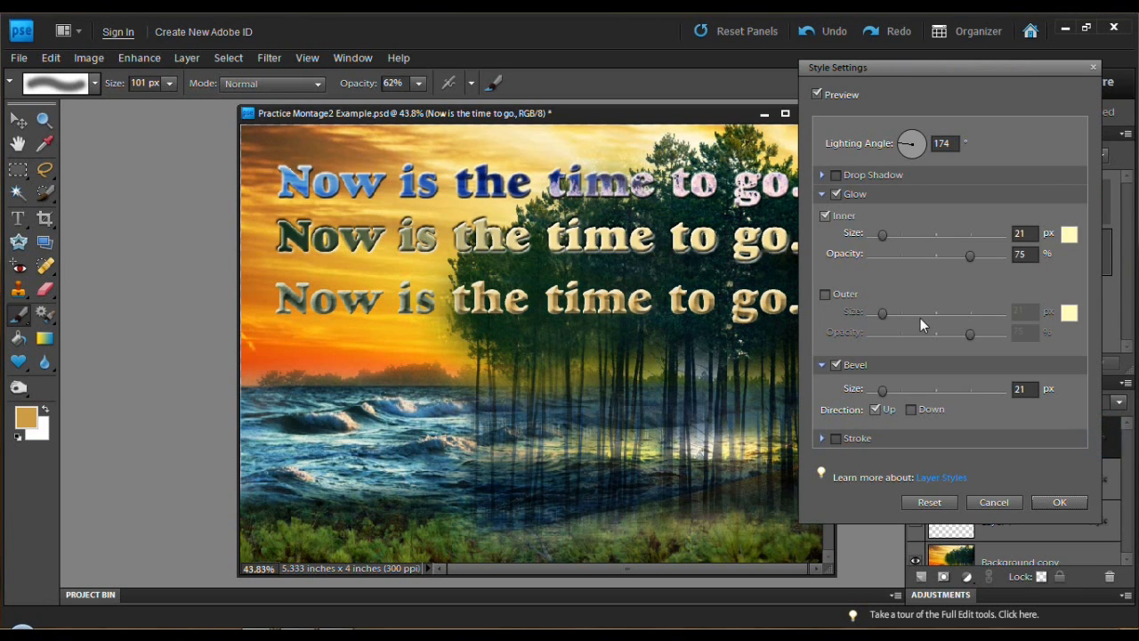
left_click_drag(883, 235, 880, 233)
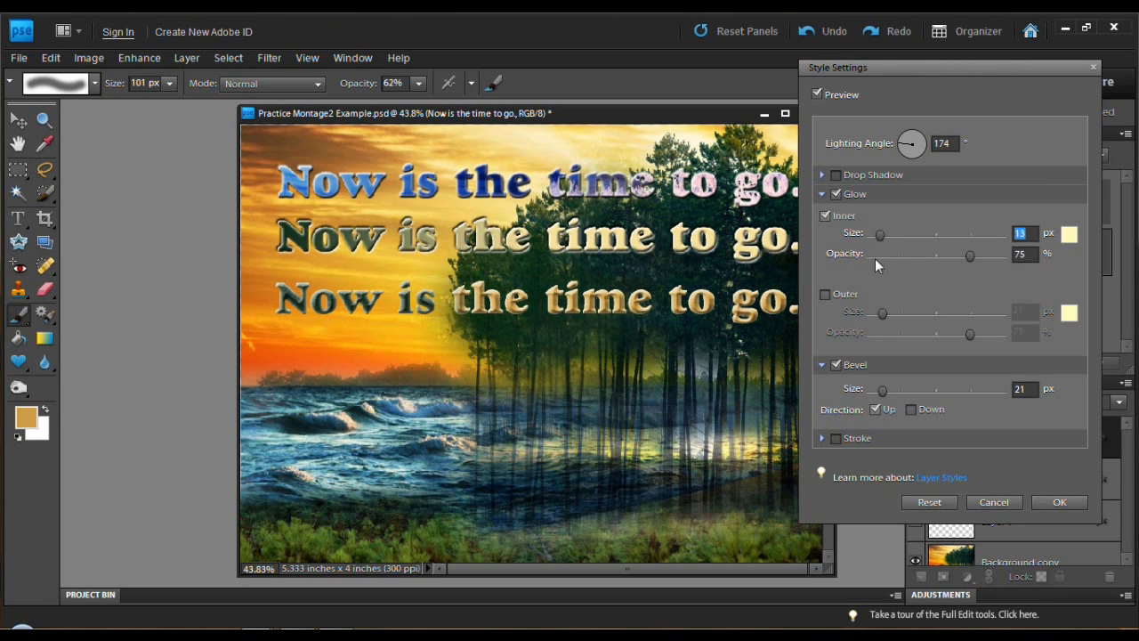
mouse_move(970, 257)
left_mouse_down()
mouse_move(988, 258)
mouse_move(963, 259)
left_mouse_up()
left_click_drag(884, 397, 880, 392)
left_click(1059, 501)
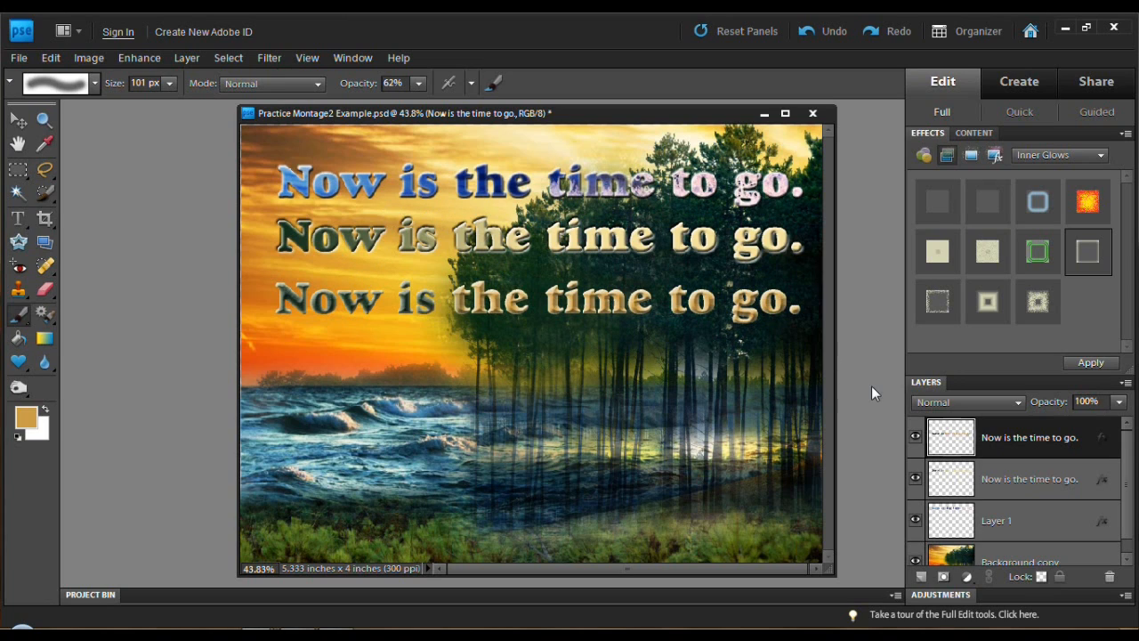
left_click(928, 133)
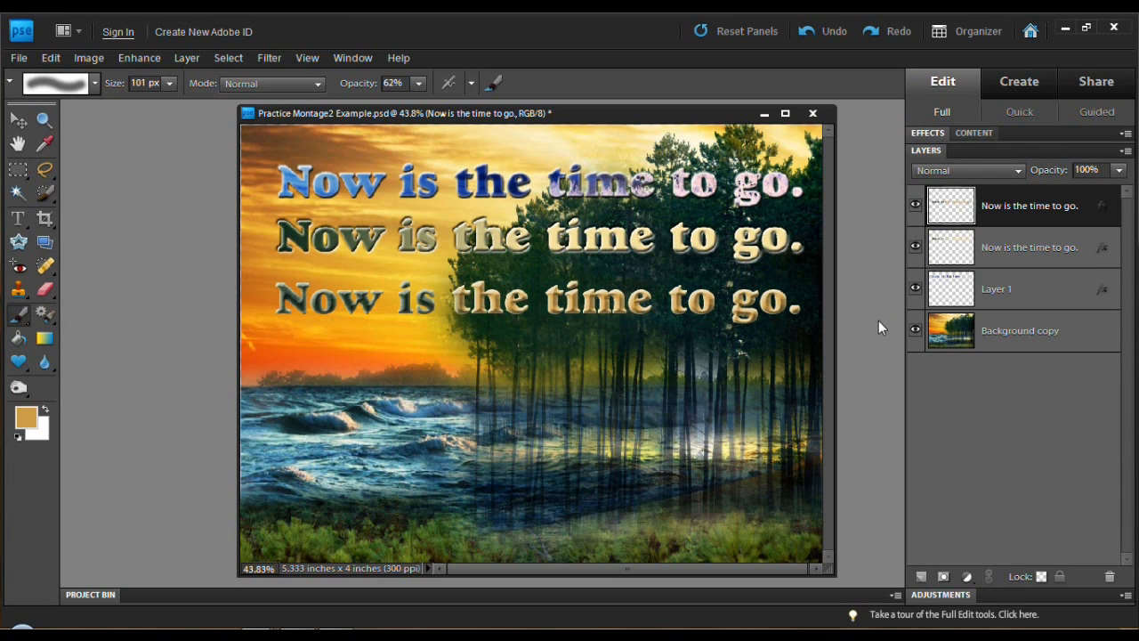